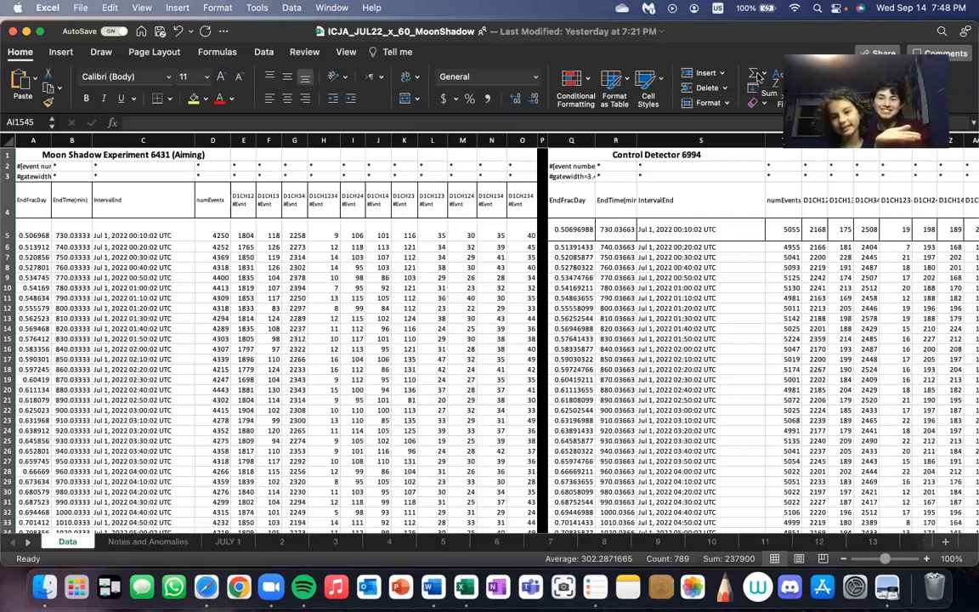
# Switch to the Conditioal Formatting Drag Force Spreadsheet and look over the Drag Force sheet's unshaded data rows and graphs
pyautogui.hotkey('ctrl', 'Right')
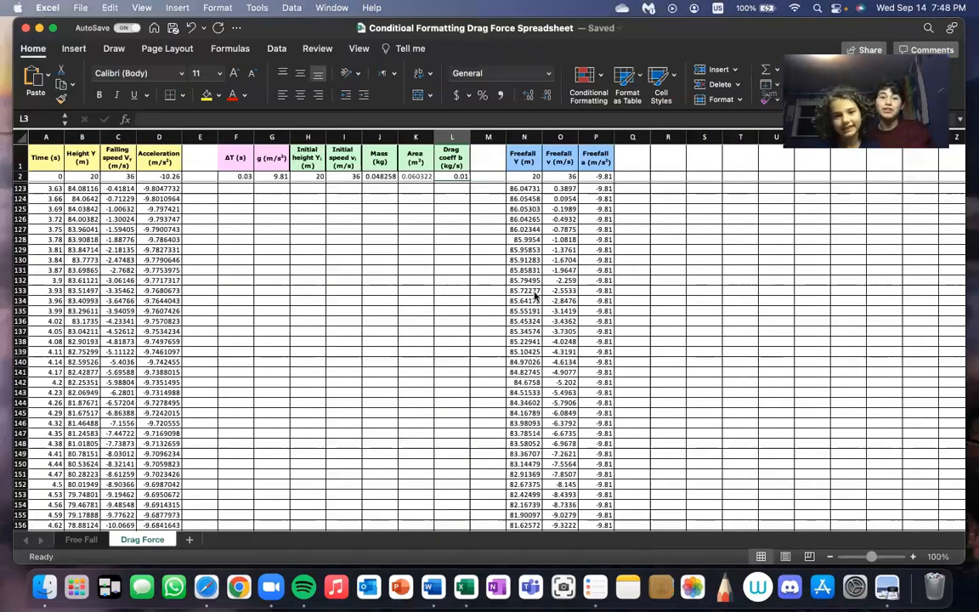
pyautogui.scroll(-7, 529, 303)
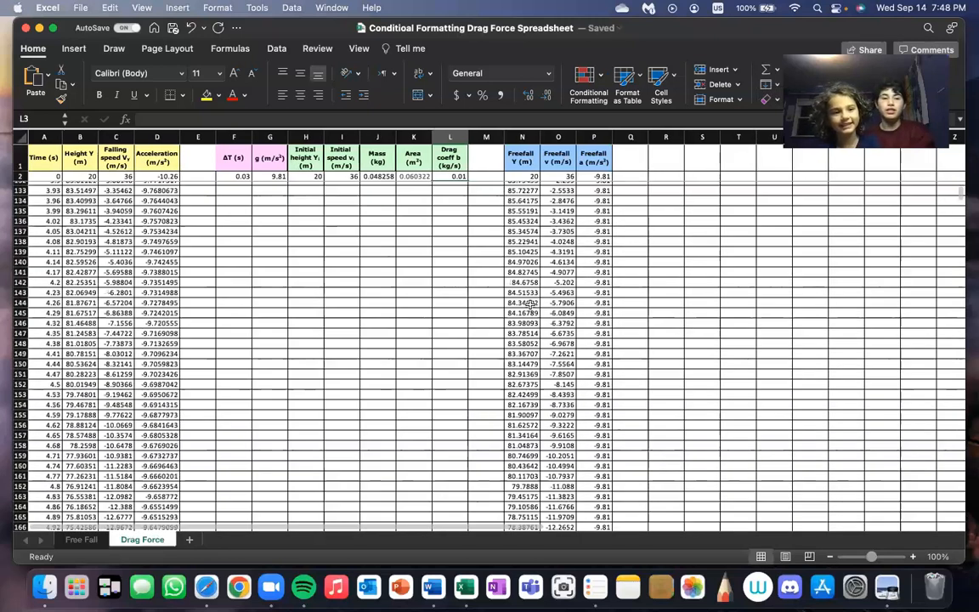
pyautogui.scroll(15, 529, 305)
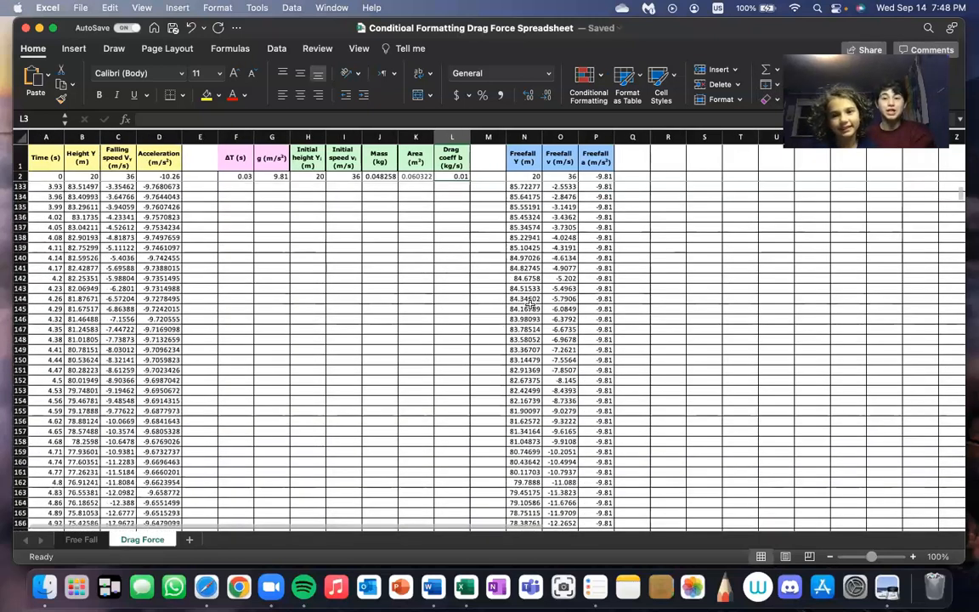
pyautogui.scroll(8, 529, 305)
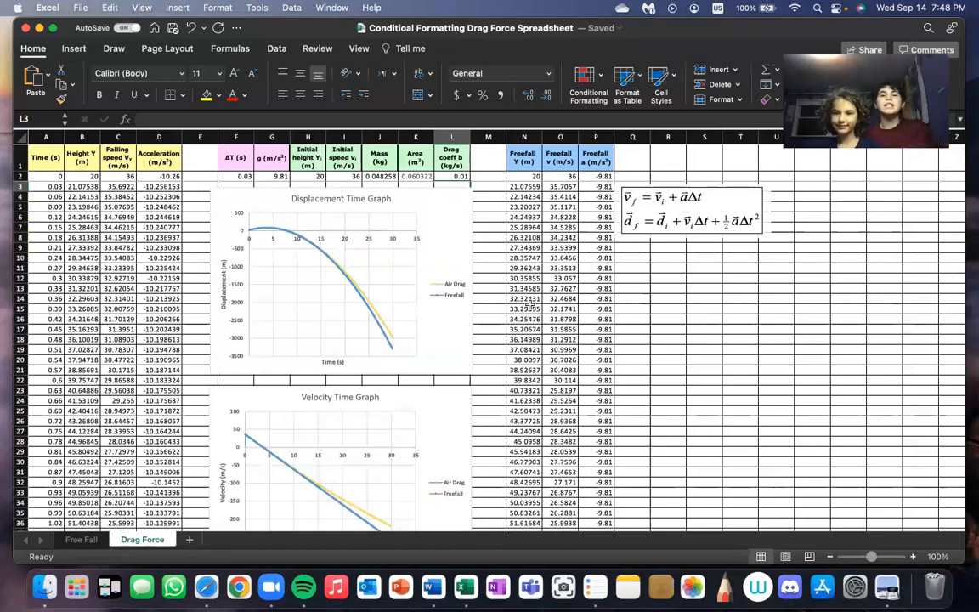
# Switch to the Drag Force Spreadsheet (Excel Labs) workbook and examine the row shading throughout the Drag Force table, including its end
pyautogui.hotkey('ctrl', 'Right')
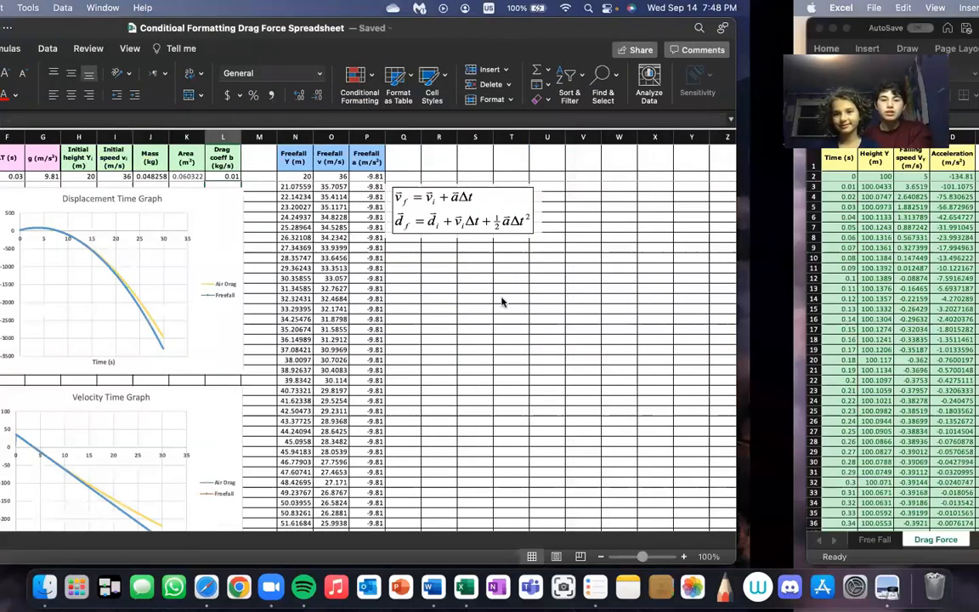
pyautogui.scroll(-3, 503, 301)
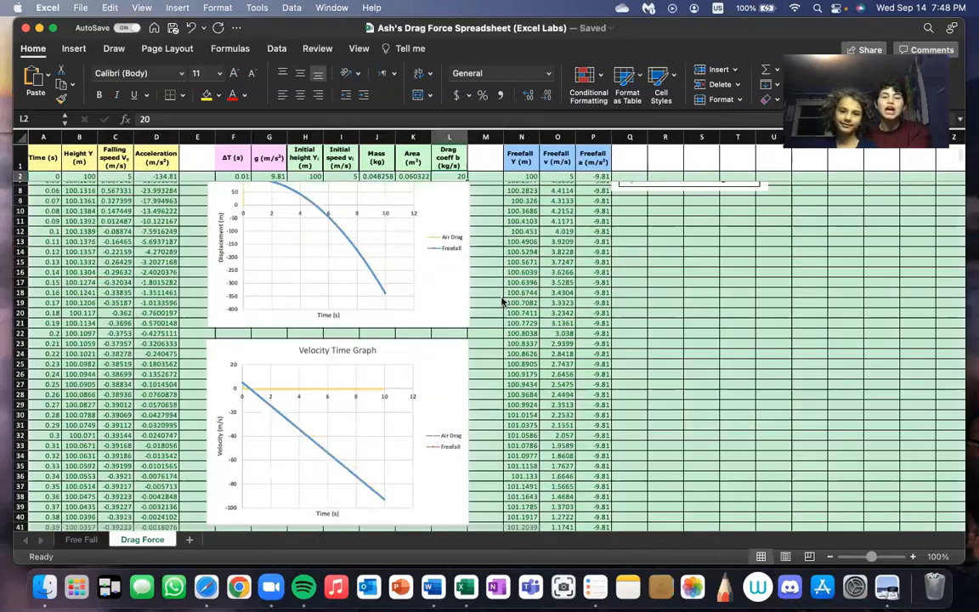
pyautogui.scroll(-20, 503, 301)
pyautogui.scroll(-20, 502, 301)
pyautogui.scroll(-20, 502, 301)
pyautogui.scroll(-20, 502, 301)
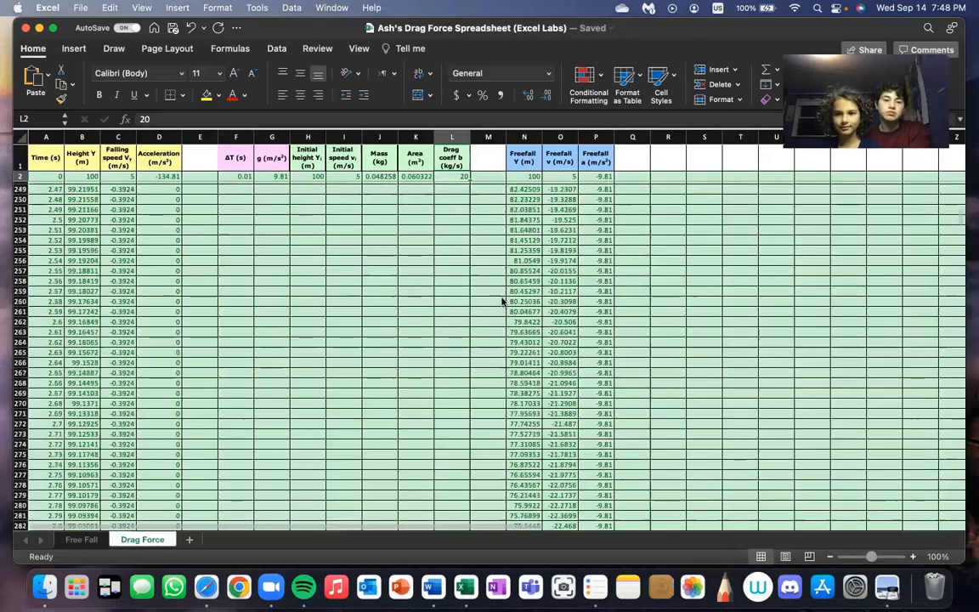
pyautogui.scroll(-20, 502, 301)
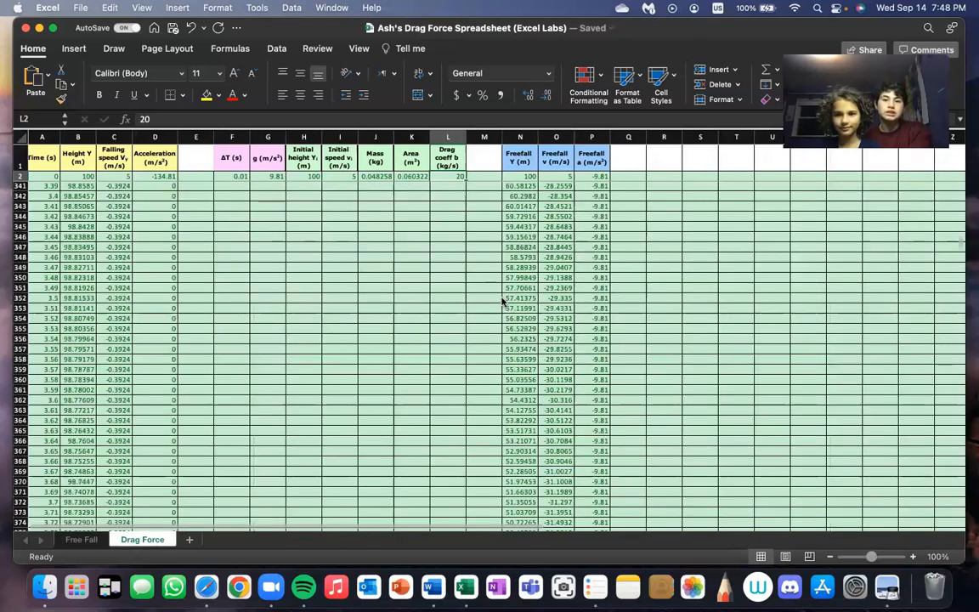
pyautogui.scroll(-7, 502, 300)
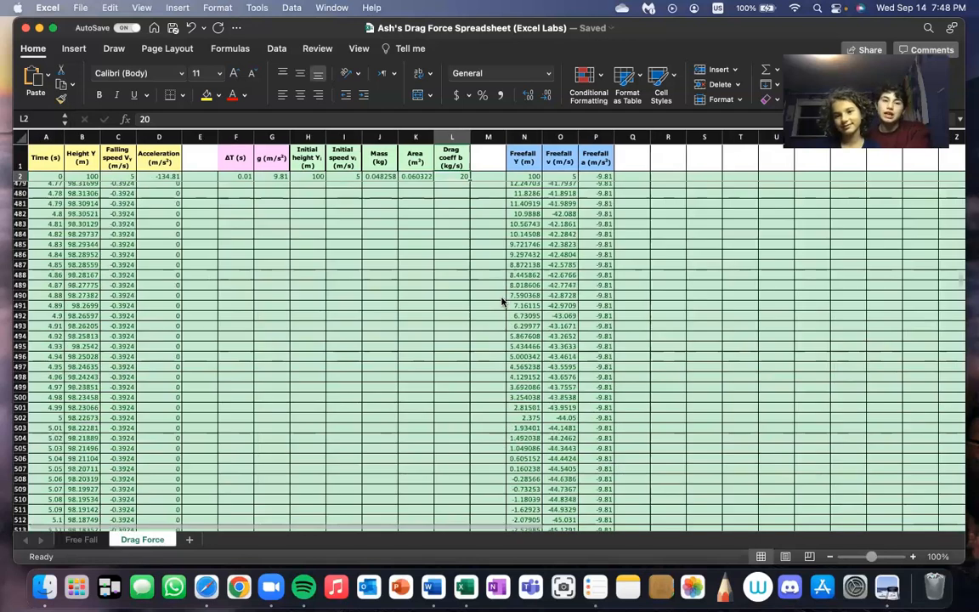
pyautogui.scroll(-20, 503, 301)
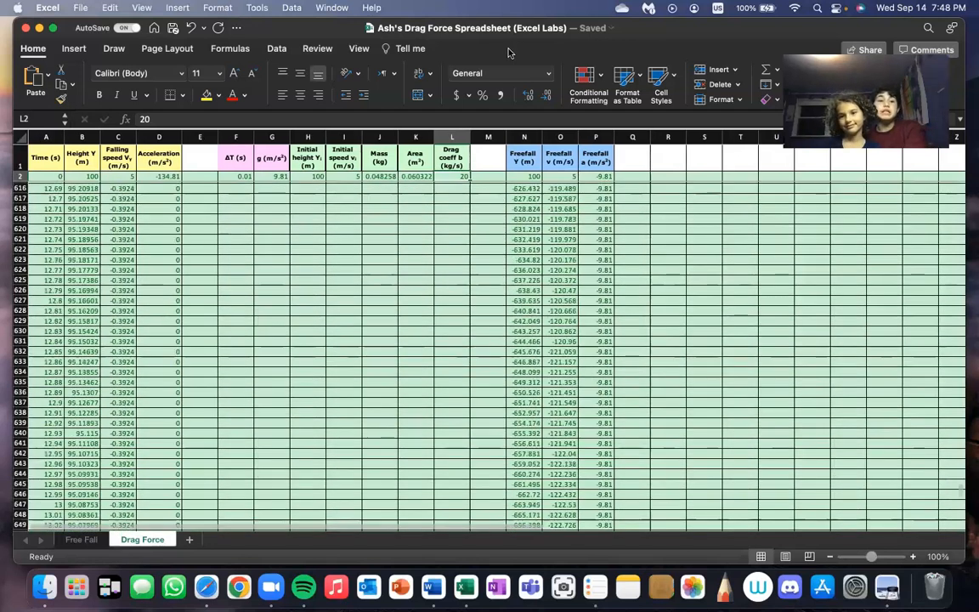
pyautogui.scroll(-20, 508, 53)
pyautogui.rightClick(503, 180)
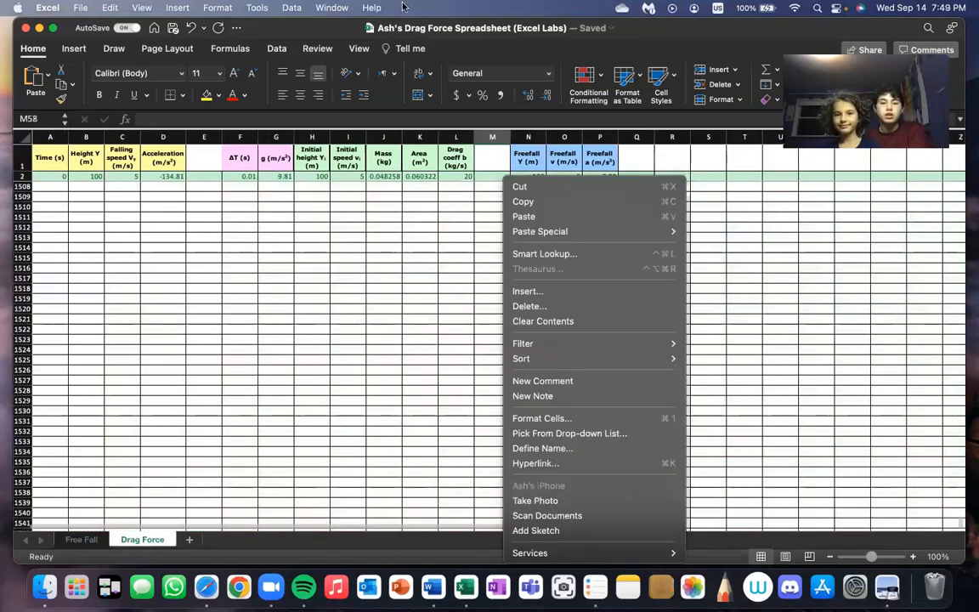
pyautogui.click(400, 321)
pyautogui.scroll(20, 400, 321)
pyautogui.scroll(20, 399, 321)
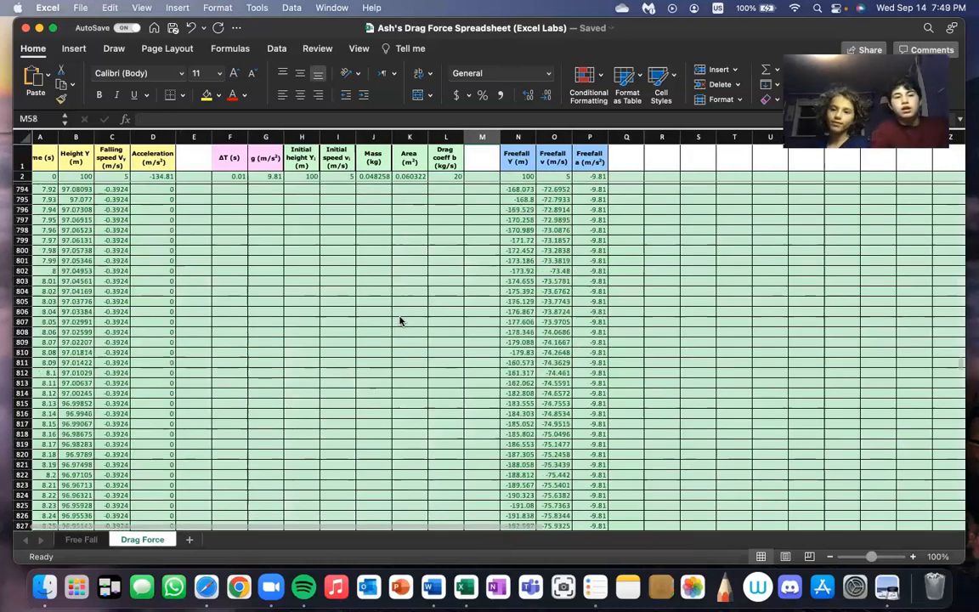
pyautogui.scroll(10, 400, 320)
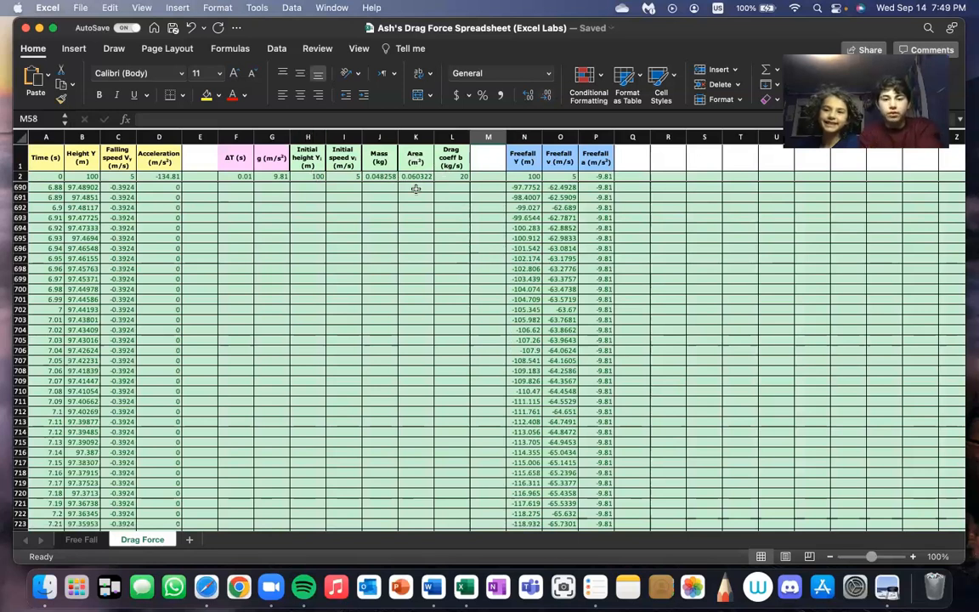
# Set the drag coefficient in cell L2 to 1
pyautogui.click(460, 177)
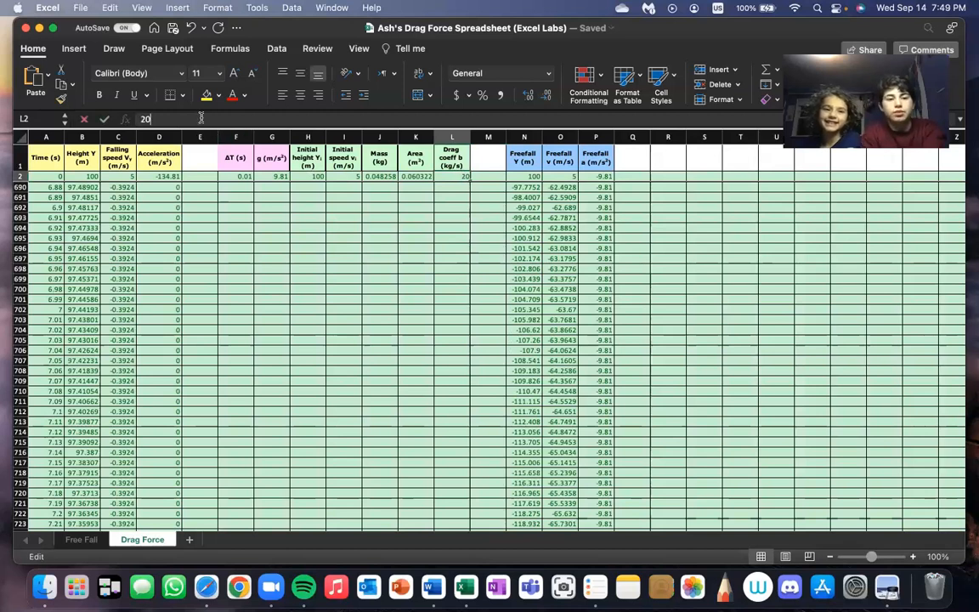
pyautogui.press('BackSpace')
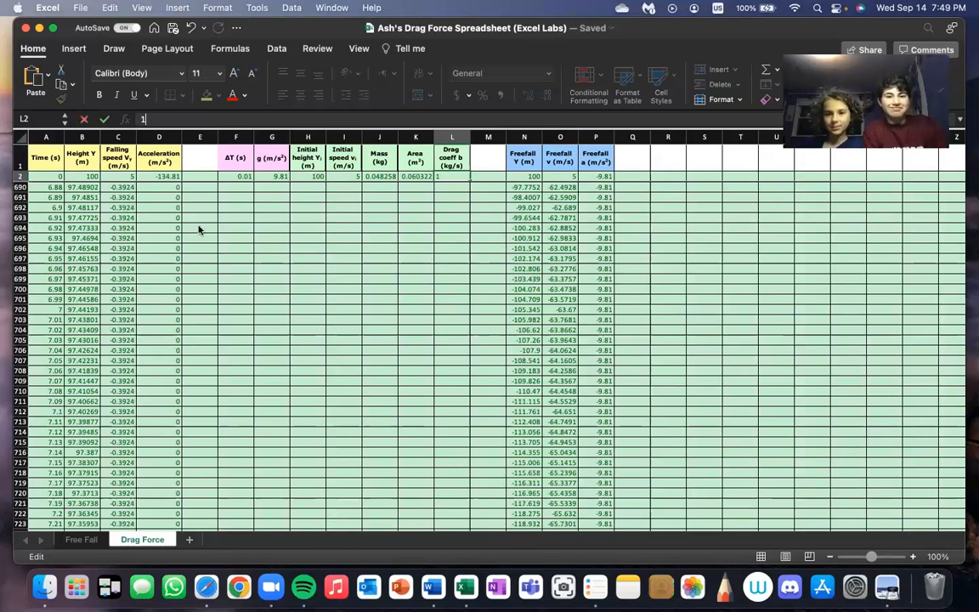
pyautogui.press('Return')
# Examine the recalculated heights and row shading down the Drag Force table
pyautogui.scroll(20, 202, 263)
pyautogui.hscroll(1, 202, 259)
pyautogui.hscroll(-1, 202, 259)
pyautogui.scroll(-12, 203, 259)
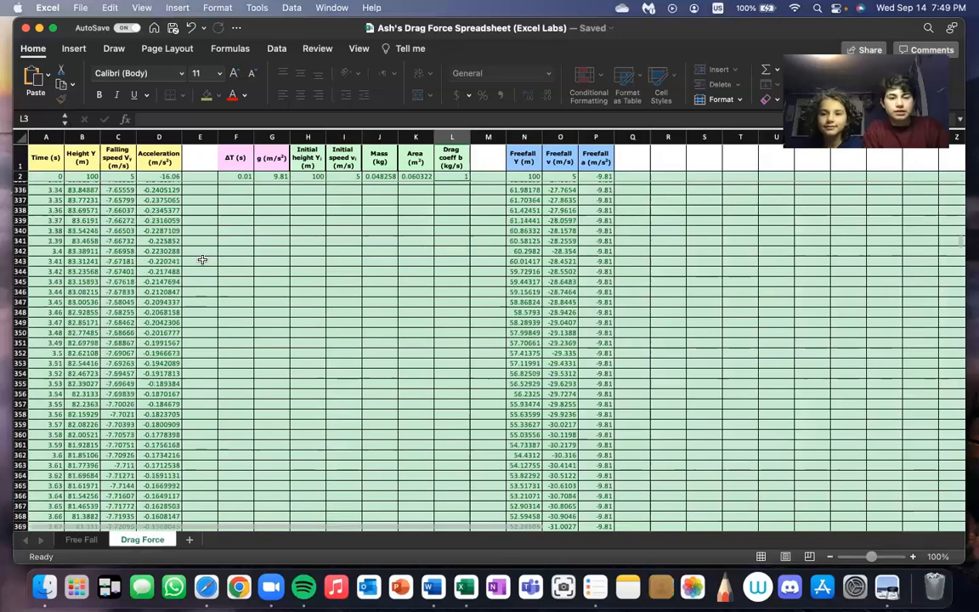
pyautogui.scroll(-20, 202, 259)
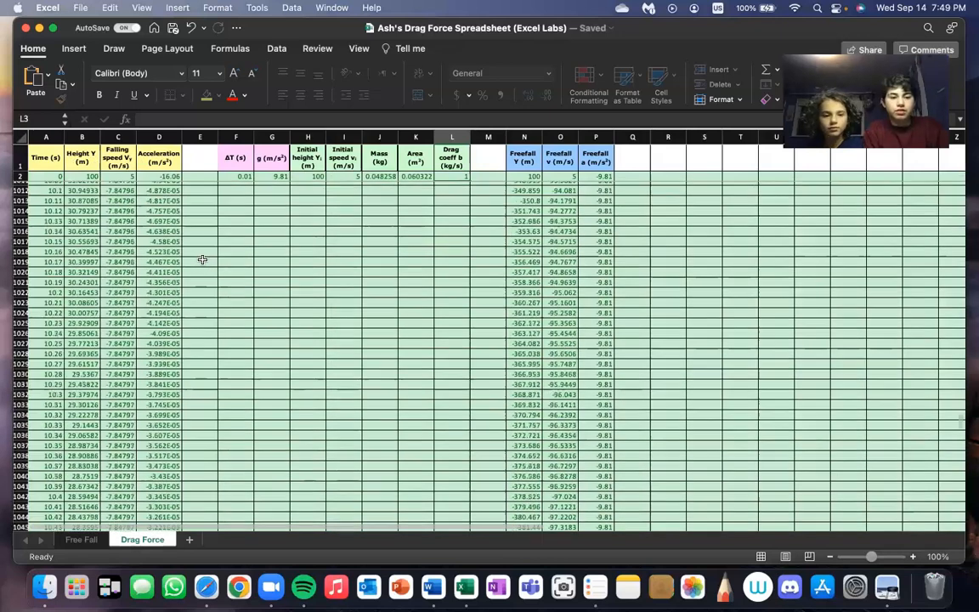
pyautogui.scroll(-13, 202, 259)
pyautogui.scroll(13, 202, 259)
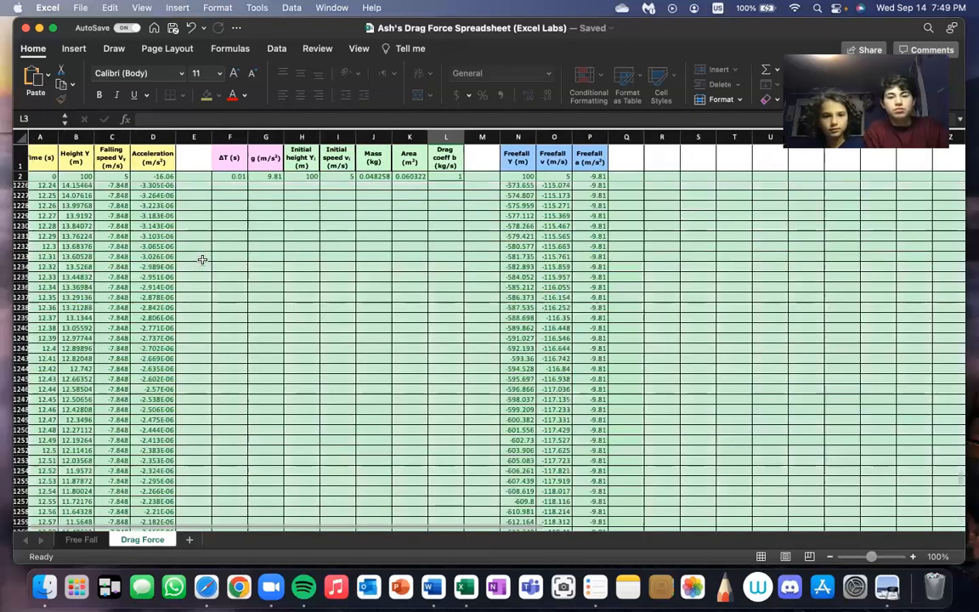
pyautogui.scroll(20, 202, 259)
# Set the drag coefficient in cell L2 to 0.01 and check the row shading around the height's zero crossing
pyautogui.click(447, 178)
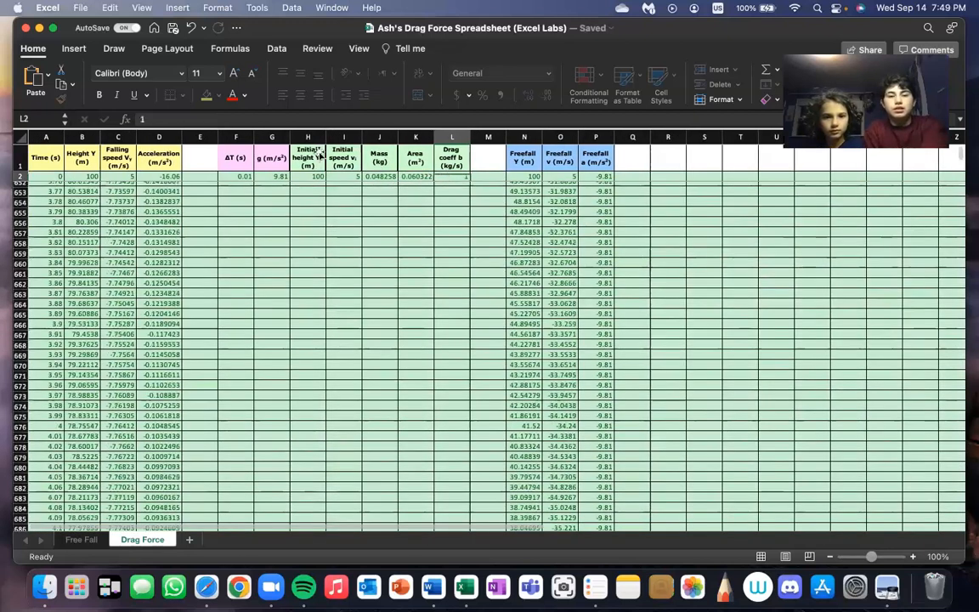
pyautogui.scroll(20, 320, 154)
pyautogui.click(168, 118)
pyautogui.write('0.0')
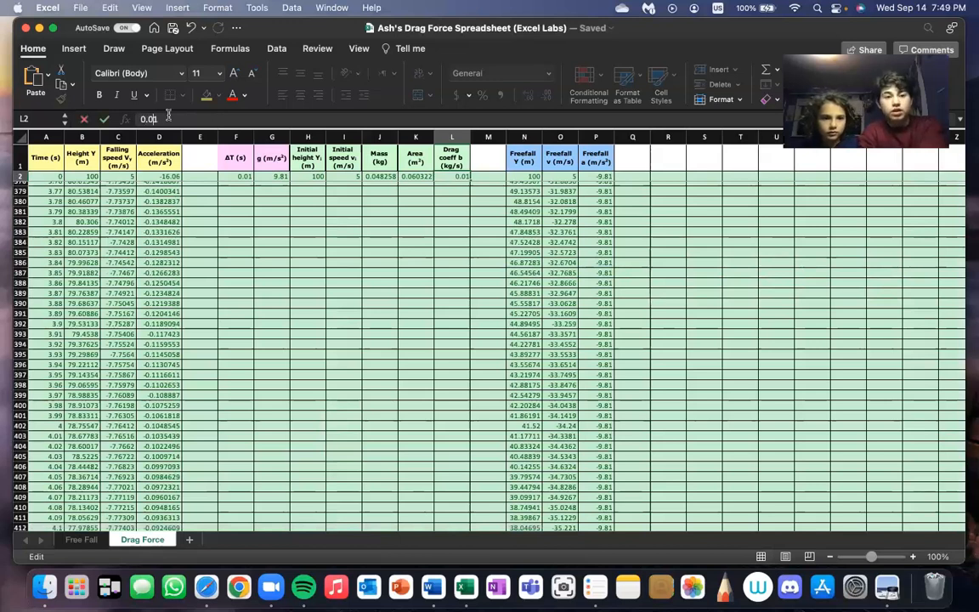
pyautogui.press('Return')
pyautogui.scroll(20, 188, 244)
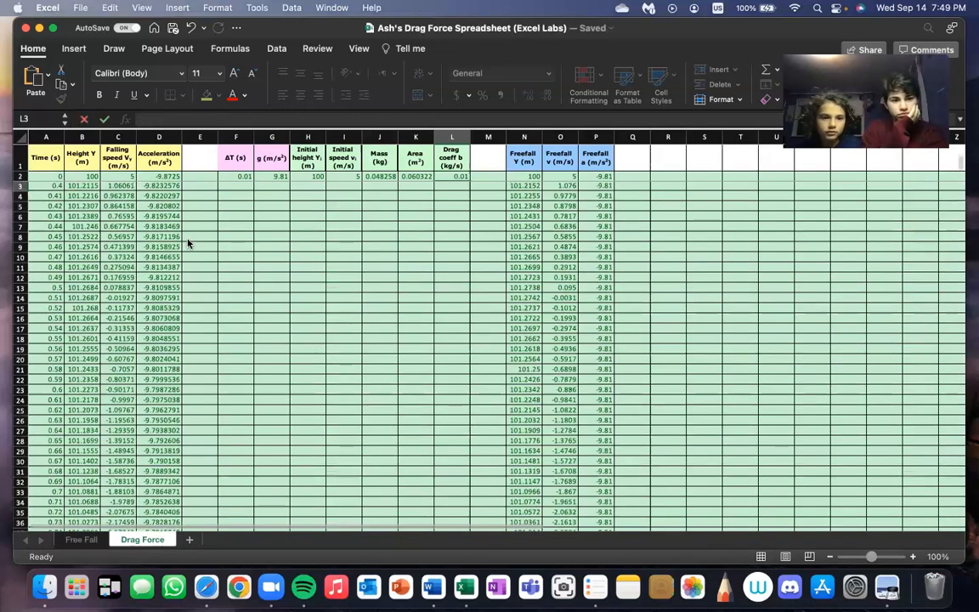
pyautogui.scroll(-20, 188, 244)
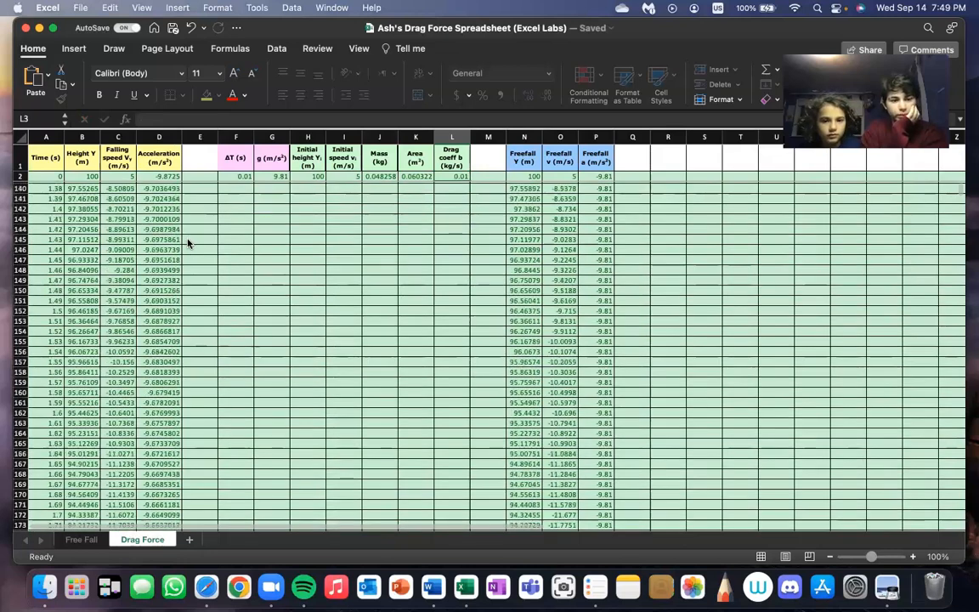
pyautogui.scroll(-20, 188, 244)
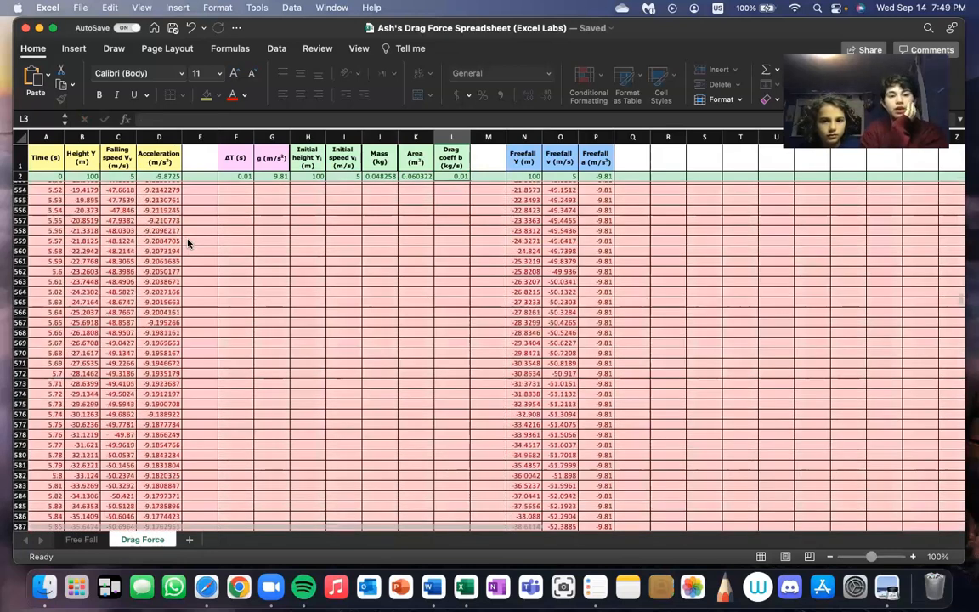
pyautogui.scroll(15, 188, 244)
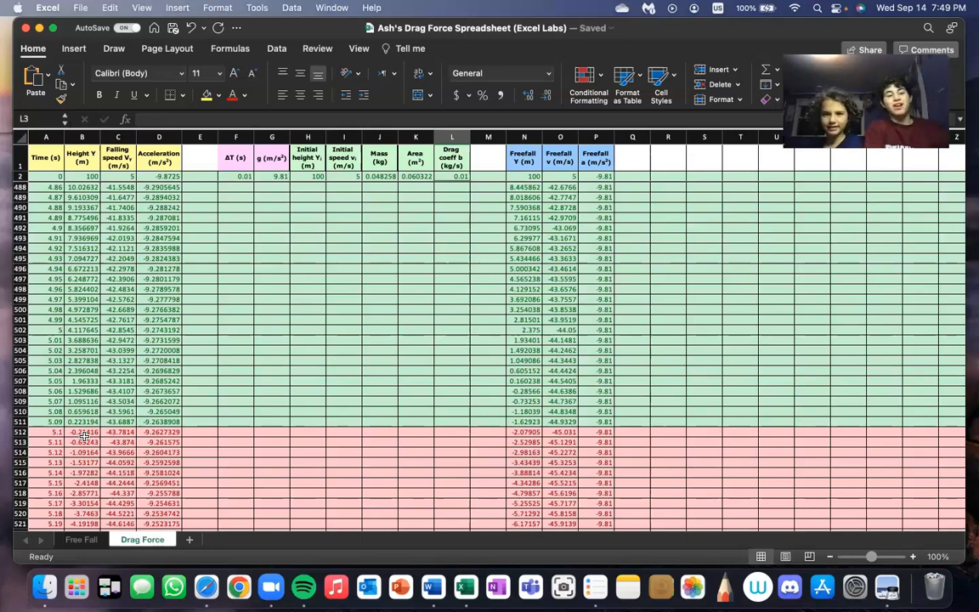
# Return to the Conditioal Formatting Drag Force Spreadsheet and start a new conditional formatting rule in the Classic style
pyautogui.hotkey('ctrl', 'Left')
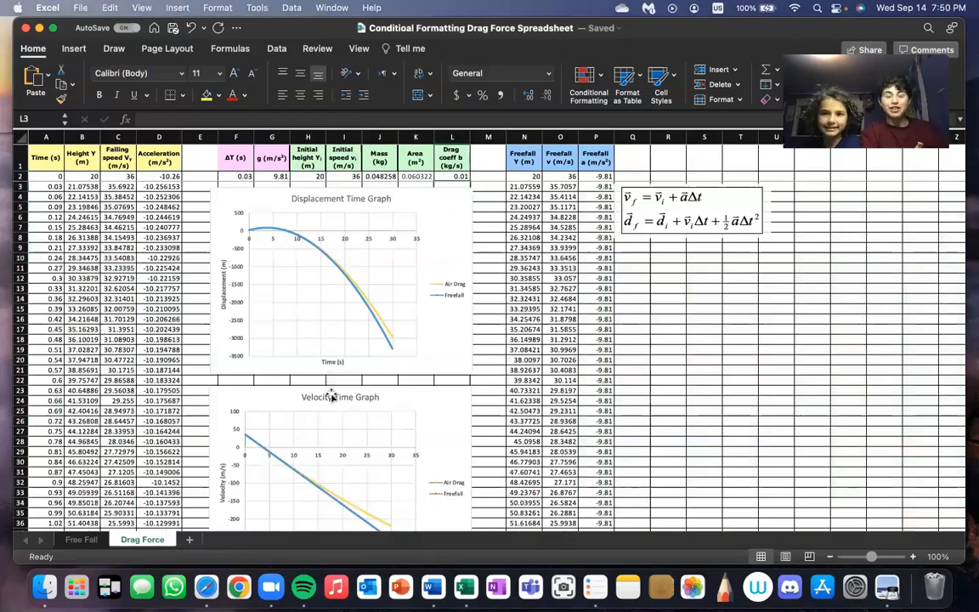
pyautogui.scroll(-12, 333, 397)
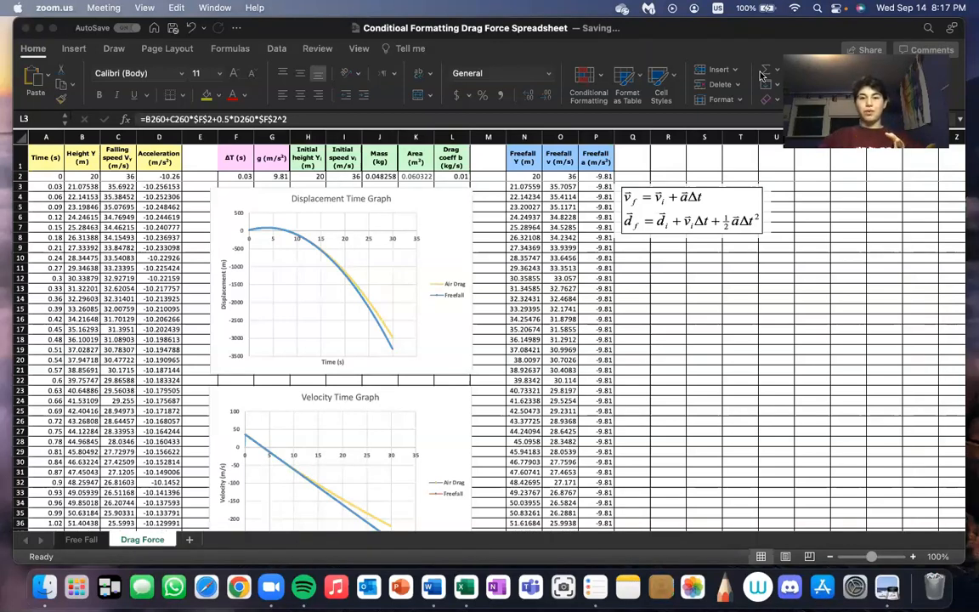
pyautogui.click(605, 111)
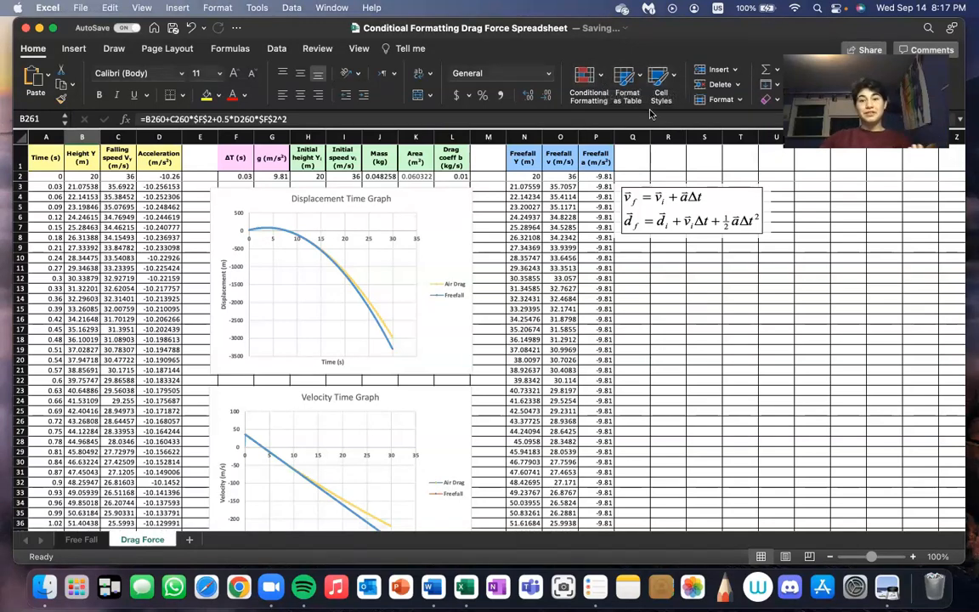
pyautogui.click(601, 78)
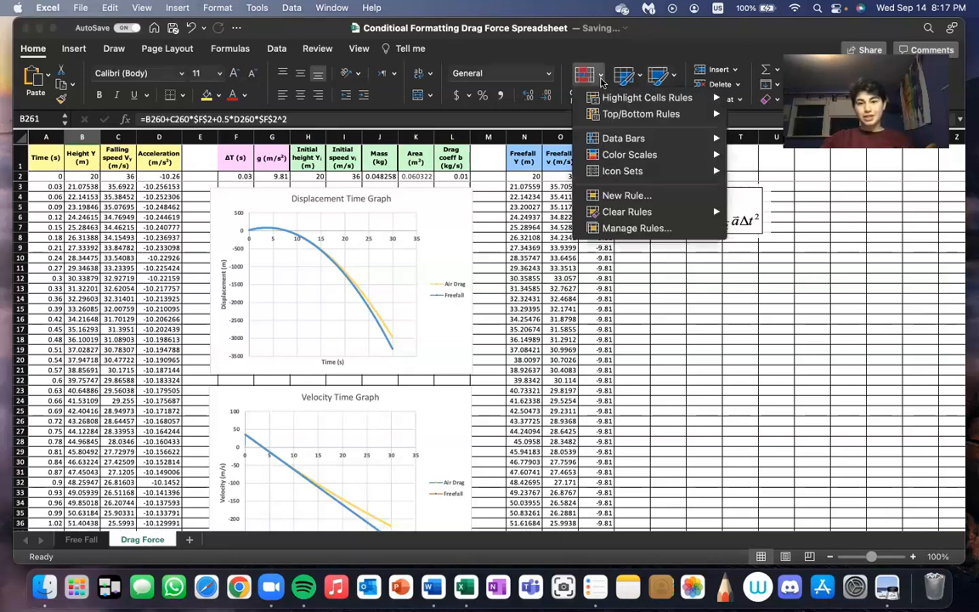
pyautogui.click(626, 197)
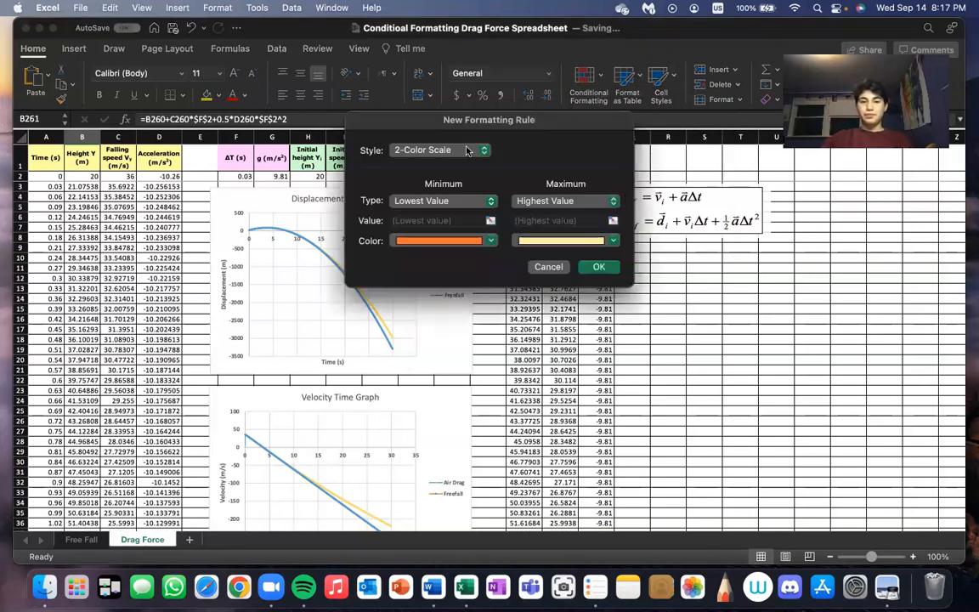
pyautogui.click(467, 150)
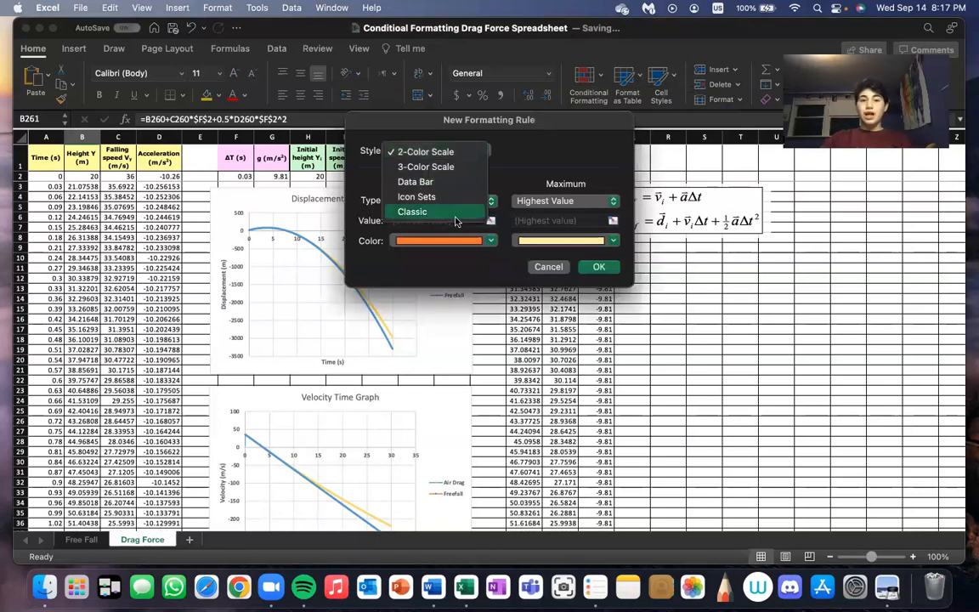
pyautogui.click(454, 216)
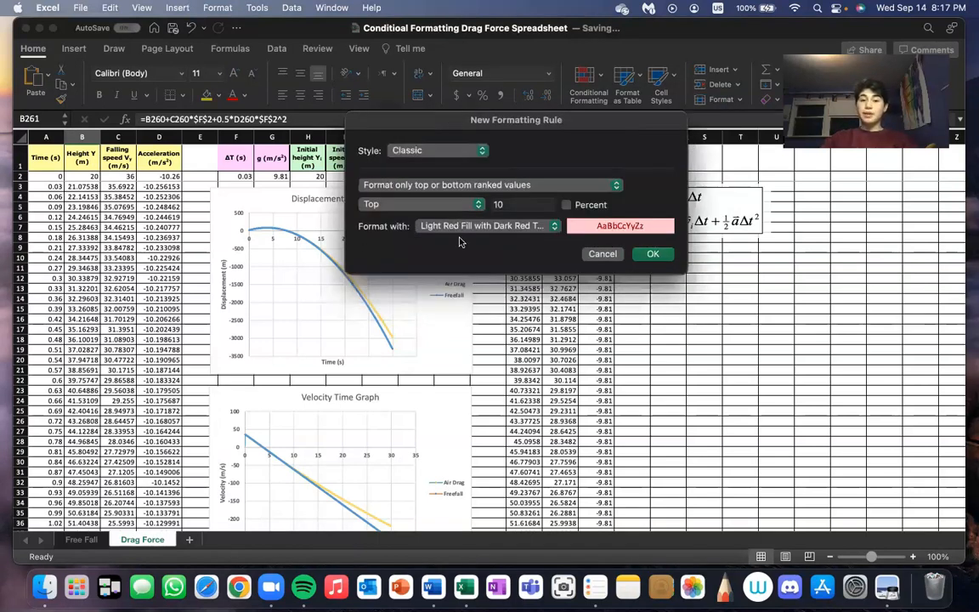
# Set the new rule to Green Fill with Dark Green Text and make it use a formula to determine which cells to format
pyautogui.click(458, 228)
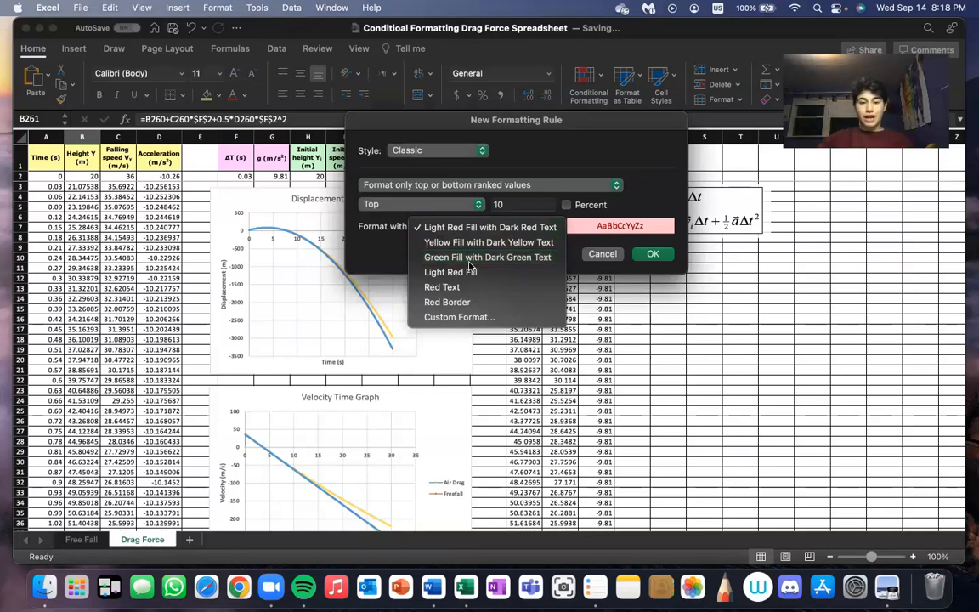
pyautogui.click(469, 263)
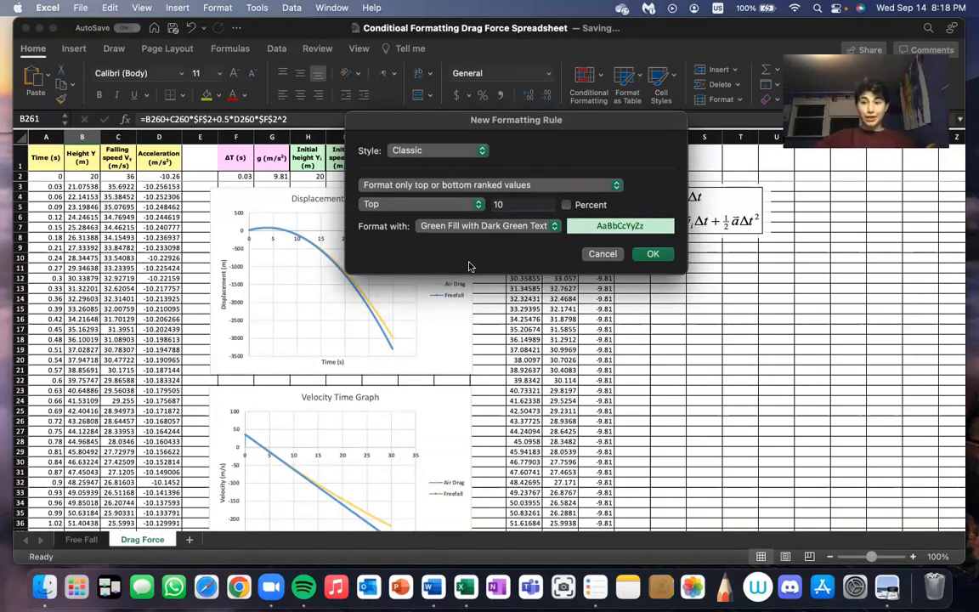
pyautogui.click(456, 185)
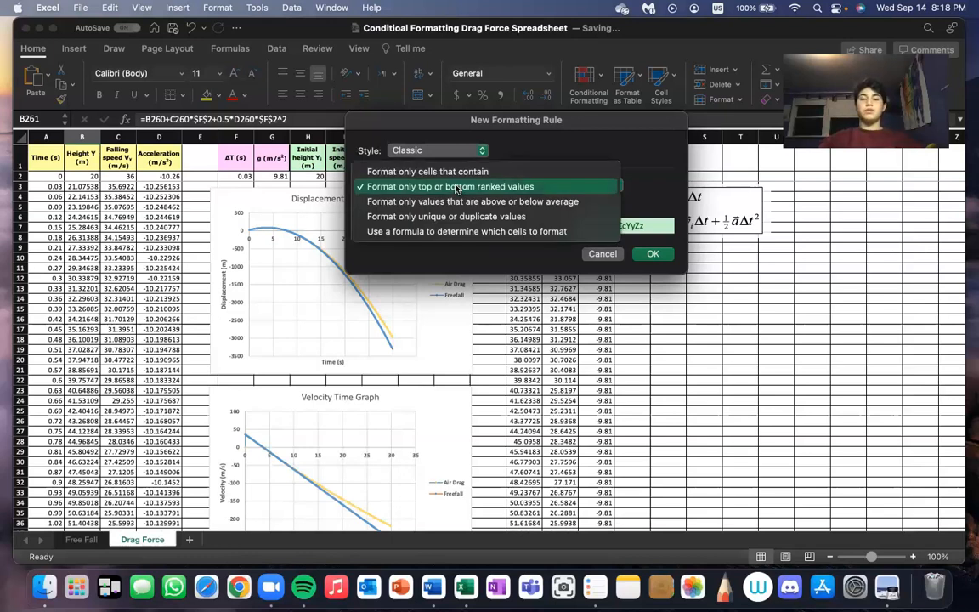
pyautogui.click(397, 232)
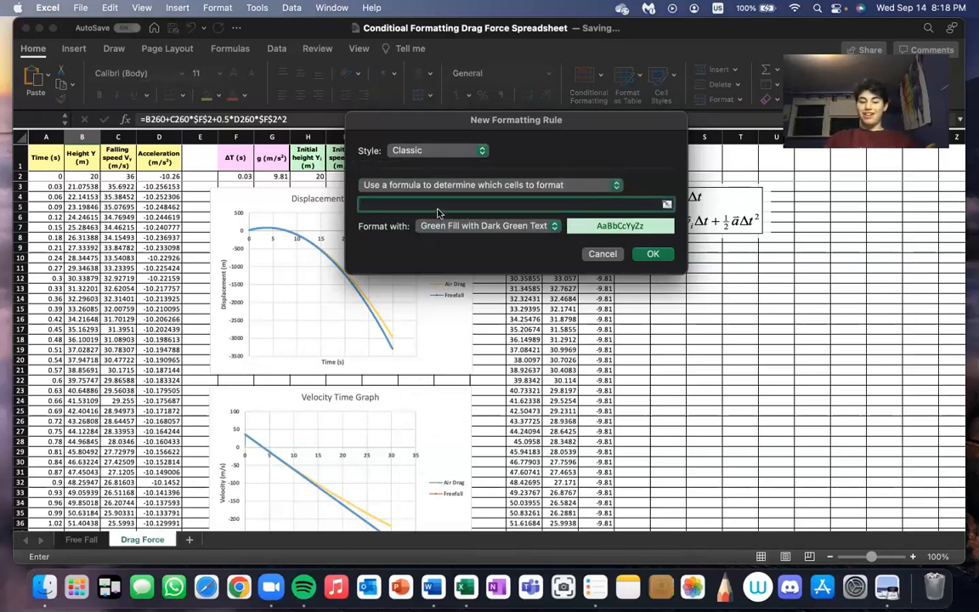
# Create the green rule with the formula =AND($B2>=0,$B2<>"") and open the rule manager
pyautogui.write('=AND($B2>=0,$B2<>"")')
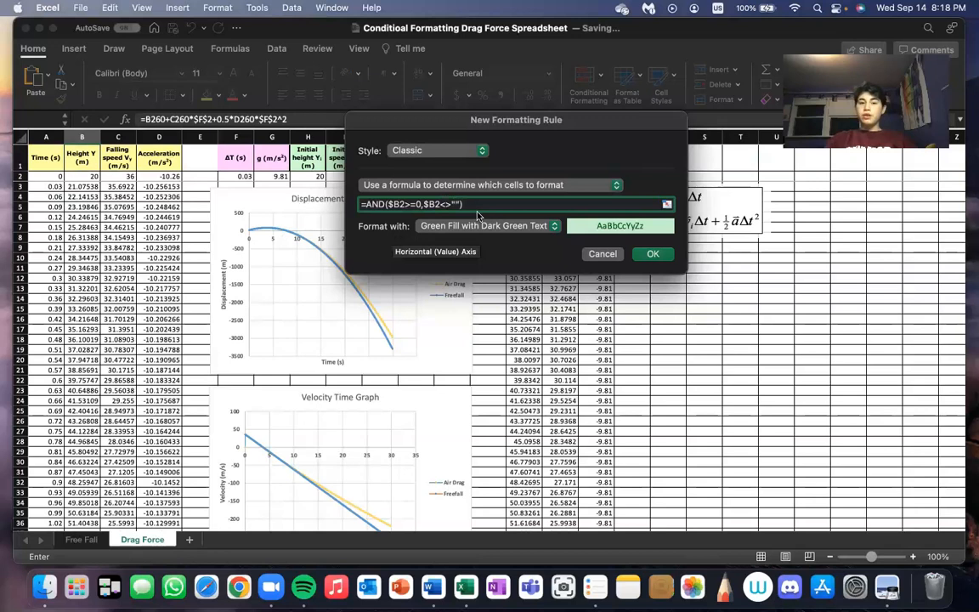
pyautogui.click(653, 255)
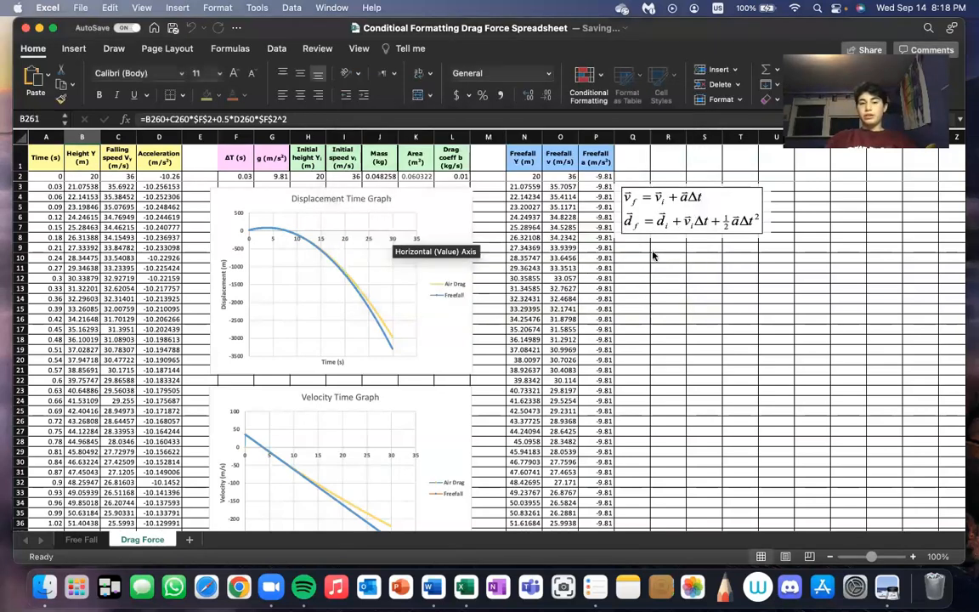
pyautogui.click(599, 77)
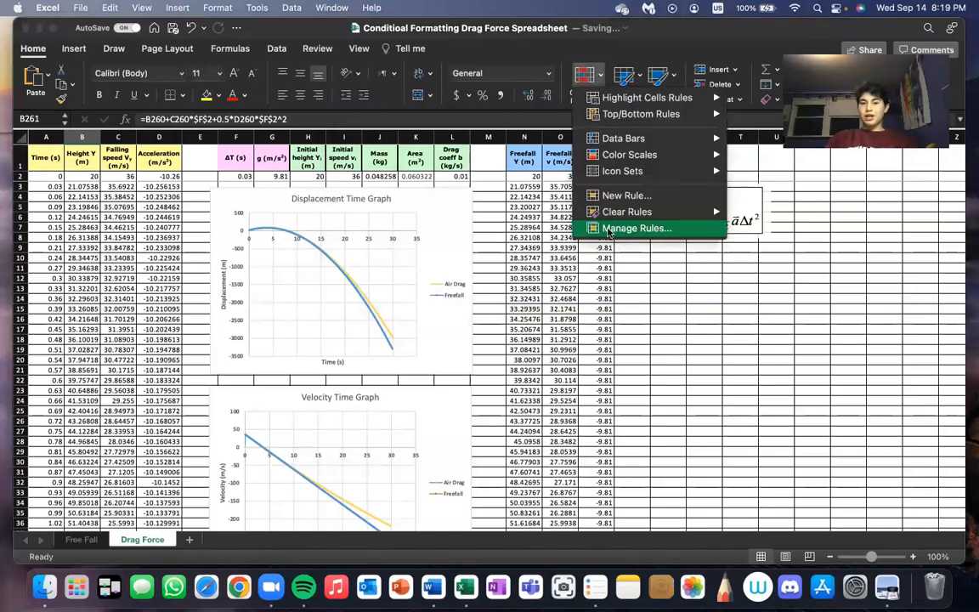
pyautogui.click(598, 229)
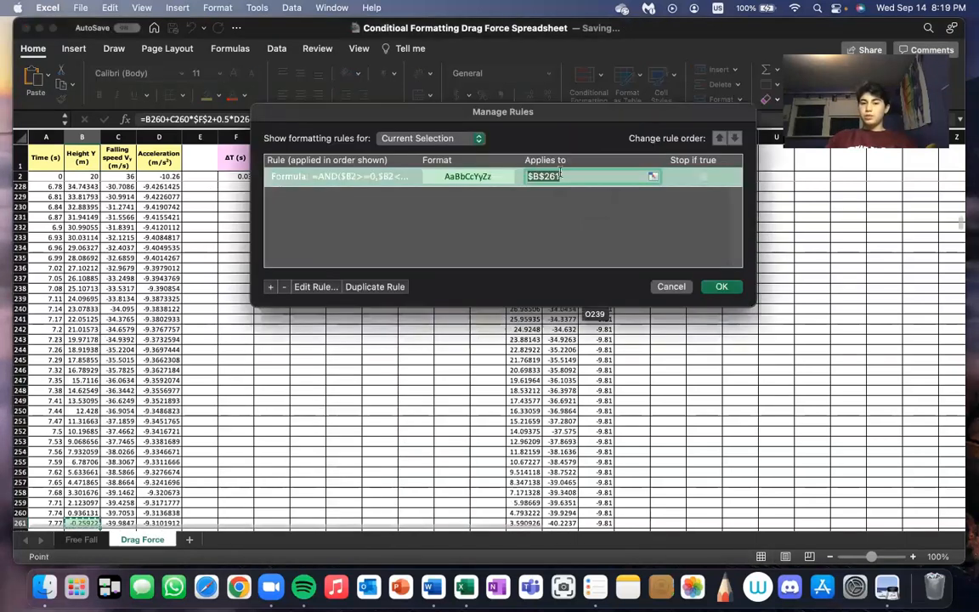
pyautogui.click(537, 177)
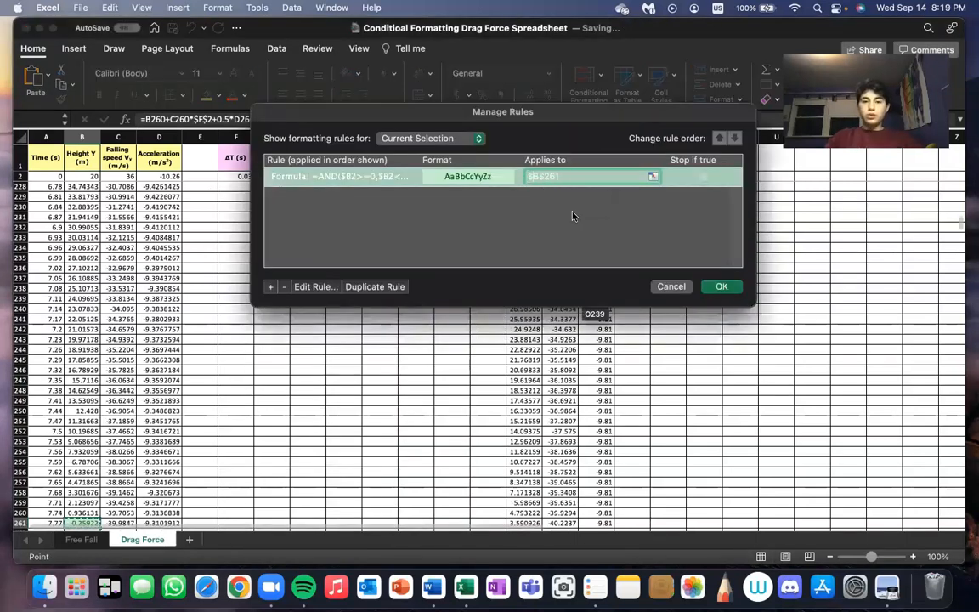
pyautogui.hotkey('shift', 'Right')
pyautogui.press('BackSpace')
pyautogui.press('BackSpace')
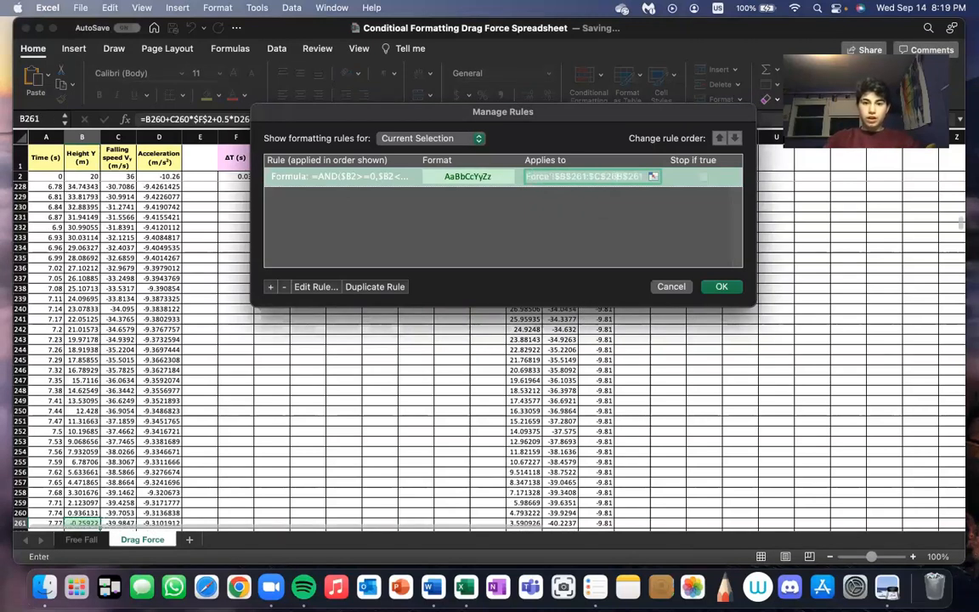
pyautogui.press('BackSpace')
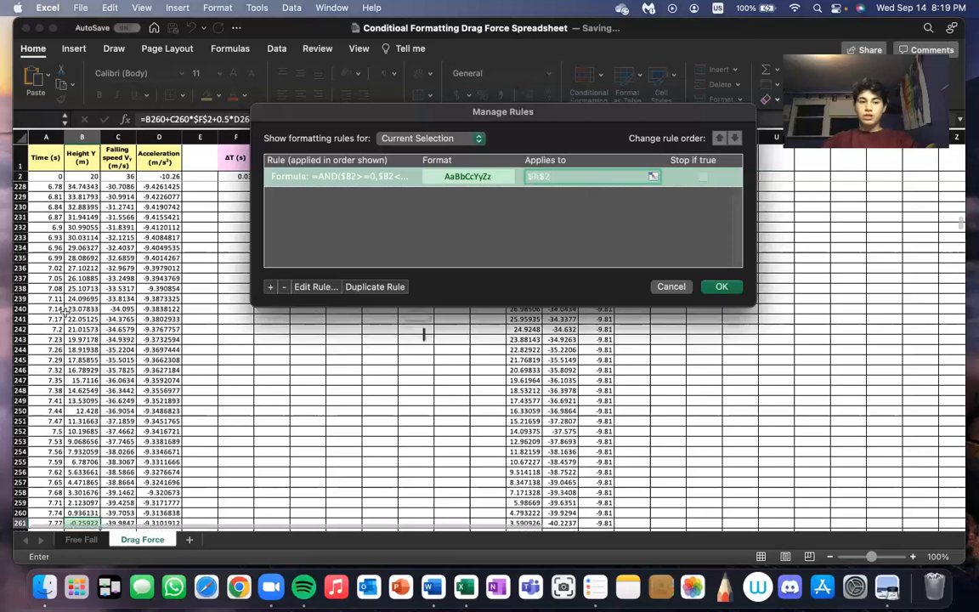
pyautogui.scroll(20, 76, 255)
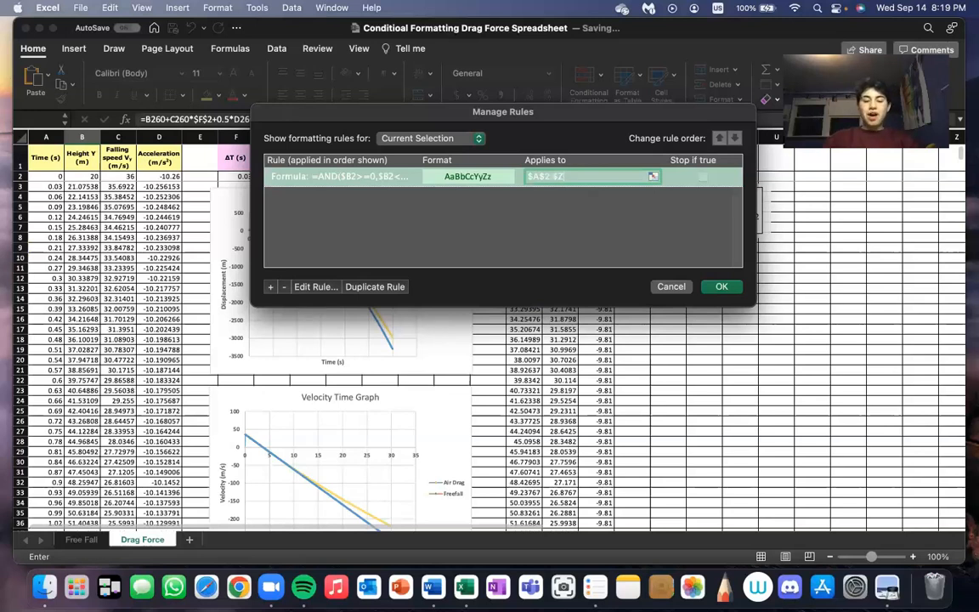
pyautogui.press('super+Tab')
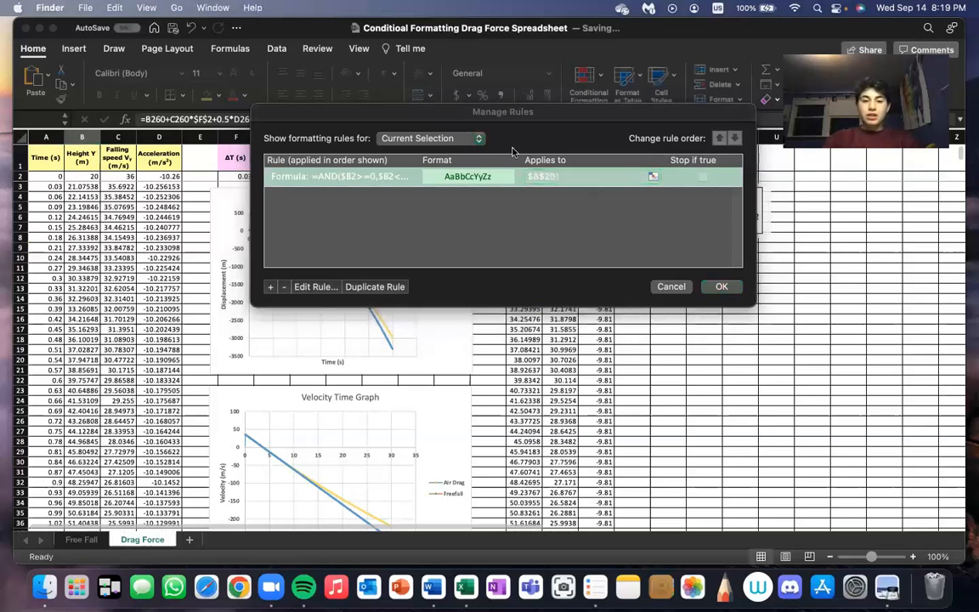
pyautogui.click(583, 185)
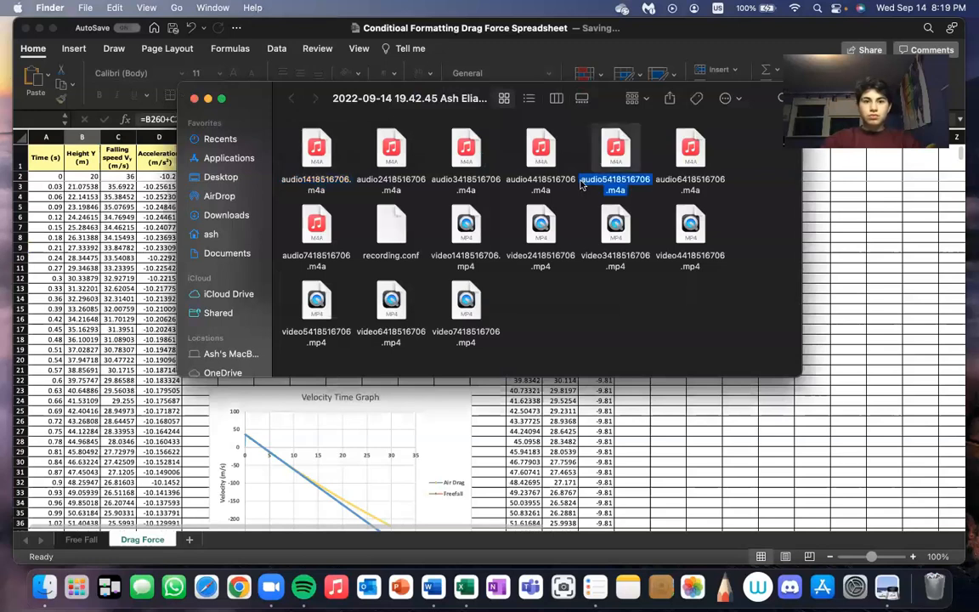
pyautogui.click(194, 99)
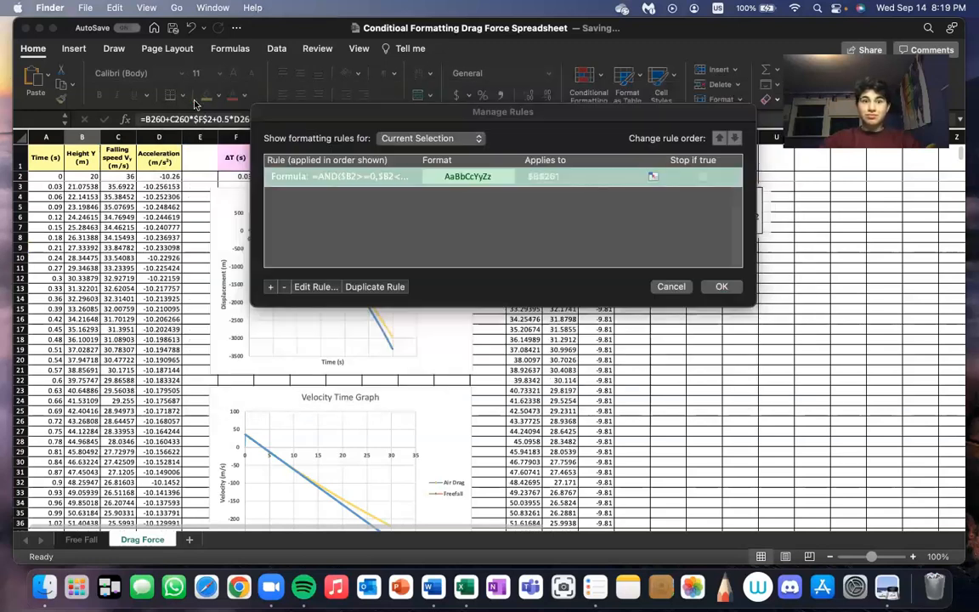
# Set the green rule's applied range to $A$2:$Z$2000, apply it and check the sheet's shading
pyautogui.click(578, 176)
pyautogui.moveTo(577, 175); pyautogui.dragTo(527, 178)
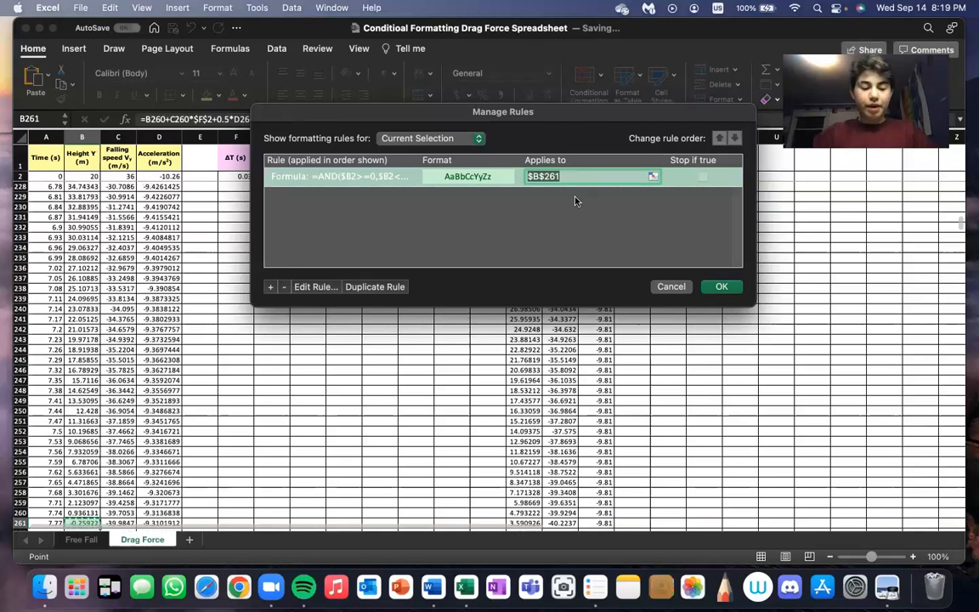
pyautogui.write('$A')
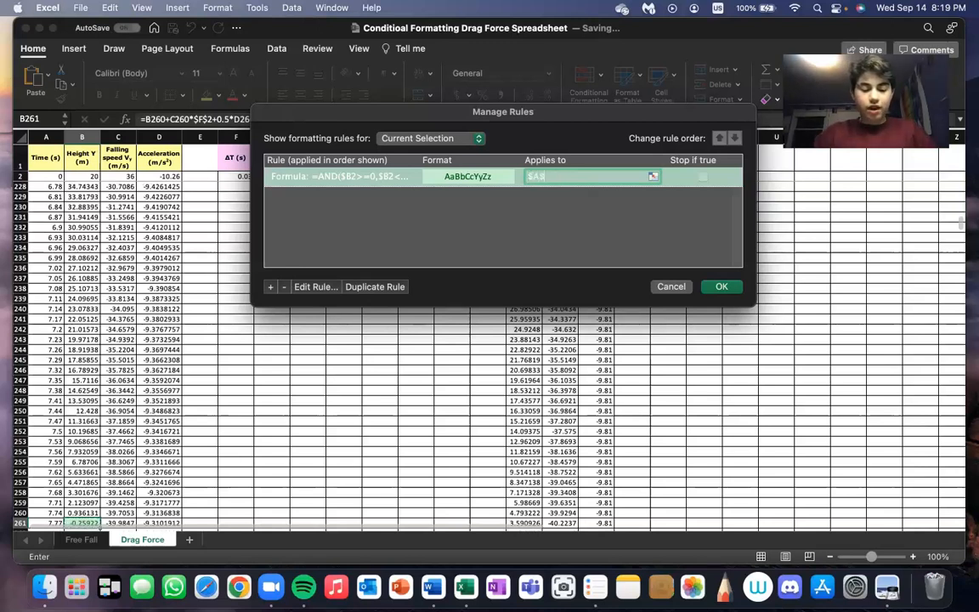
pyautogui.write('$2')
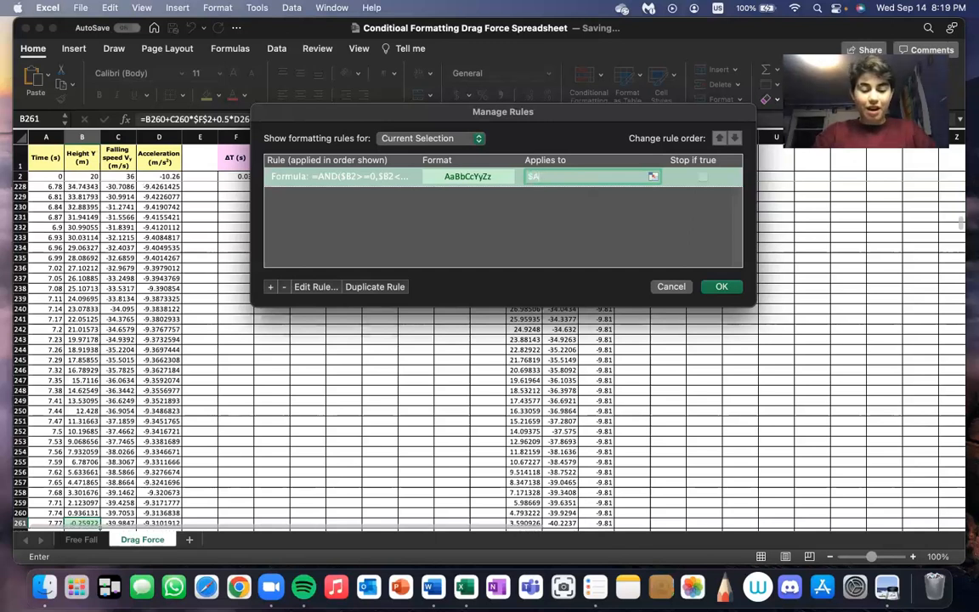
pyautogui.write('$2:$Z')
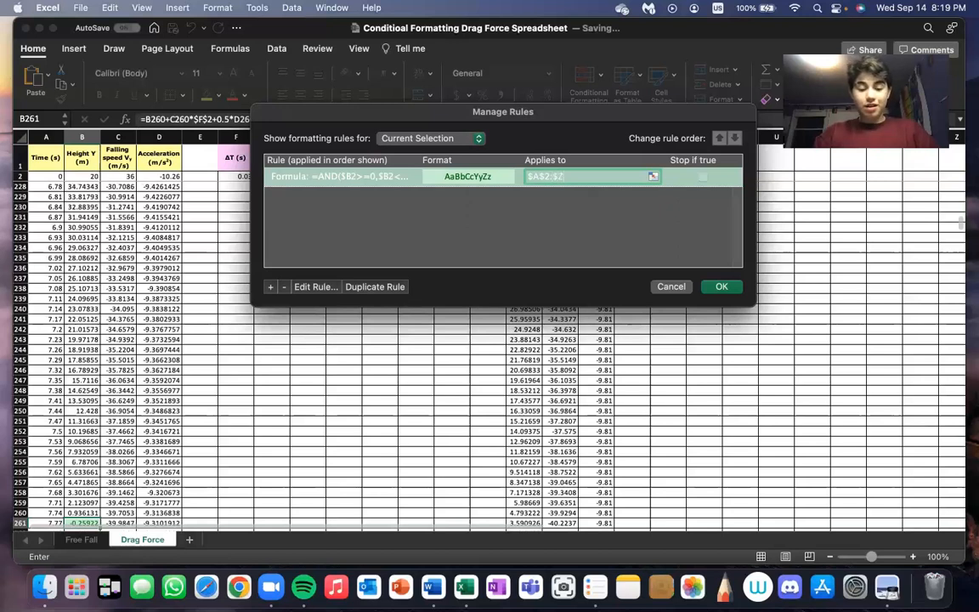
pyautogui.write('$200')
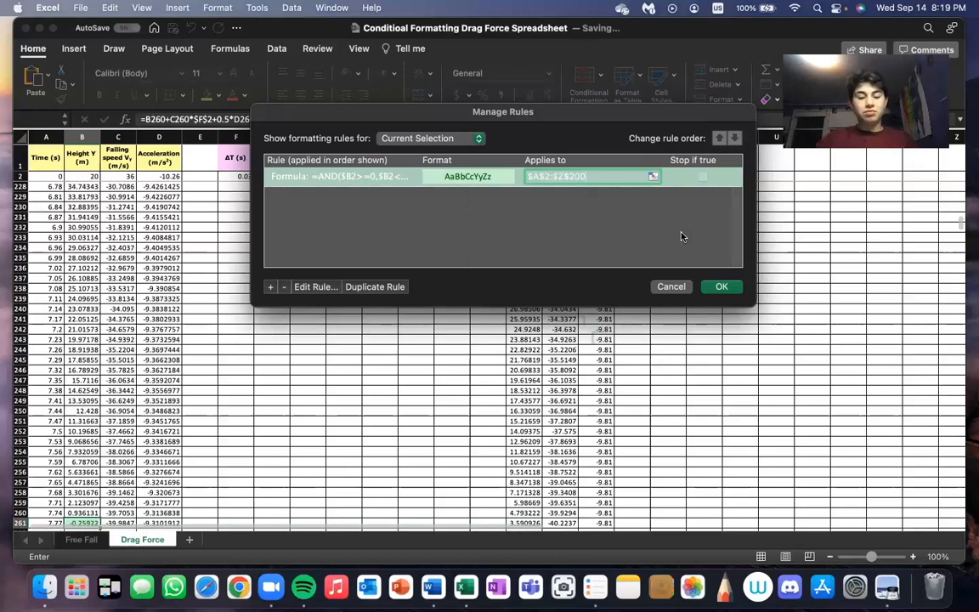
pyautogui.write('0')
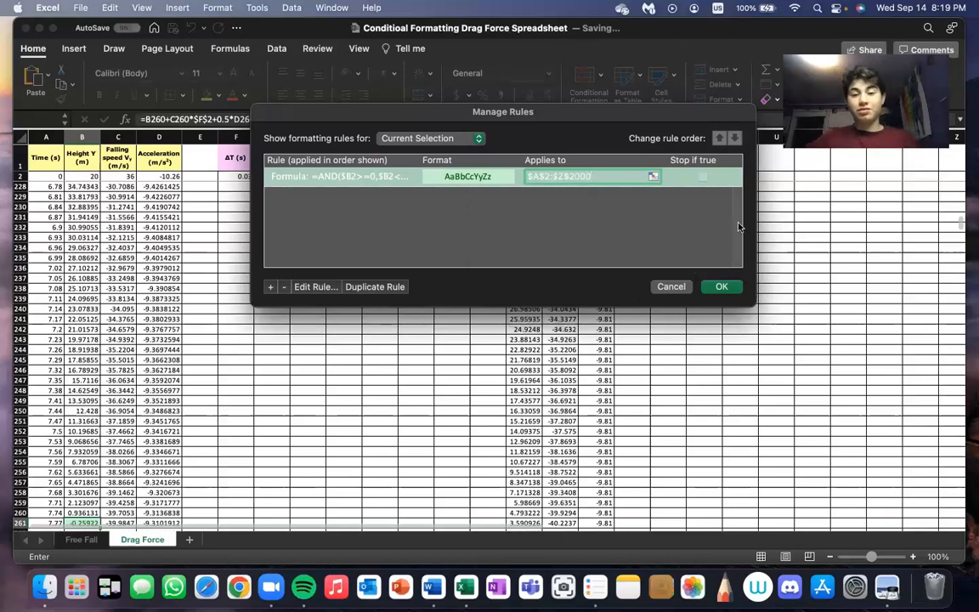
pyautogui.click(721, 287)
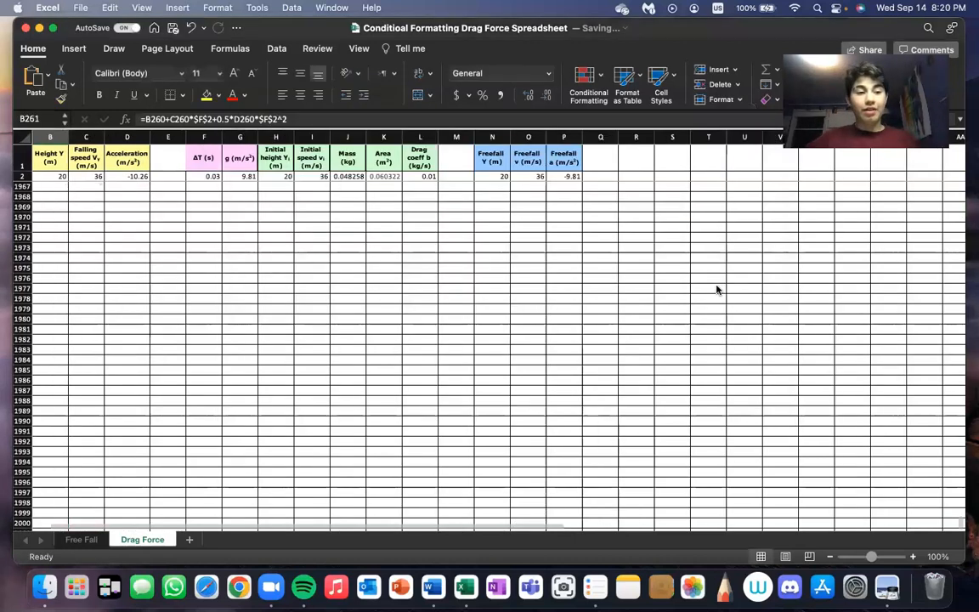
pyautogui.scroll(15, 371, 403)
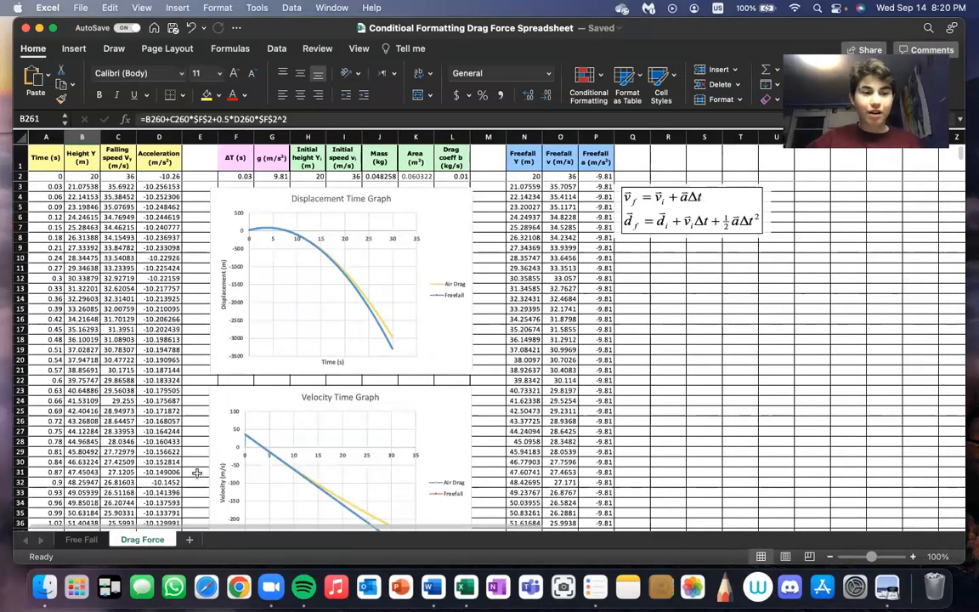
pyautogui.scroll(-2, 85, 384)
pyautogui.scroll(2, 85, 385)
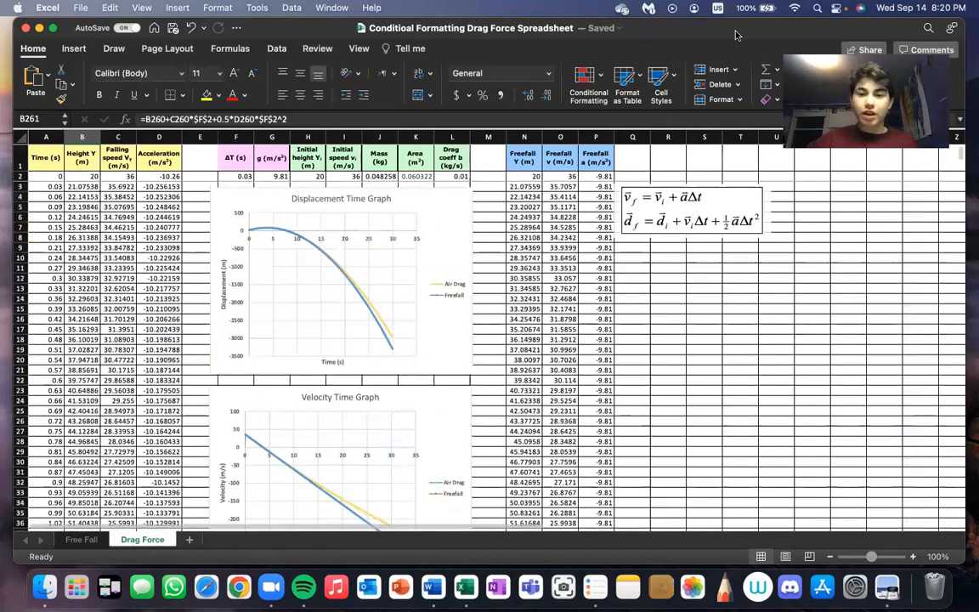
# Correct both shifted cell references in the green rule so its formula reads =AND($B2>=0,$B2<>""), and apply it
pyautogui.click(585, 79)
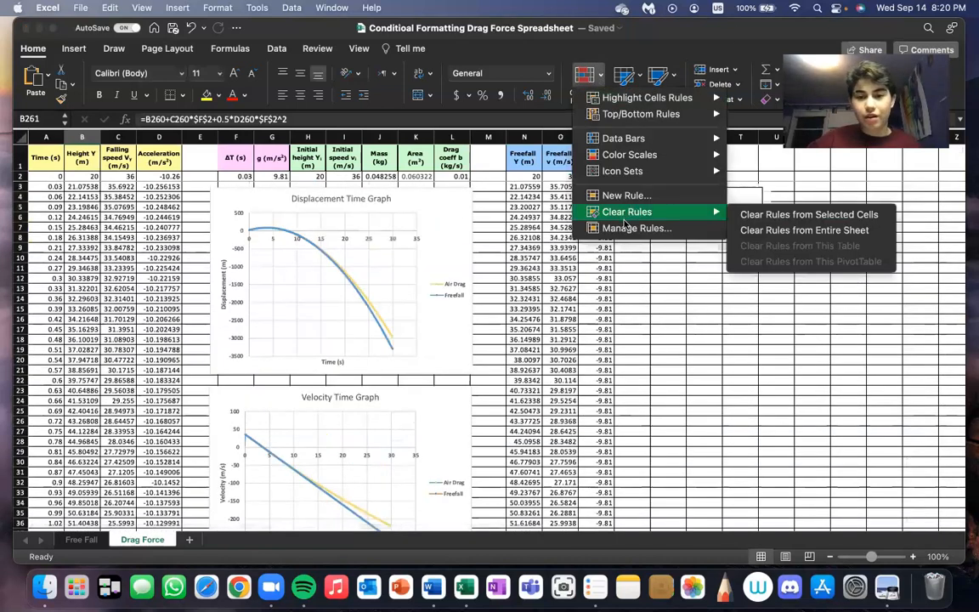
pyautogui.click(636, 228)
pyautogui.scroll(-15, 538, 368)
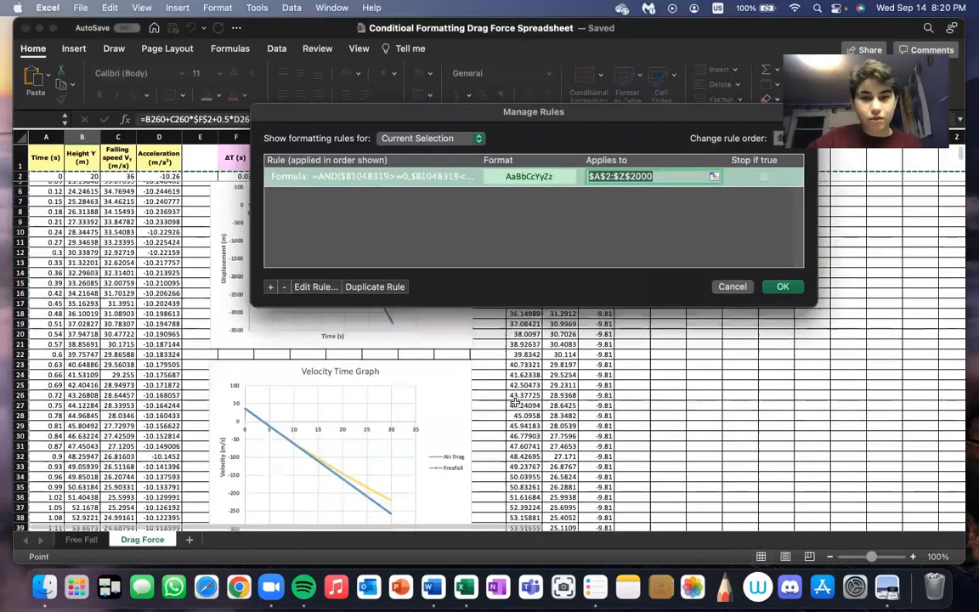
pyautogui.scroll(-3, 516, 403)
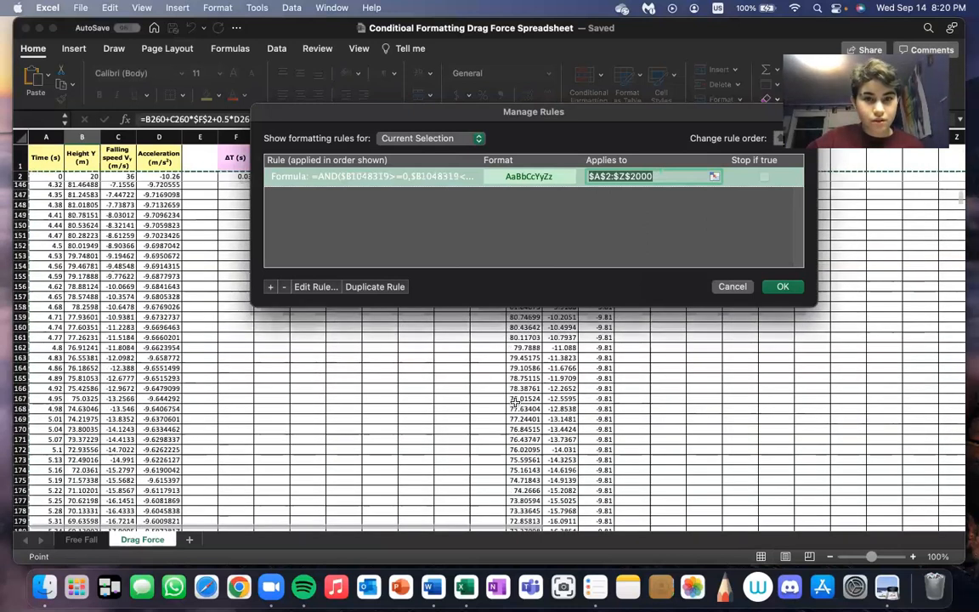
pyautogui.doubleClick(387, 176)
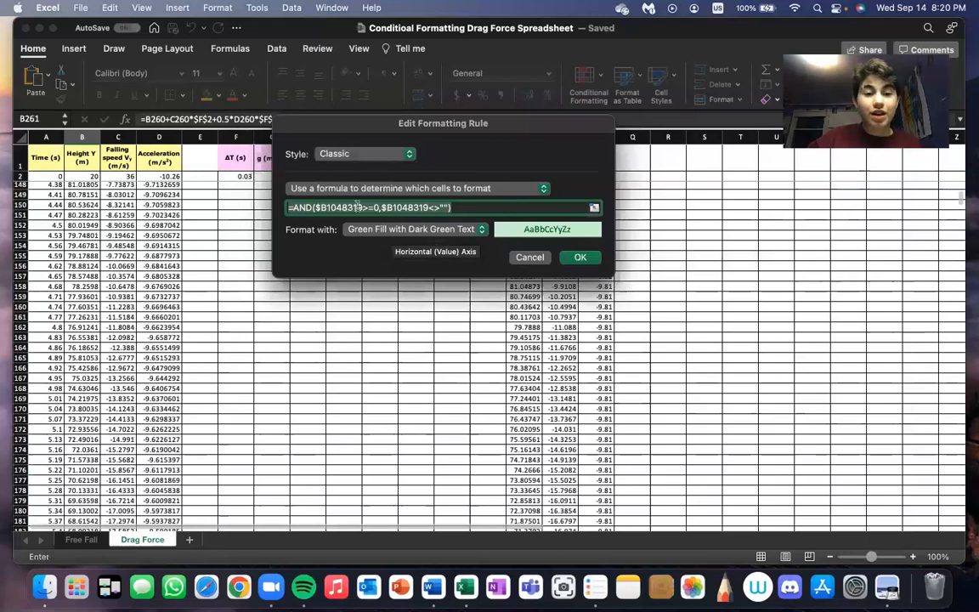
pyautogui.doubleClick(336, 207)
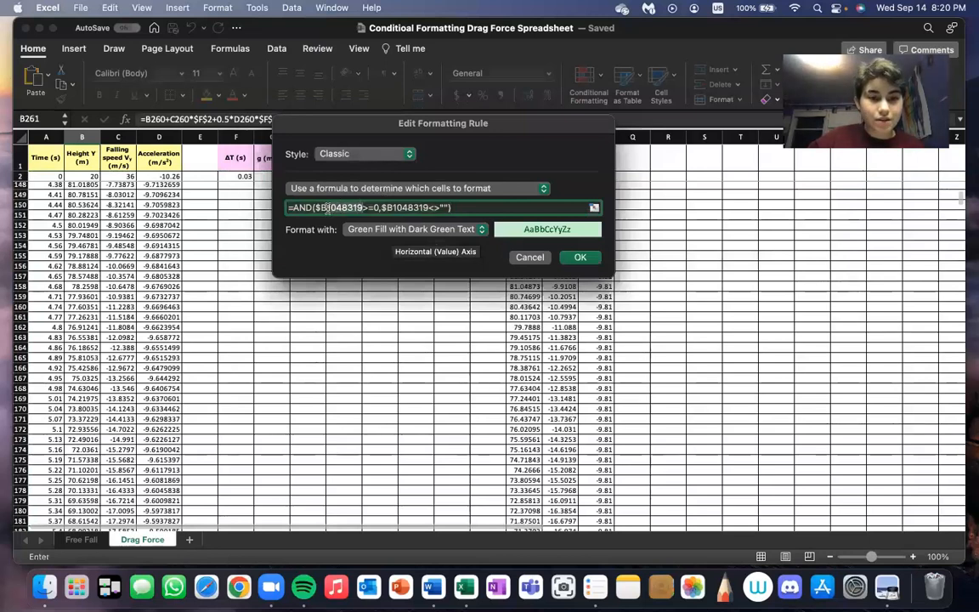
pyautogui.write('B2')
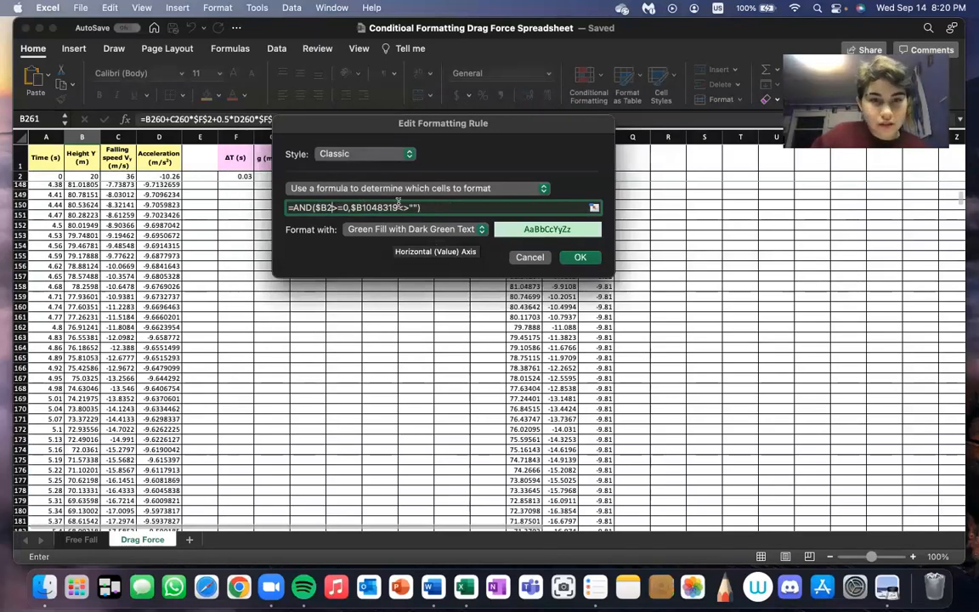
pyautogui.doubleClick(361, 207)
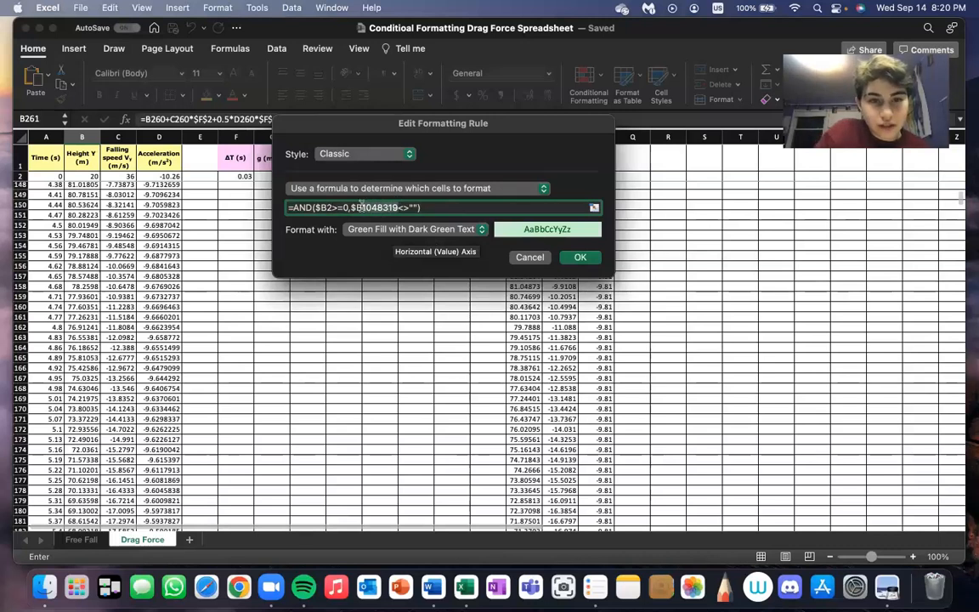
pyautogui.write('B2')
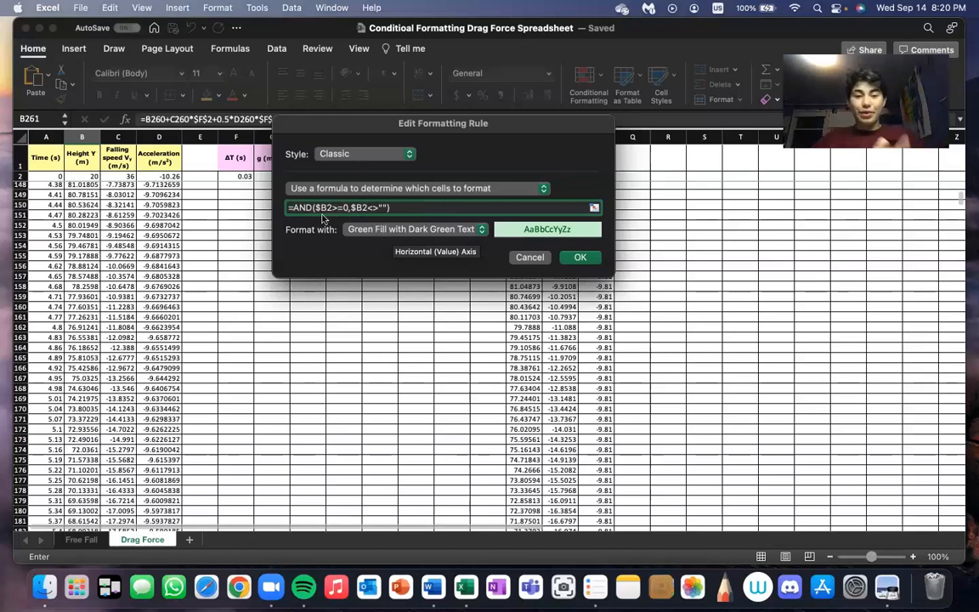
pyautogui.click(579, 258)
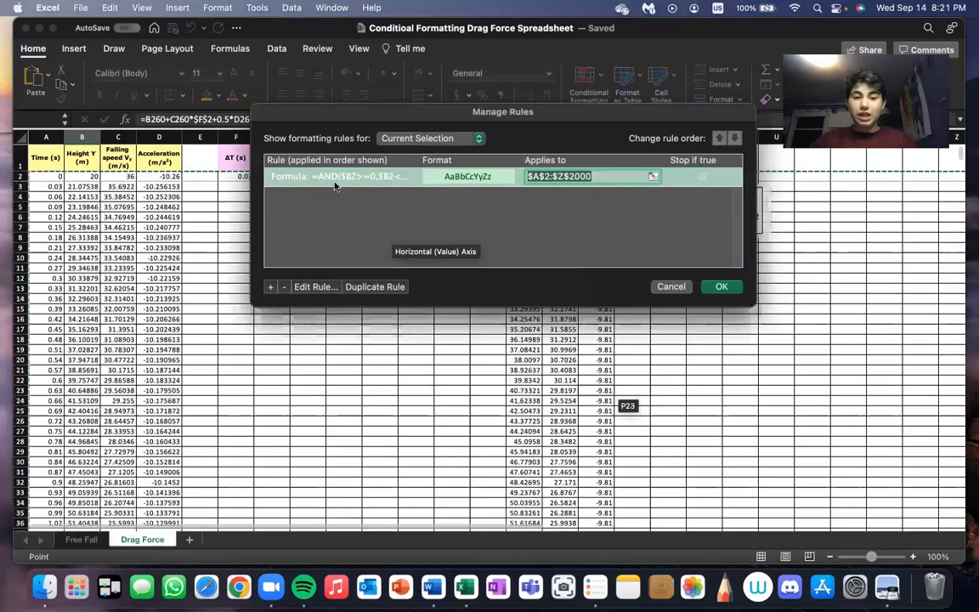
pyautogui.click(722, 288)
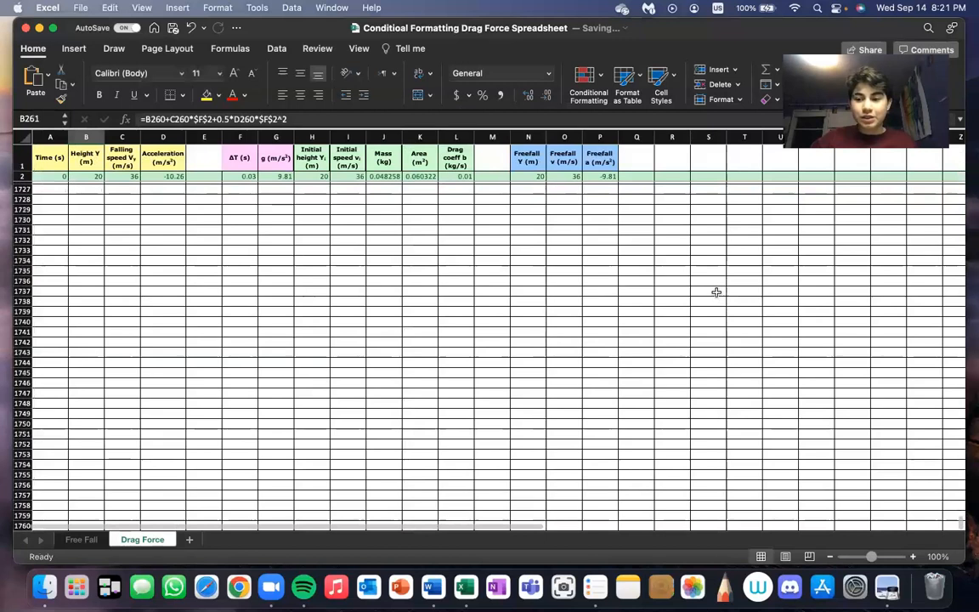
# Check the green shading around the height's zero crossing, duplicate the green rule and select the second of the two rules
pyautogui.scroll(20, 716, 292)
pyautogui.moveTo(961, 524); pyautogui.dragTo(972, 160)
pyautogui.moveTo(972, 224)
pyautogui.mouseDown()
pyautogui.moveTo(972, 239)
pyautogui.moveTo(971, 224)
pyautogui.mouseUp()
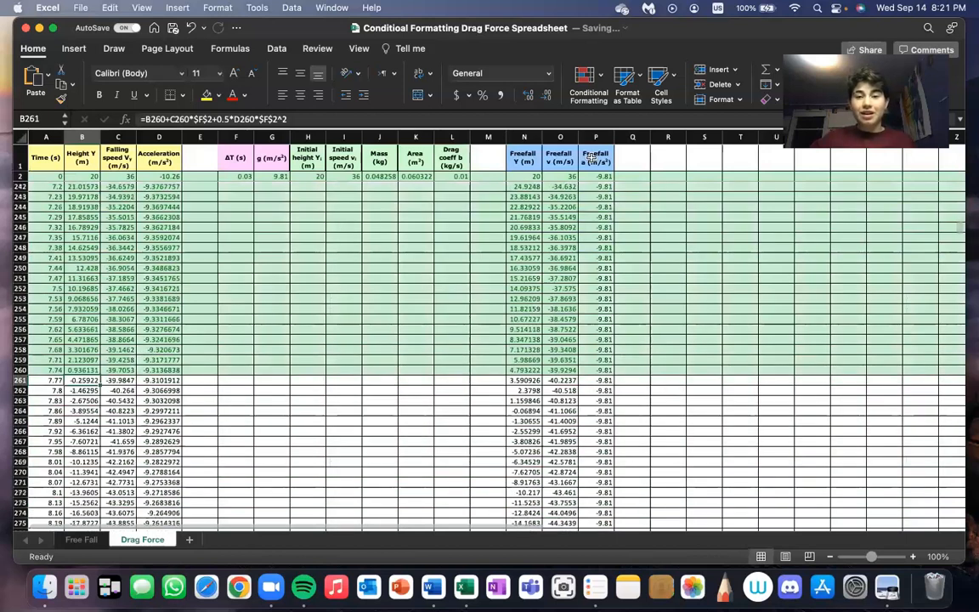
pyautogui.click(601, 78)
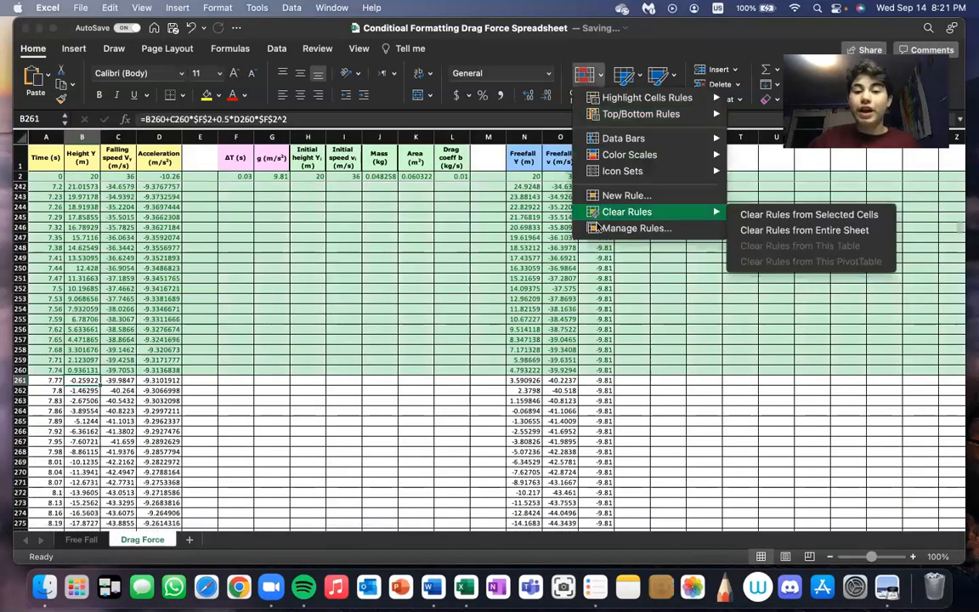
pyautogui.click(598, 227)
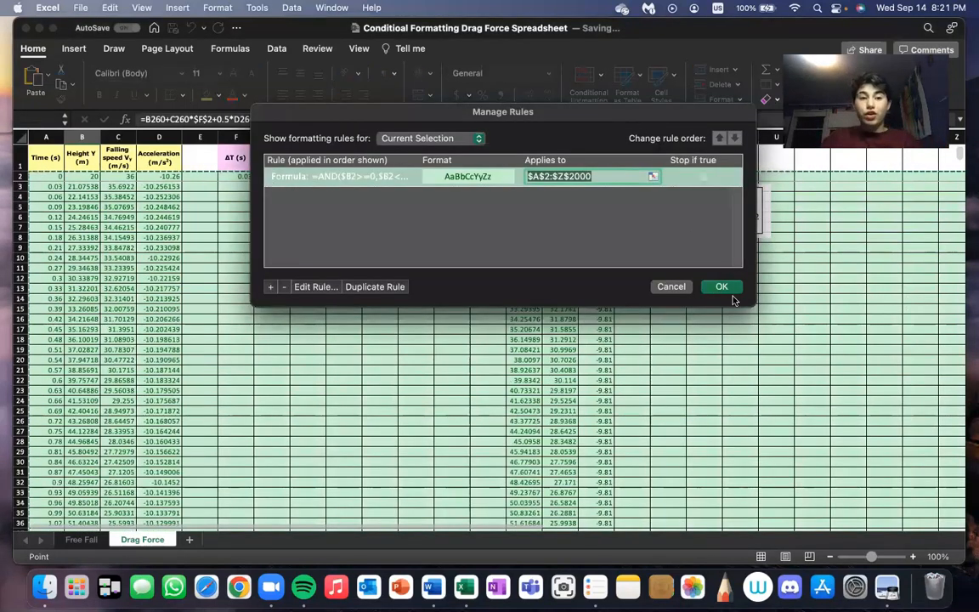
pyautogui.click(372, 288)
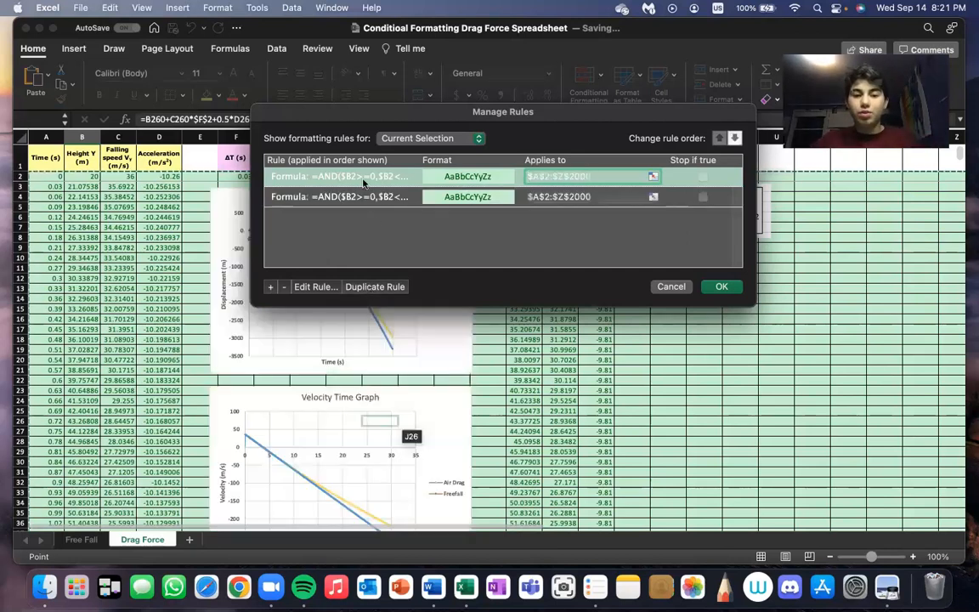
pyautogui.click(462, 197)
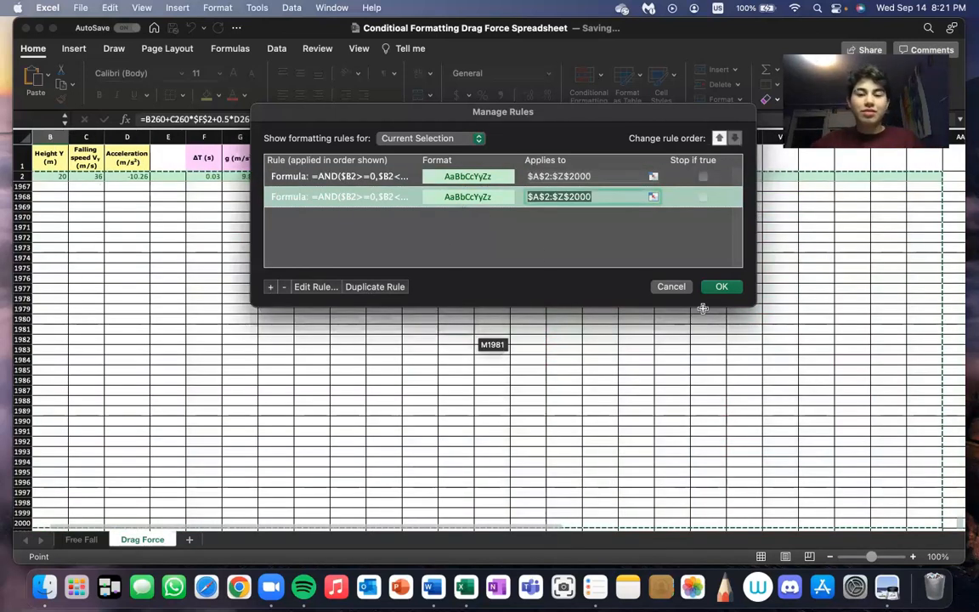
# Delete the duplicated green rule, apply the change and return to the start of the sheet
pyautogui.click(284, 288)
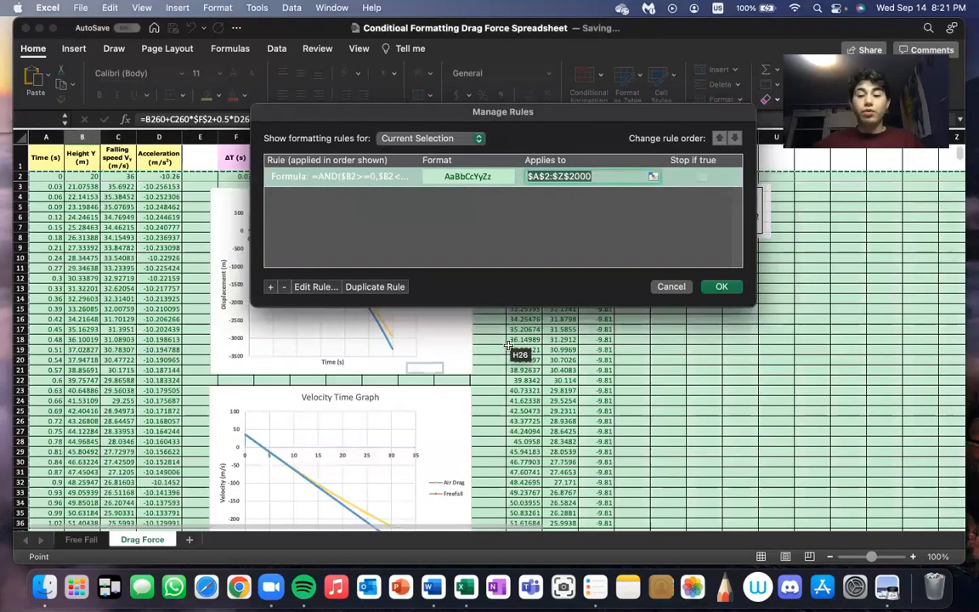
pyautogui.click(722, 287)
pyautogui.scroll(20, 635, 216)
pyautogui.hscroll(-1, 635, 216)
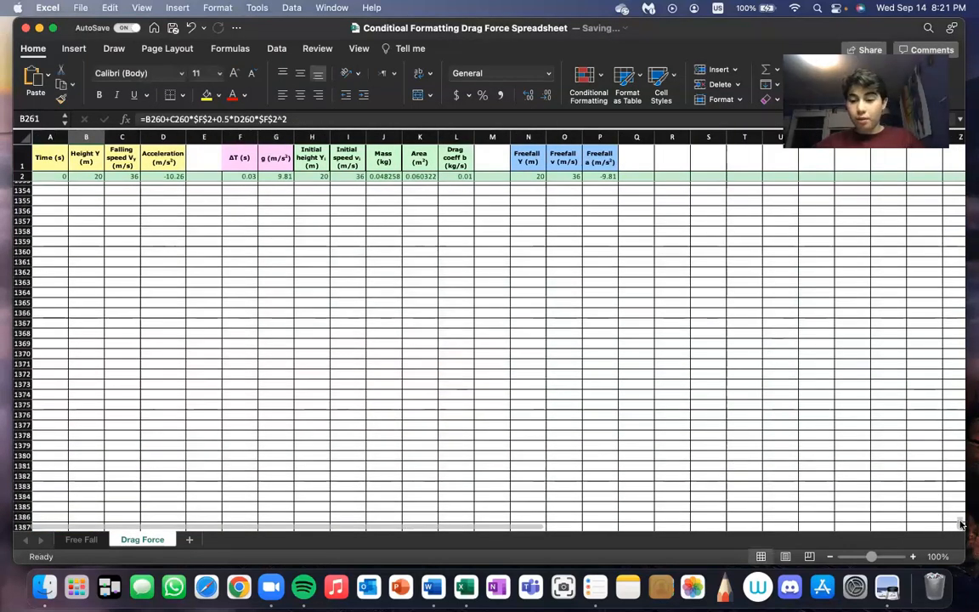
pyautogui.scroll(20, 867, 472)
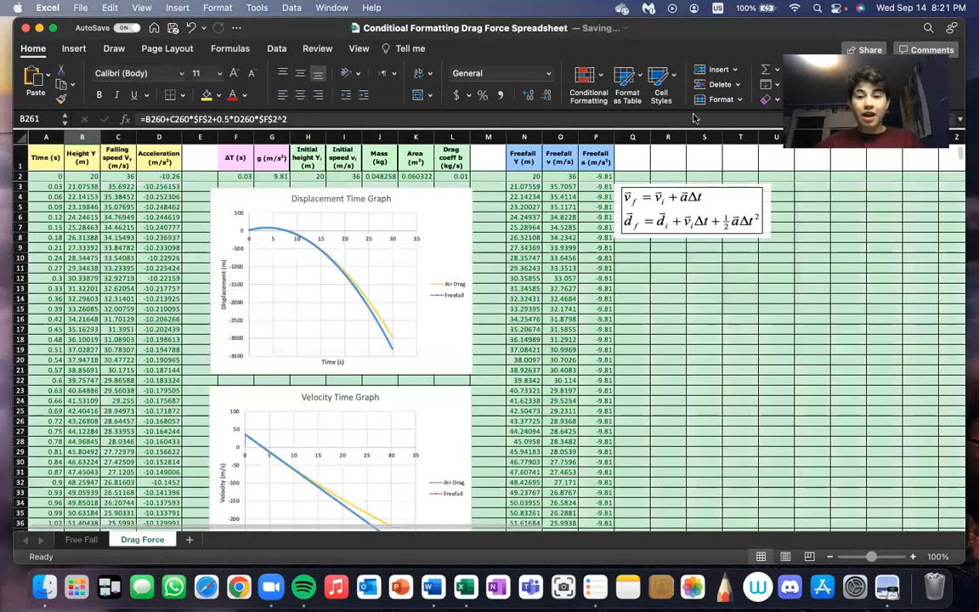
# Start a new Classic formatting rule that uses a formula, with Light Red Fill with Dark Red Text as its format
pyautogui.click(584, 78)
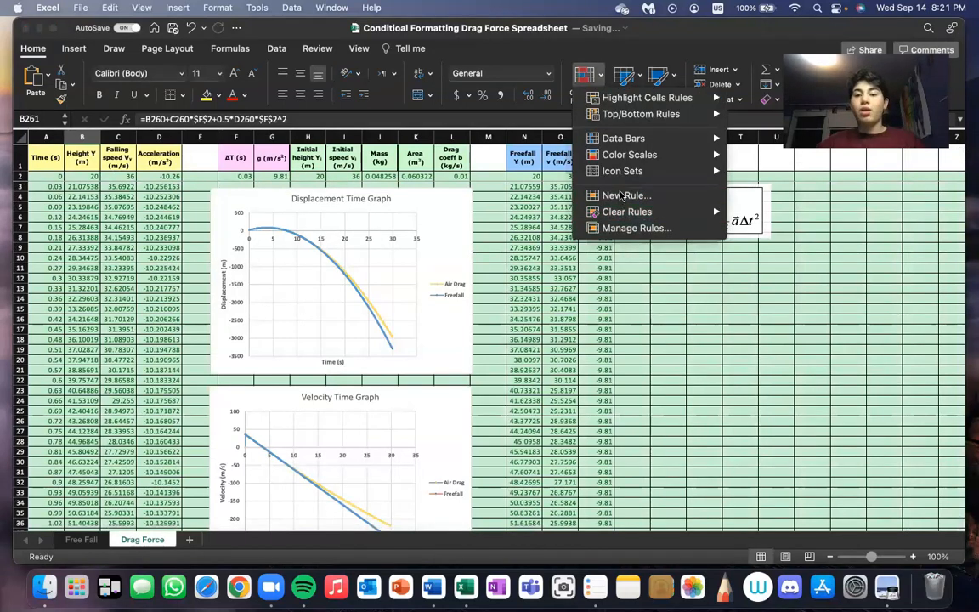
pyautogui.click(624, 196)
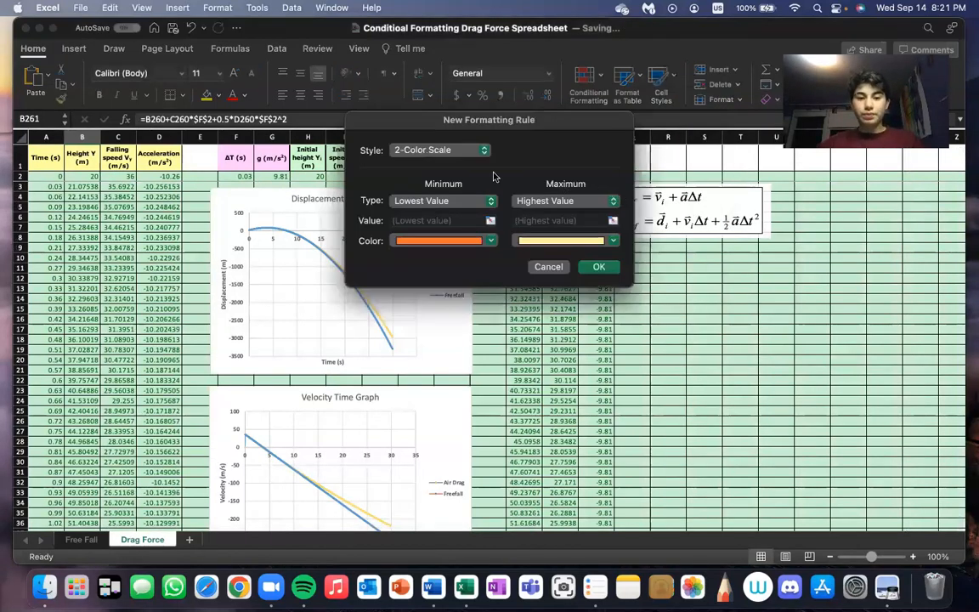
pyautogui.click(459, 150)
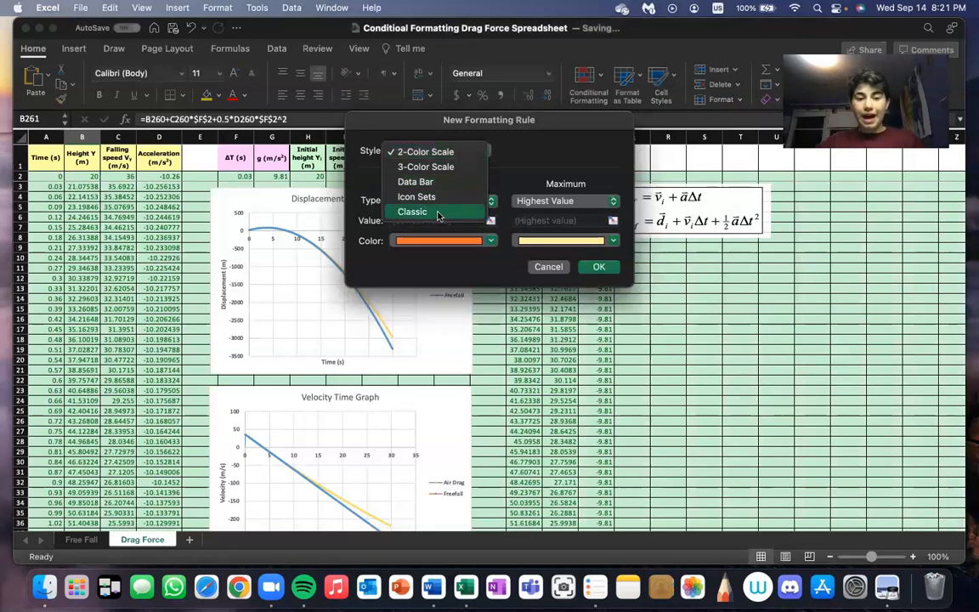
pyautogui.click(437, 213)
pyautogui.click(440, 187)
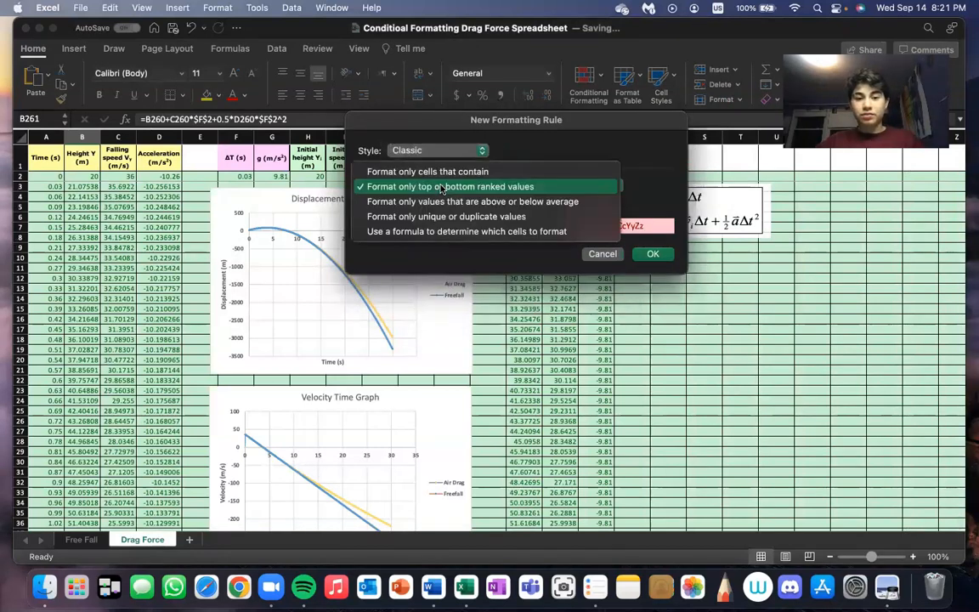
pyautogui.click(443, 232)
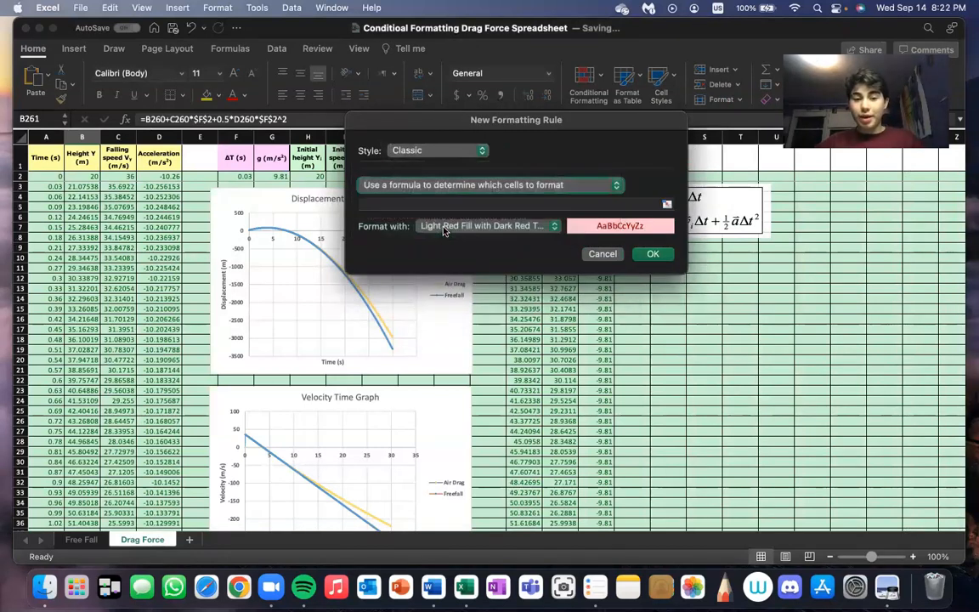
pyautogui.click(444, 228)
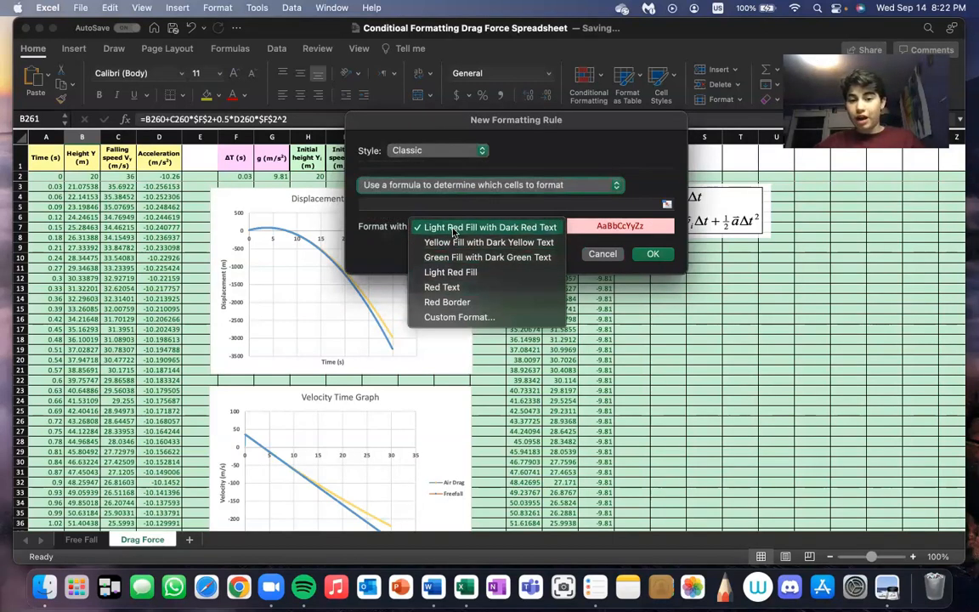
pyautogui.click(452, 228)
# Enter the formula =AND($B2<0,$B2<>"") for the red rule and create it
pyautogui.click(456, 203)
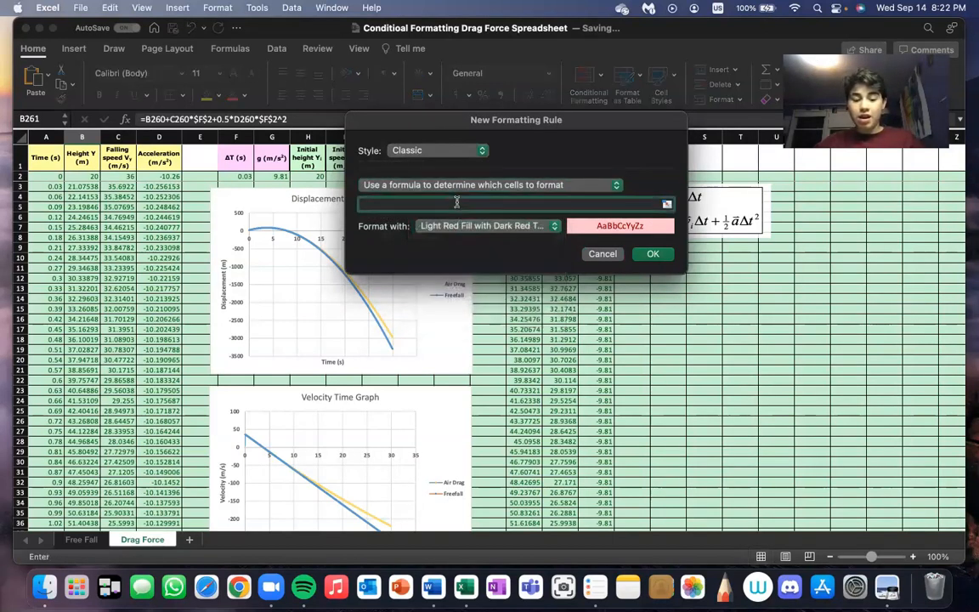
pyautogui.write('=AND($B2>=0,$B2<>"")')
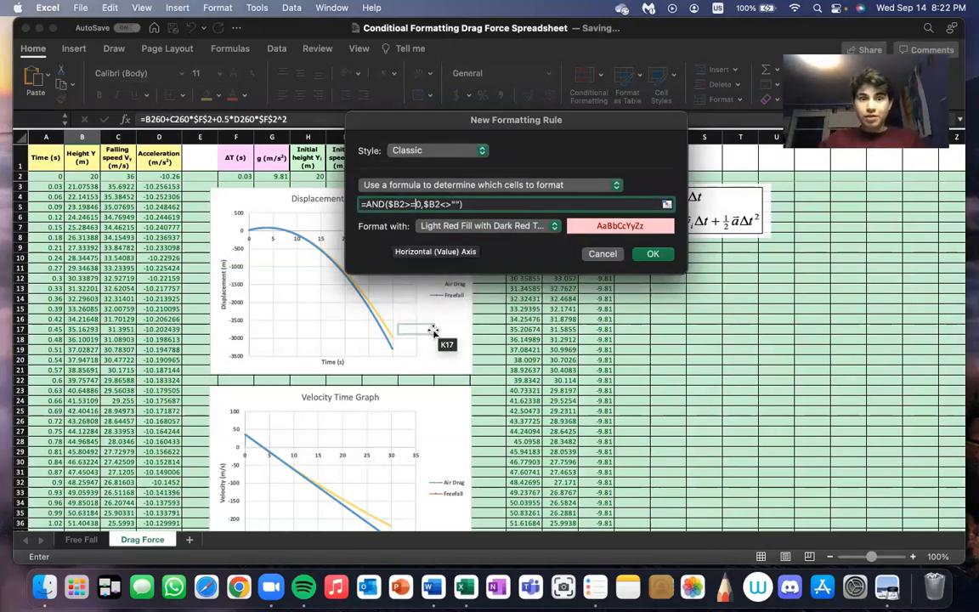
pyautogui.press('BackSpace')
pyautogui.press('BackSpace')
pyautogui.write('<')
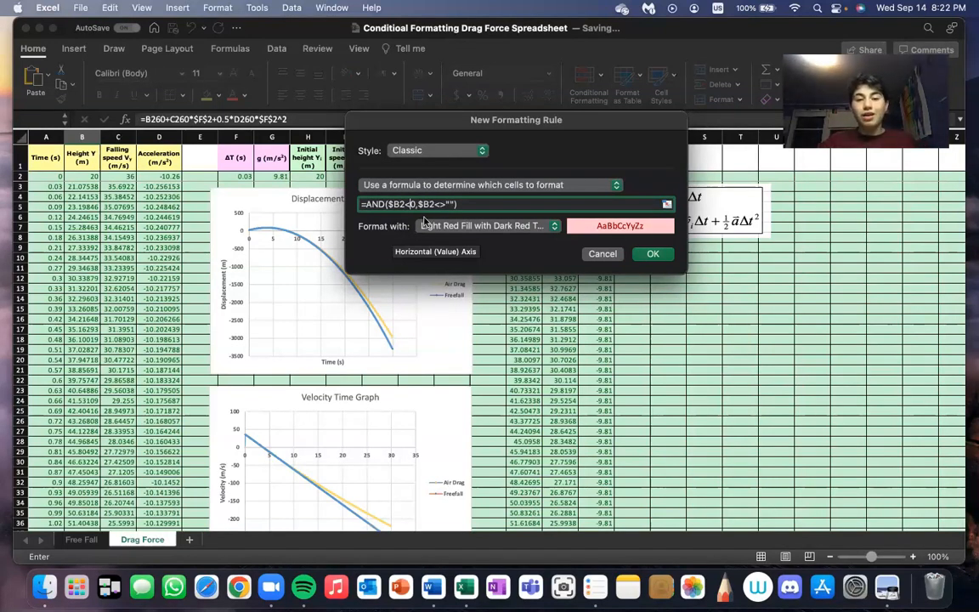
pyautogui.scroll(-15, 241, 470)
pyautogui.scroll(-20, 241, 471)
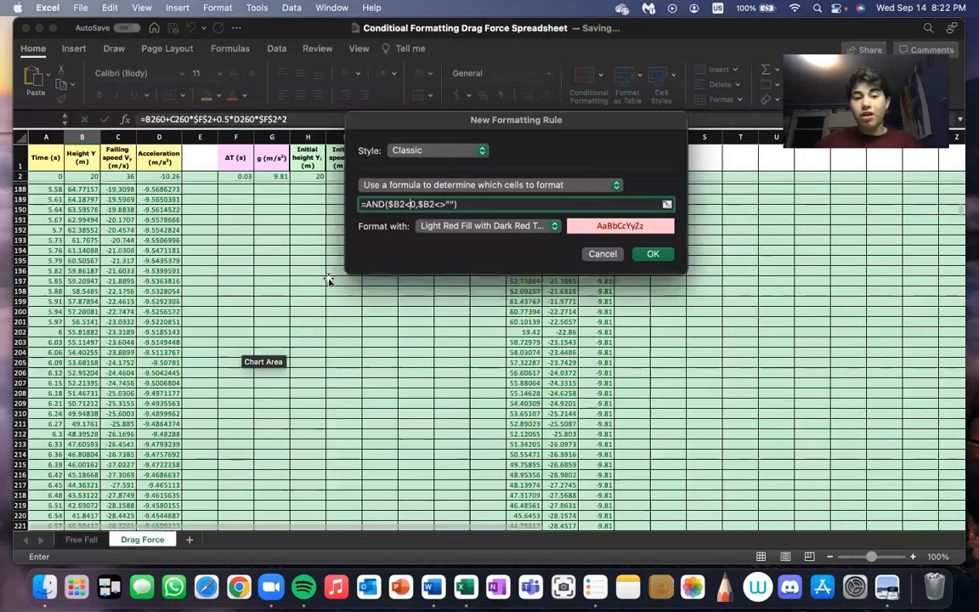
pyautogui.scroll(-2, 329, 280)
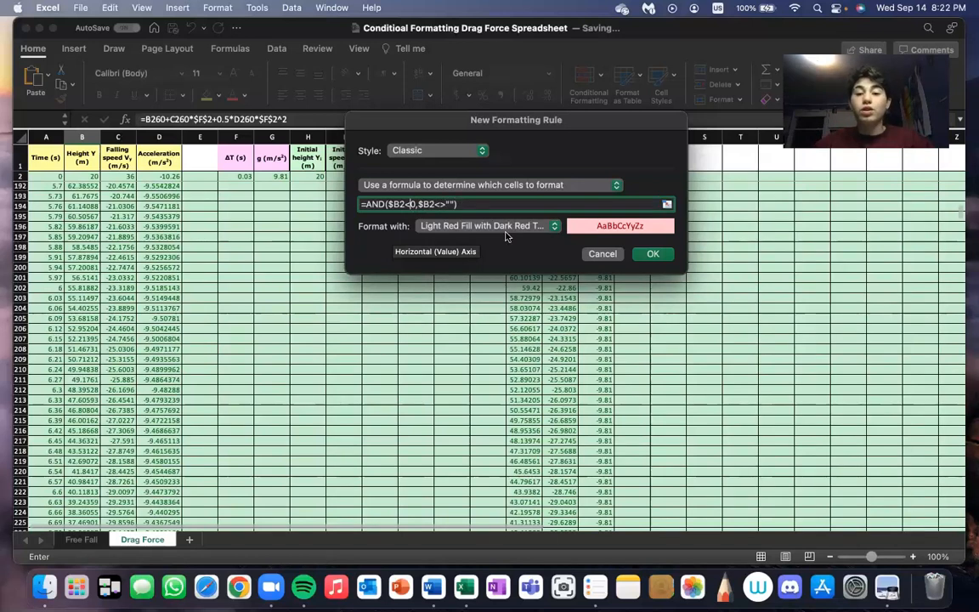
pyautogui.click(651, 254)
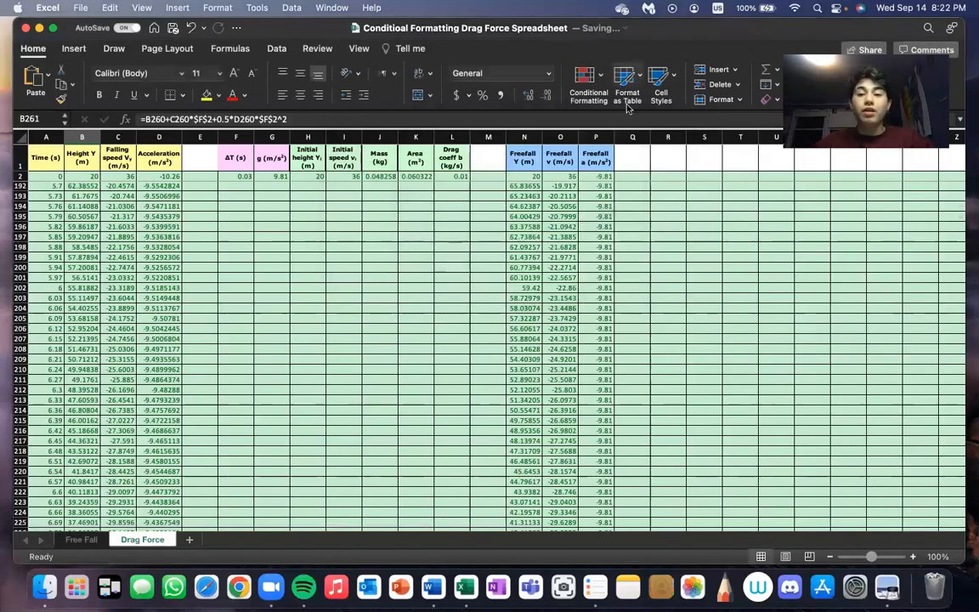
# Open the rule manager and move the red rule below the green rule
pyautogui.click(587, 75)
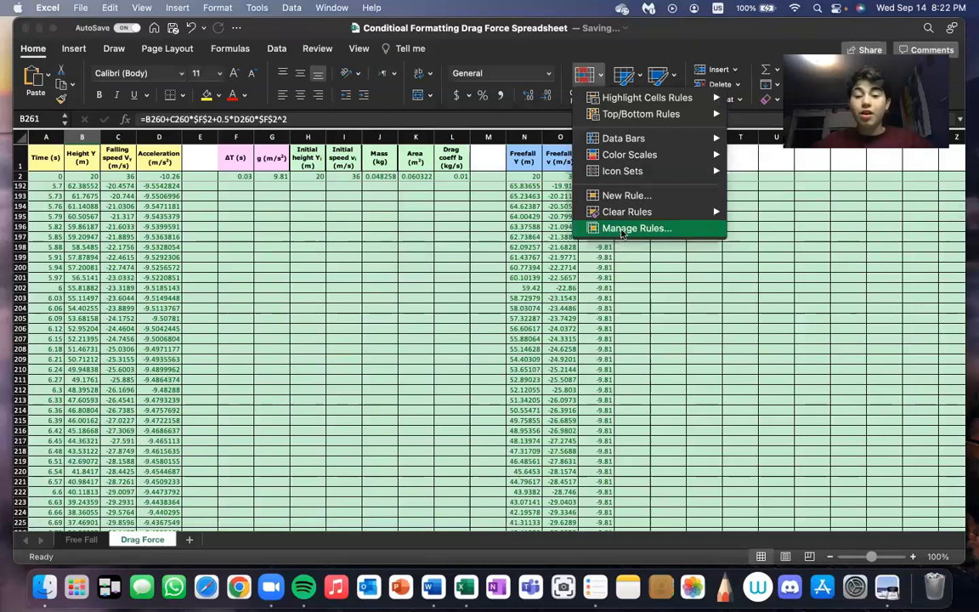
pyautogui.click(614, 228)
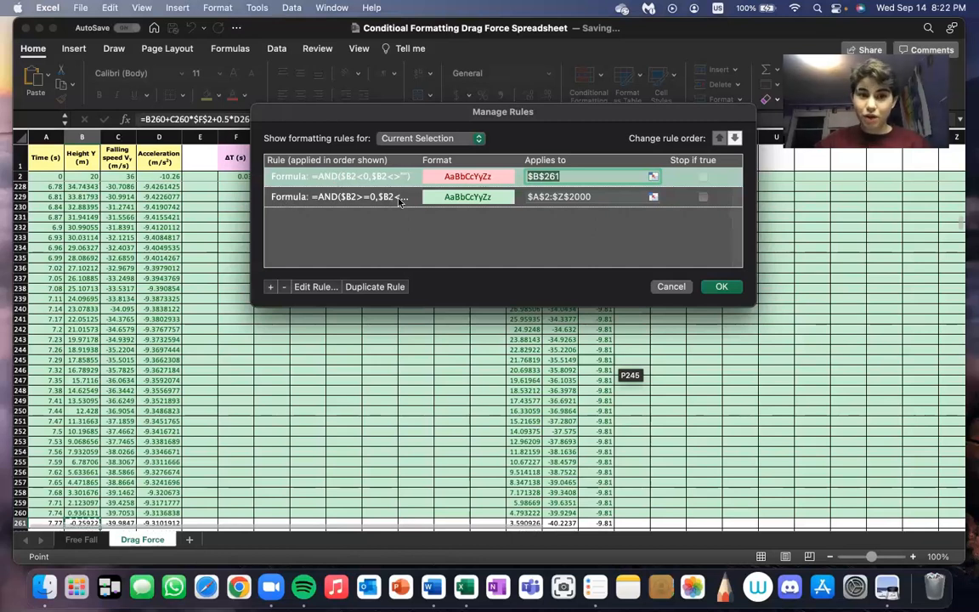
pyautogui.click(568, 196)
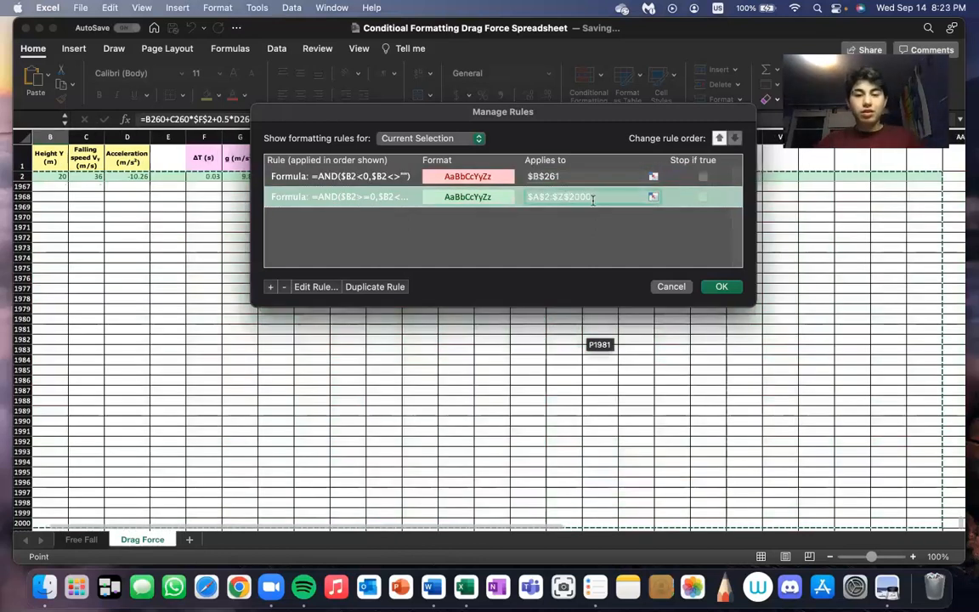
pyautogui.click(556, 177)
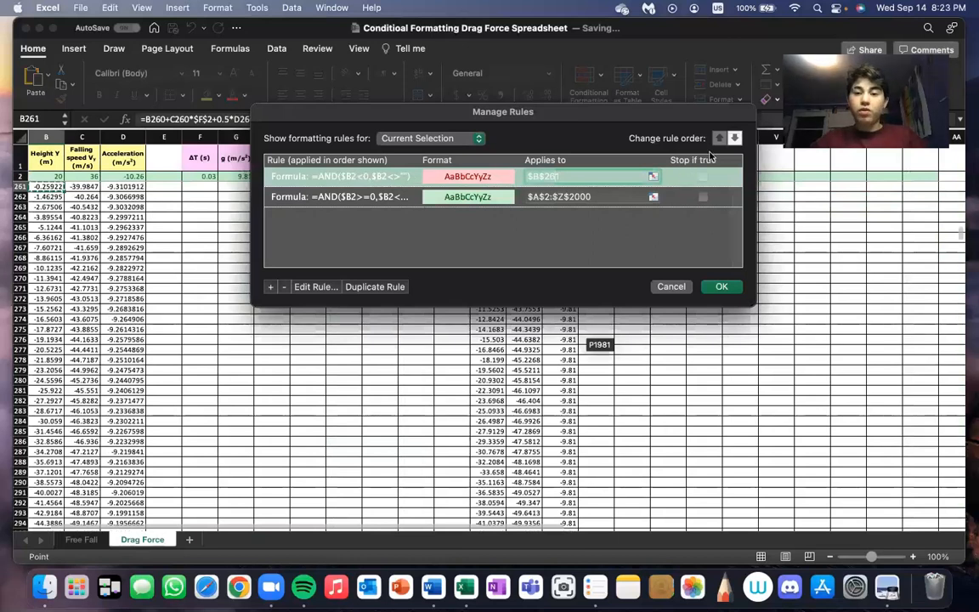
pyautogui.click(735, 138)
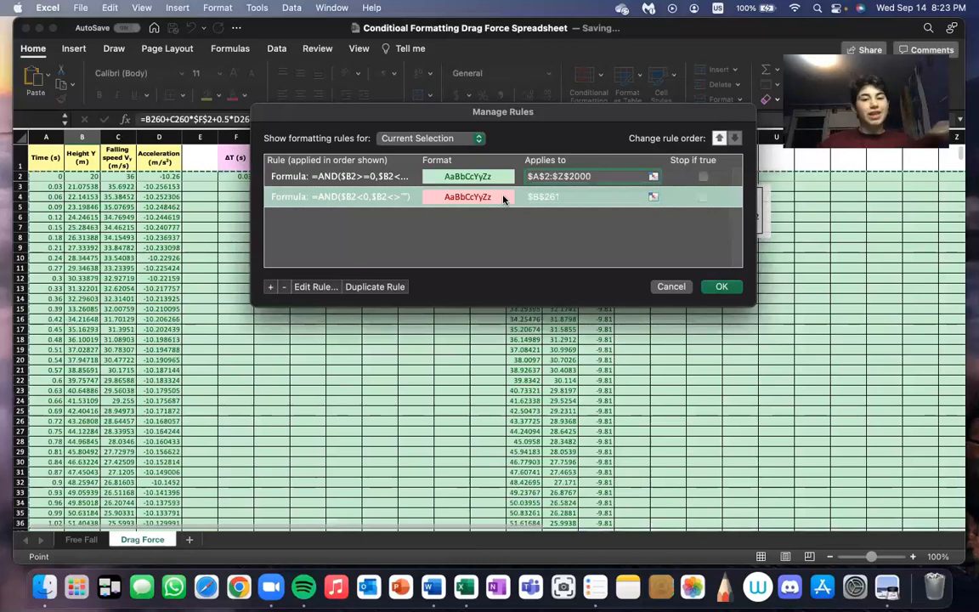
# Set the red rule's applied range to $A$2:$Z$2000 and apply it
pyautogui.click(537, 197)
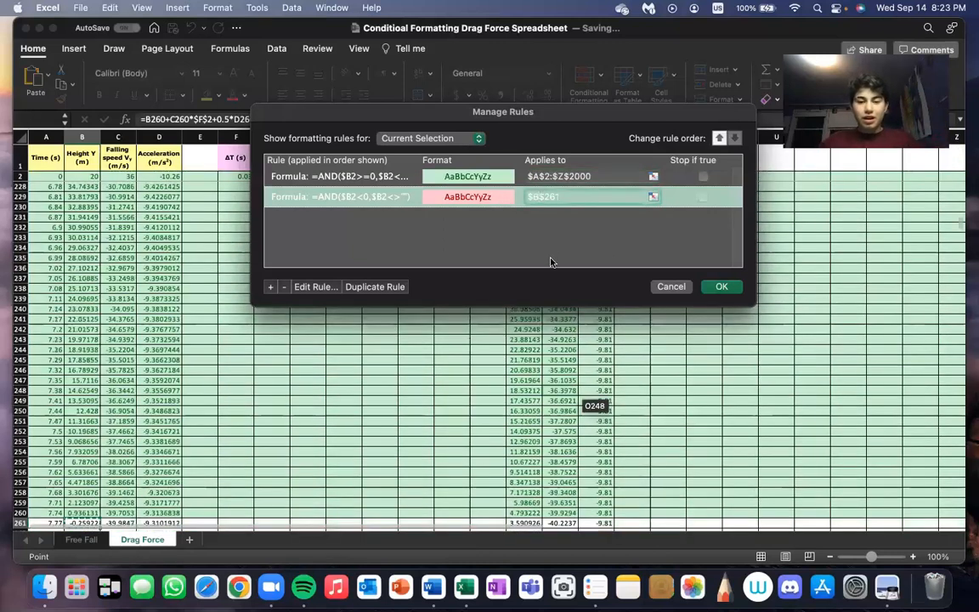
pyautogui.write('a')
pyautogui.press('BackSpace')
pyautogui.press('BackSpace')
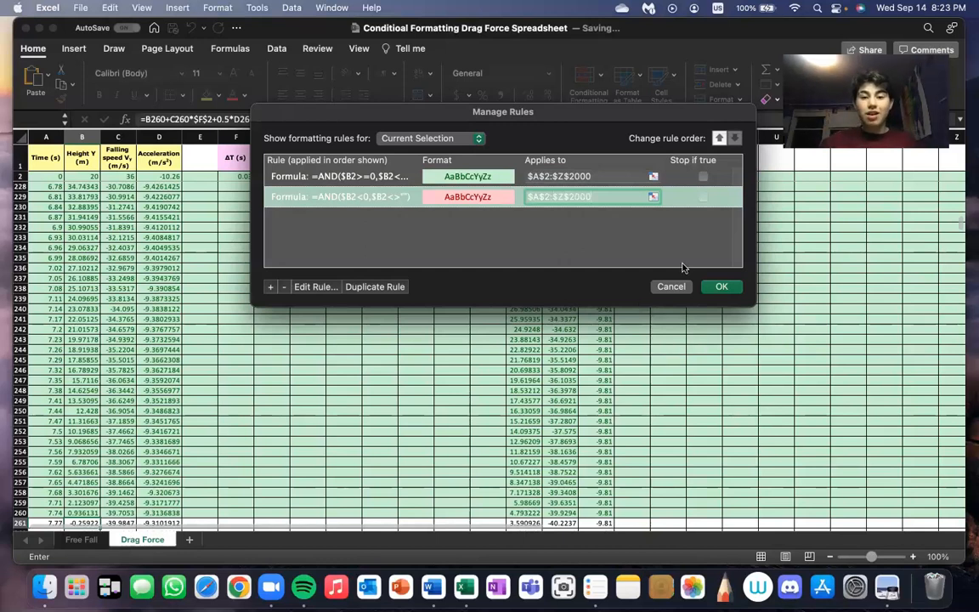
pyautogui.click(721, 288)
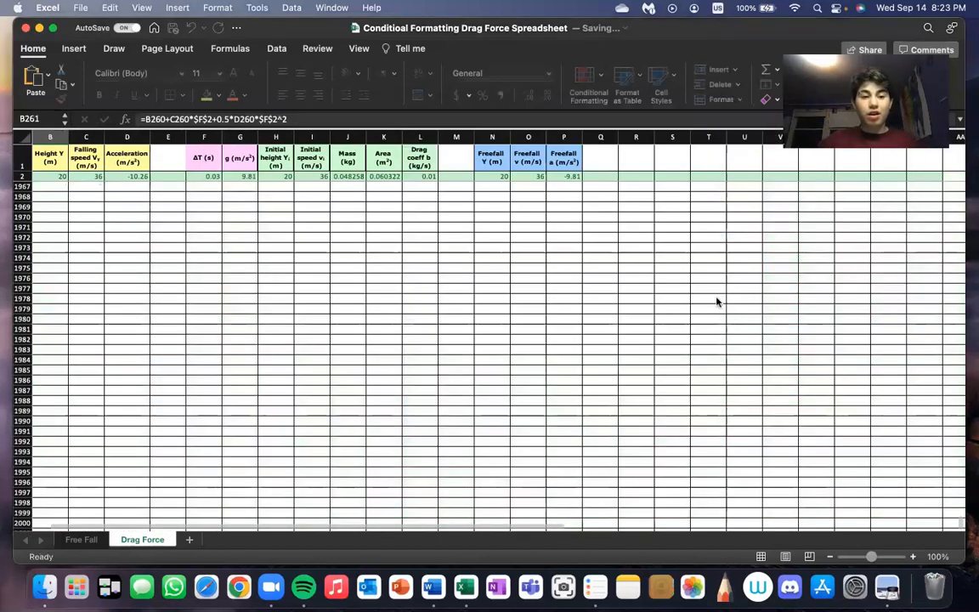
# Examine the red and green row shading from the end of the data up to the height's zero crossing
pyautogui.scroll(-15, 715, 304)
pyautogui.scroll(20, 715, 303)
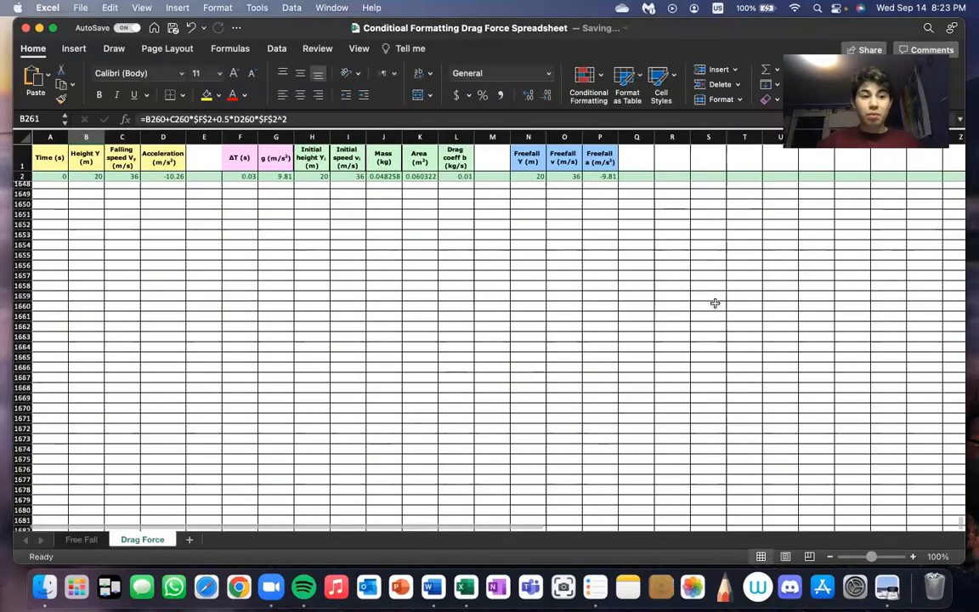
pyautogui.scroll(5, 715, 303)
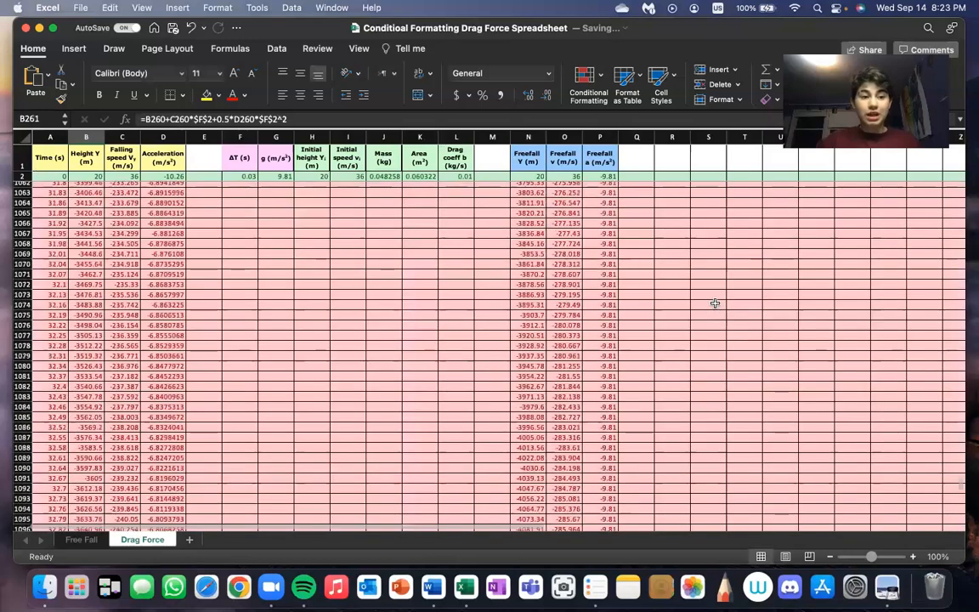
pyautogui.scroll(10, 715, 303)
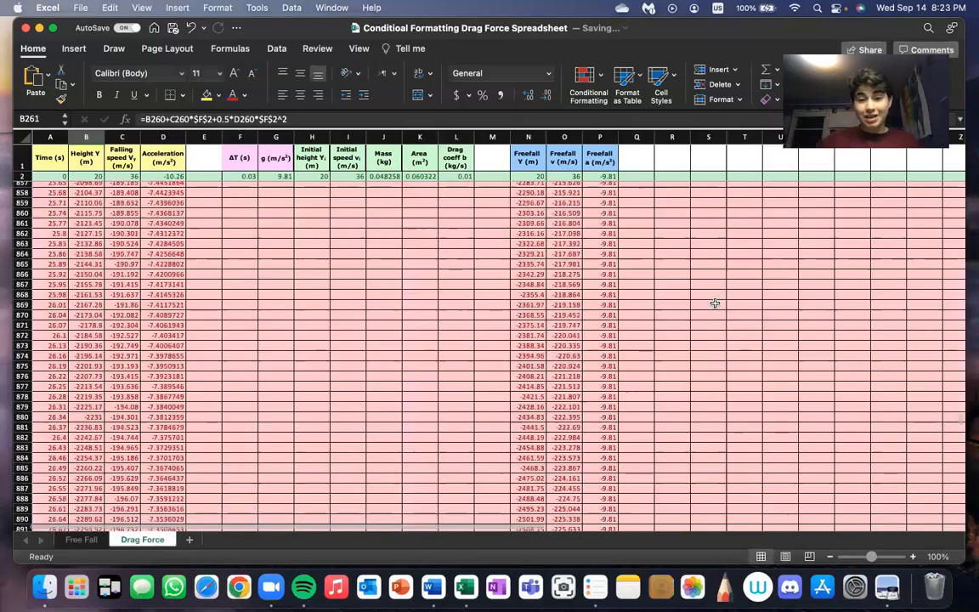
pyautogui.scroll(5, 715, 304)
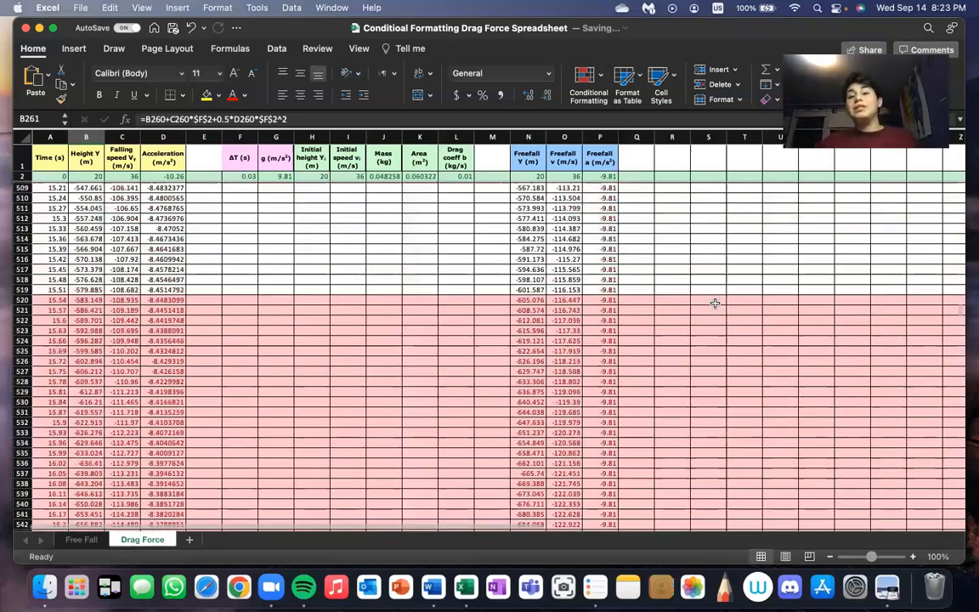
pyautogui.scroll(6, 715, 303)
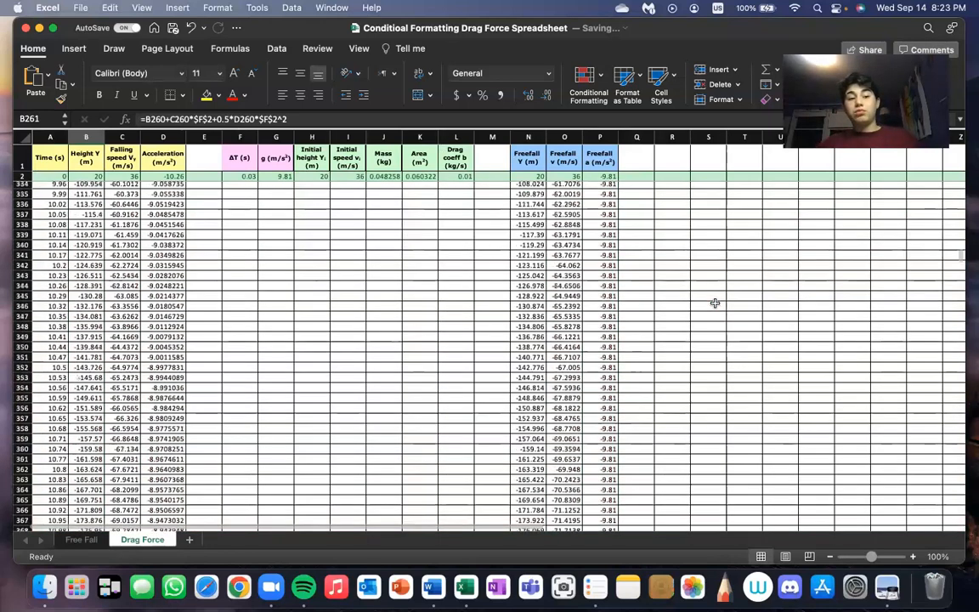
pyautogui.scroll(5, 715, 304)
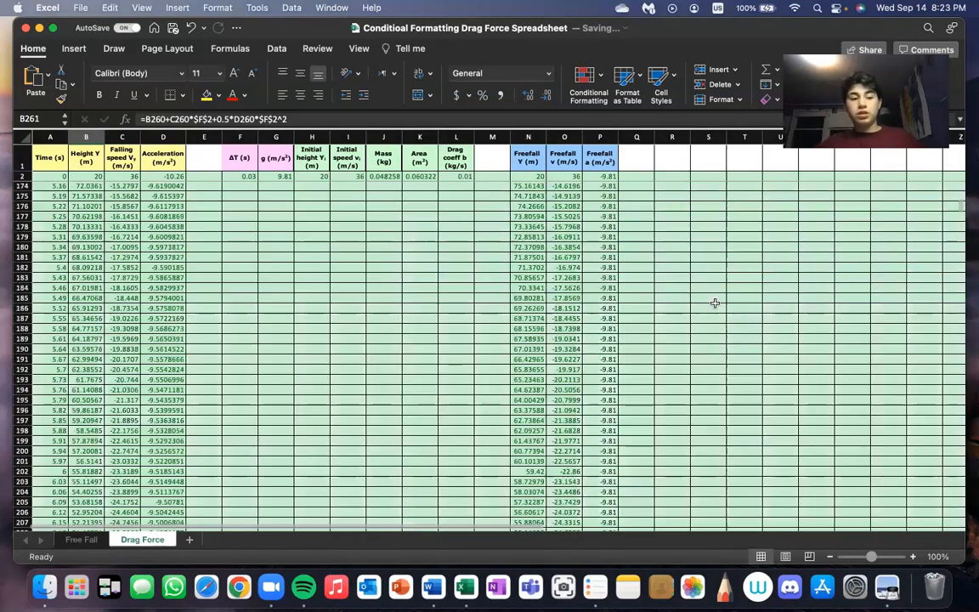
pyautogui.scroll(-3, 715, 304)
pyautogui.scroll(-4, 594, 474)
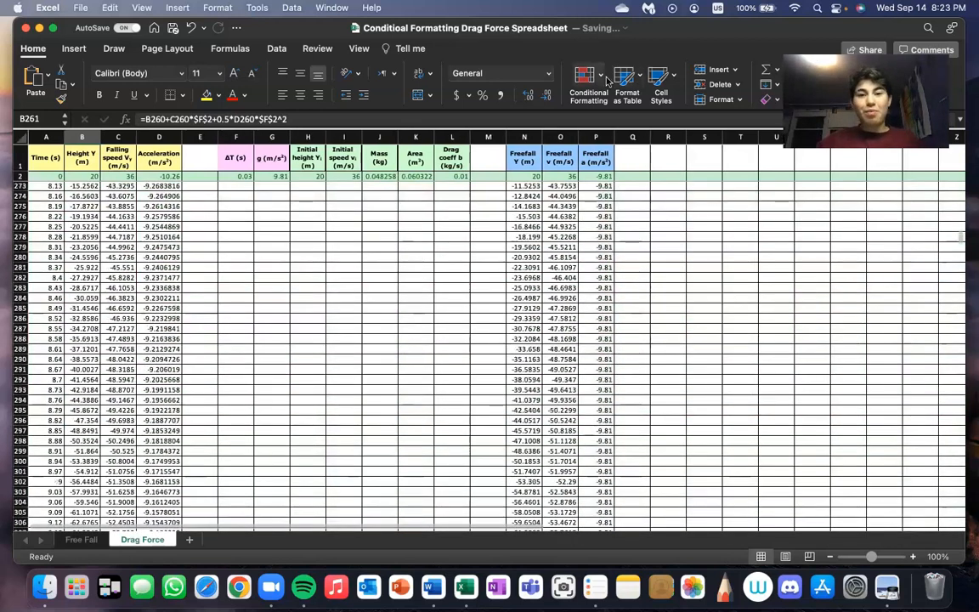
# Open the red conditional formatting rule for editing and correct the first cell reference in its formula to $B2
pyautogui.click(605, 78)
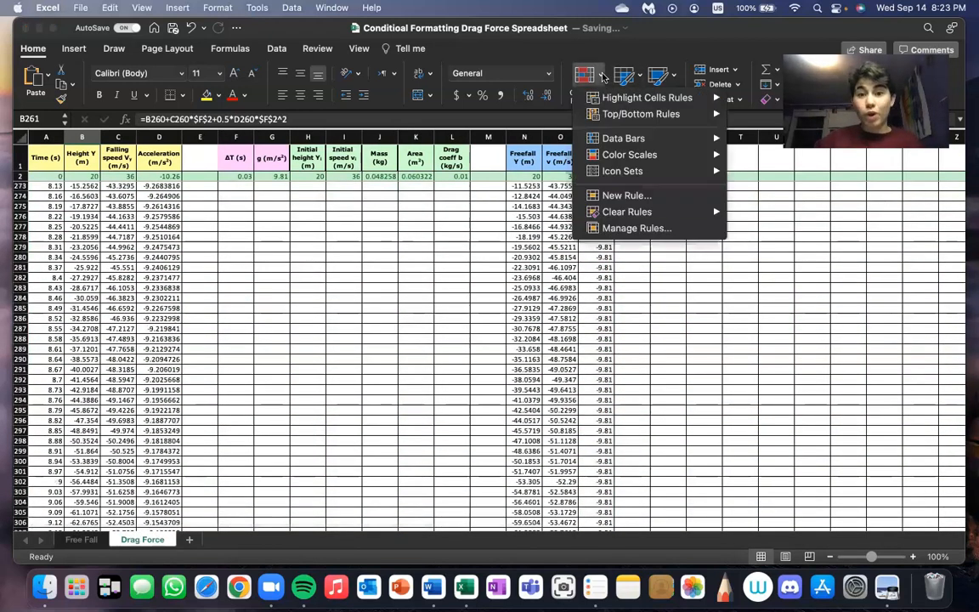
pyautogui.click(610, 229)
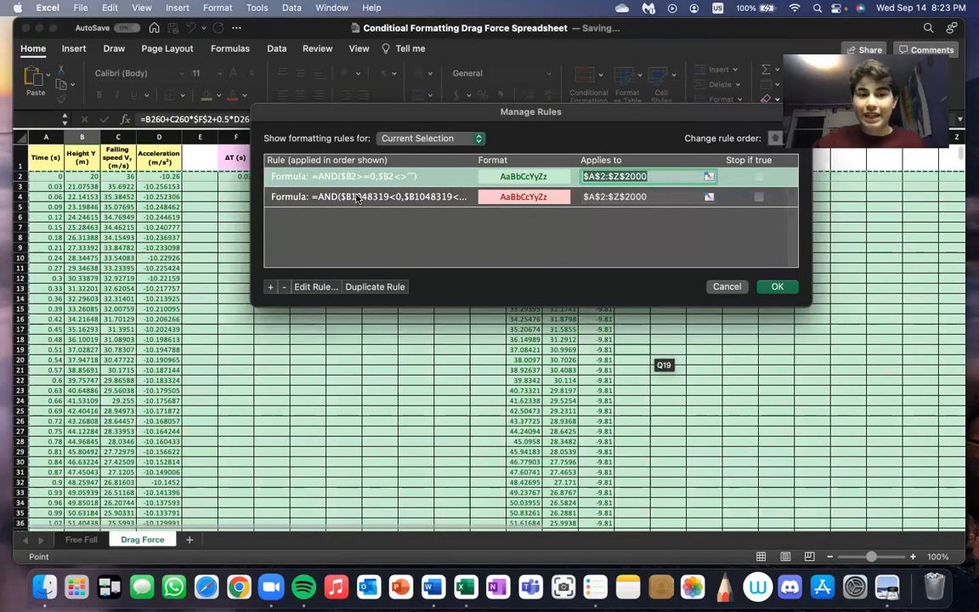
pyautogui.doubleClick(357, 198)
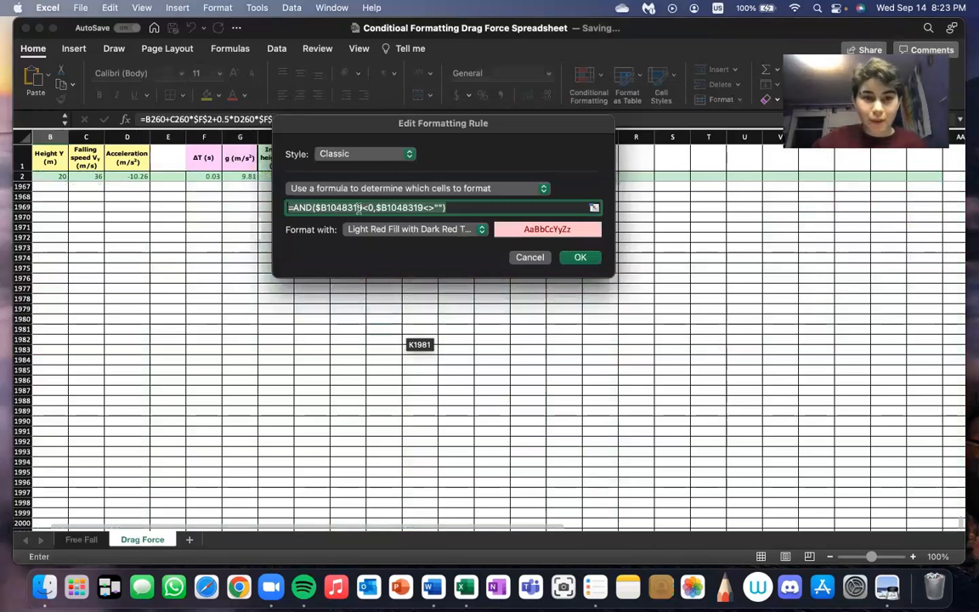
pyautogui.click(359, 208)
pyautogui.press('BackSpace')
pyautogui.press('BackSpace')
pyautogui.press('BackSpace')
pyautogui.press('BackSpace')
pyautogui.press('BackSpace')
pyautogui.press('BackSpace')
pyautogui.press('BackSpace')
pyautogui.write('2')
# Correct the second reference so the red rule reads =AND($B2<0,$B2<>""), and apply the rules to the sheet
pyautogui.press('BackSpace')
pyautogui.press('BackSpace')
pyautogui.press('BackSpace')
pyautogui.press('BackSpace')
pyautogui.press('BackSpace')
pyautogui.press('BackSpace')
pyautogui.press('BackSpace')
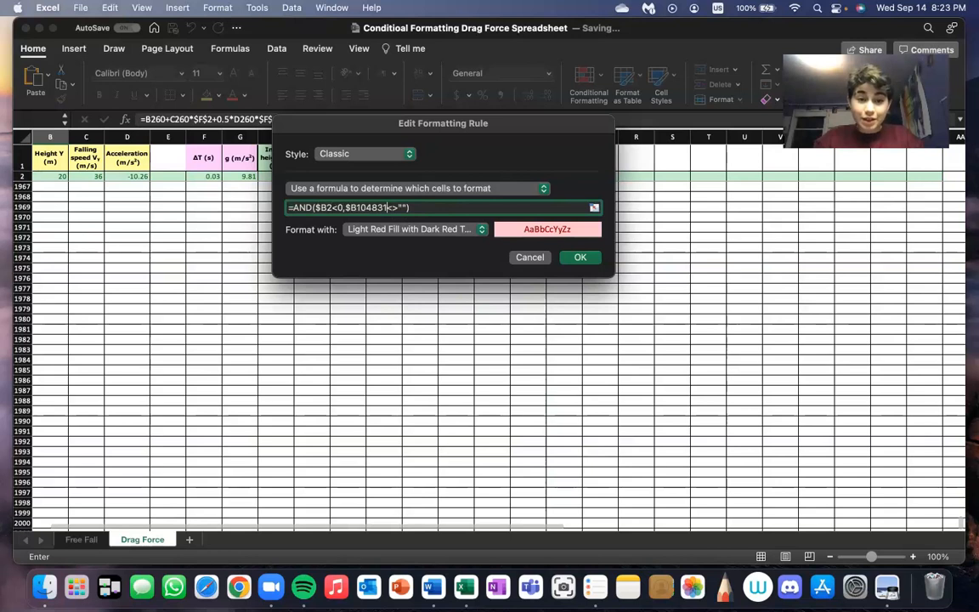
pyautogui.write('2')
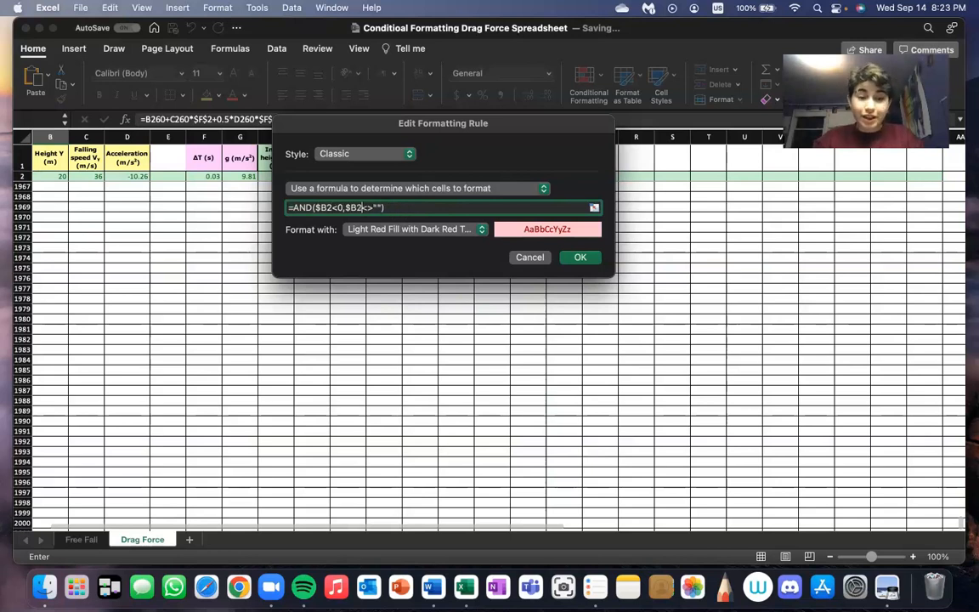
pyautogui.click(585, 260)
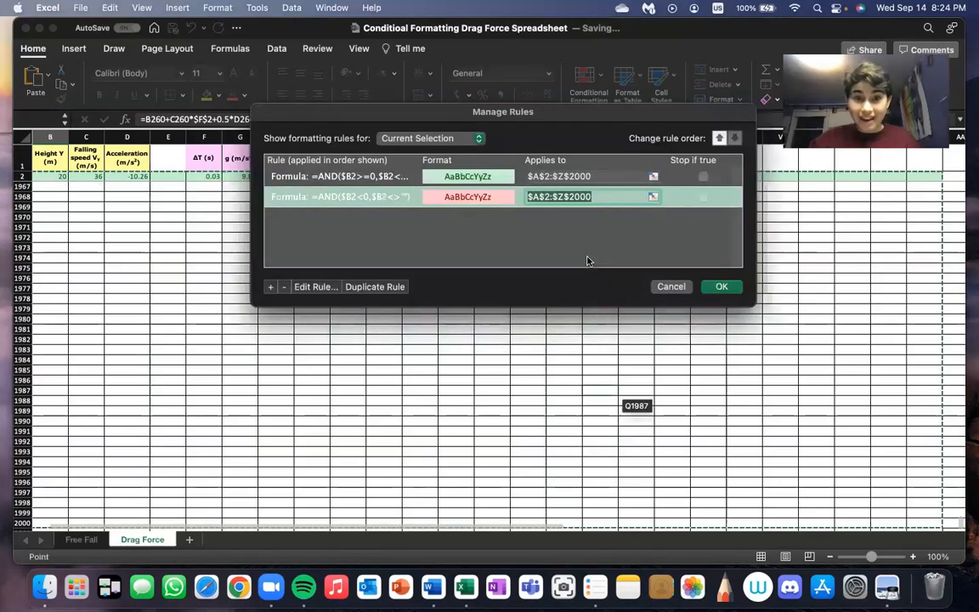
pyautogui.click(721, 287)
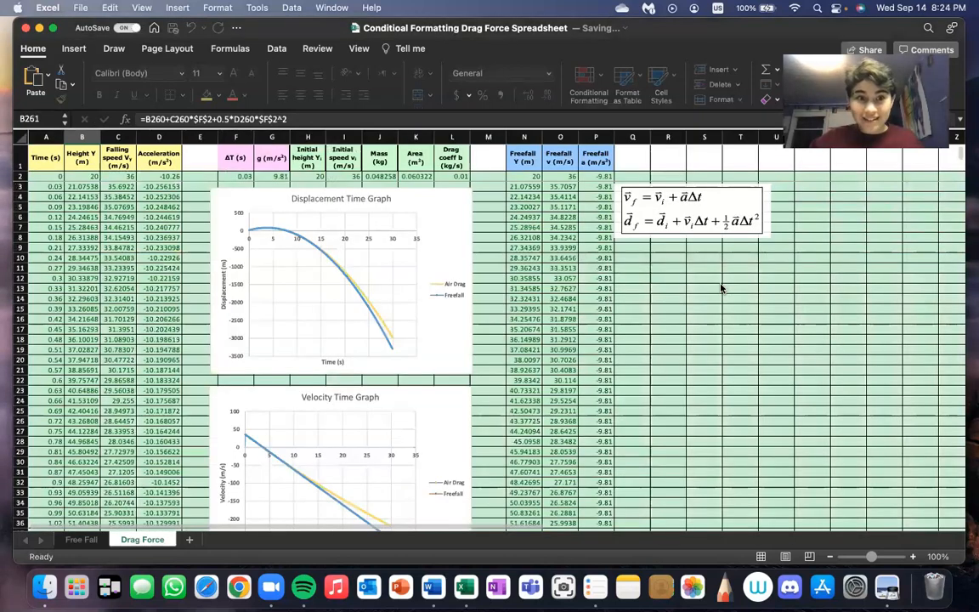
# Examine the row shading from the start of the data down through the negative heights
pyautogui.scroll(-10, 721, 289)
pyautogui.scroll(-20, 721, 289)
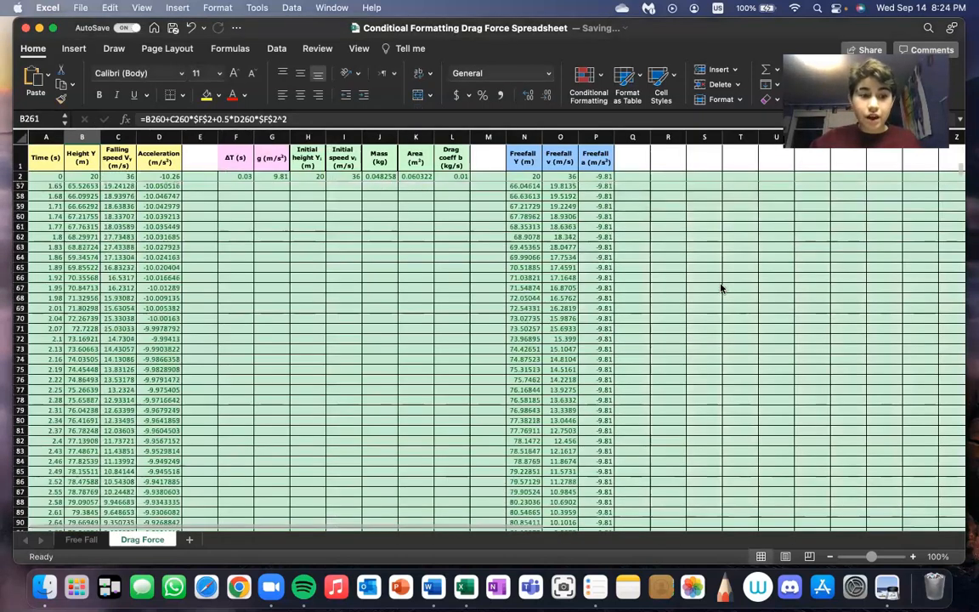
pyautogui.scroll(-20, 721, 290)
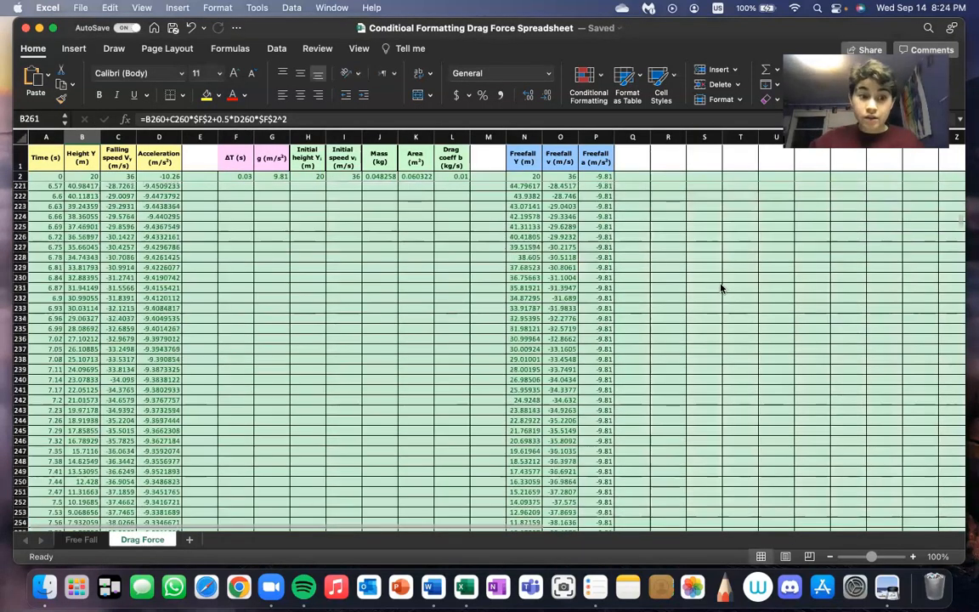
pyautogui.scroll(-13, 721, 289)
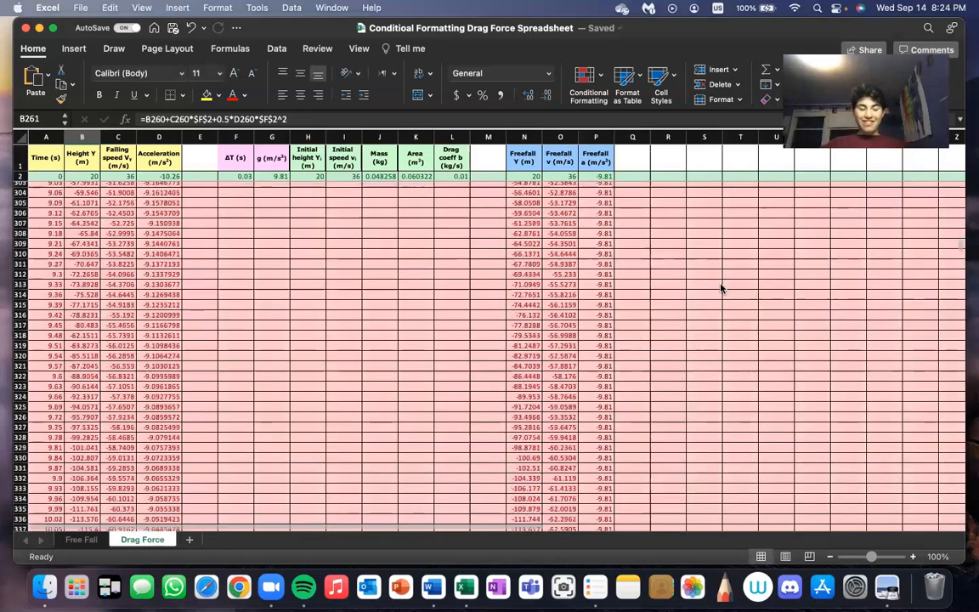
pyautogui.scroll(20, 721, 289)
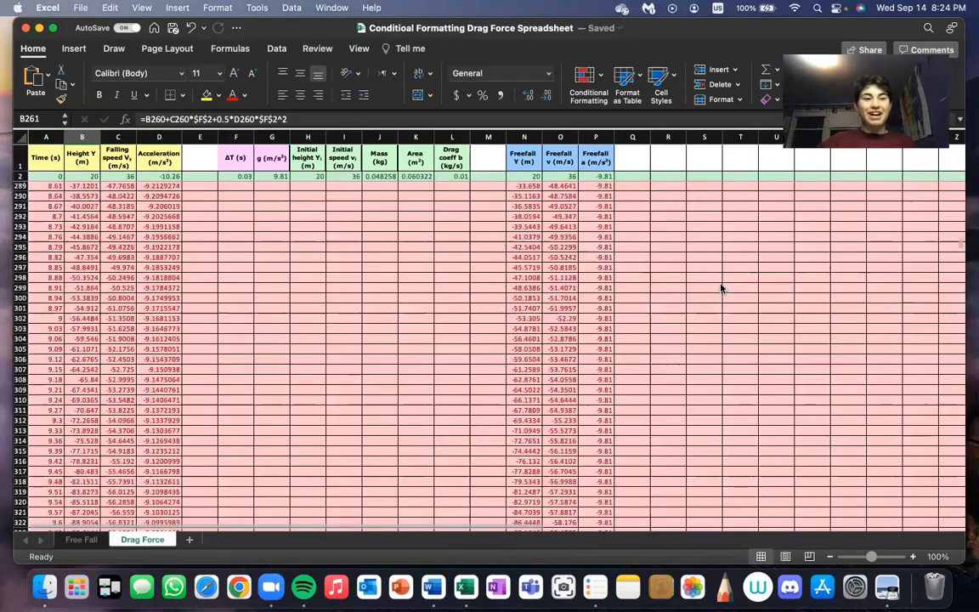
pyautogui.scroll(20, 721, 290)
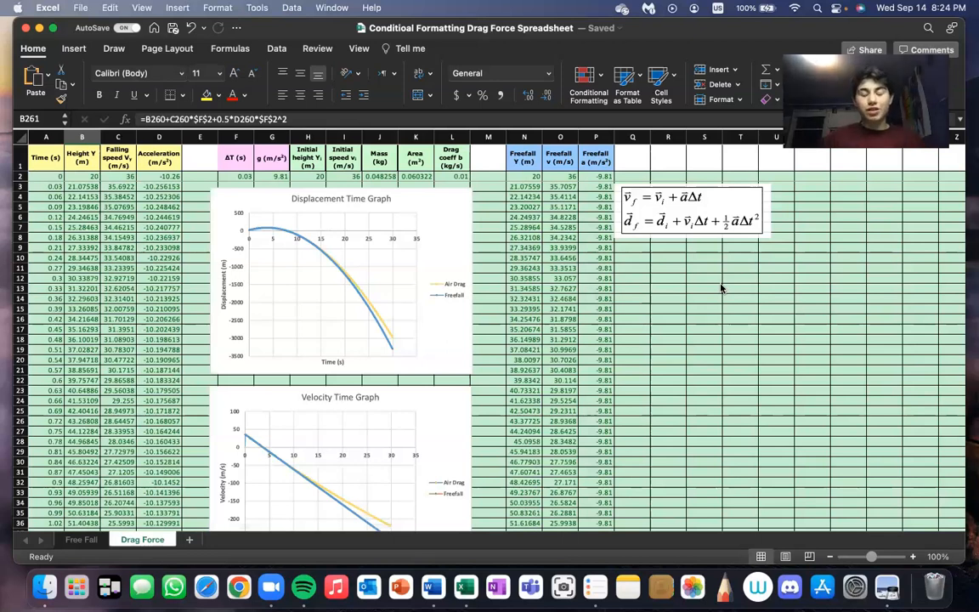
# Open the green rule from the rule manager to review its formula
pyautogui.click(585, 79)
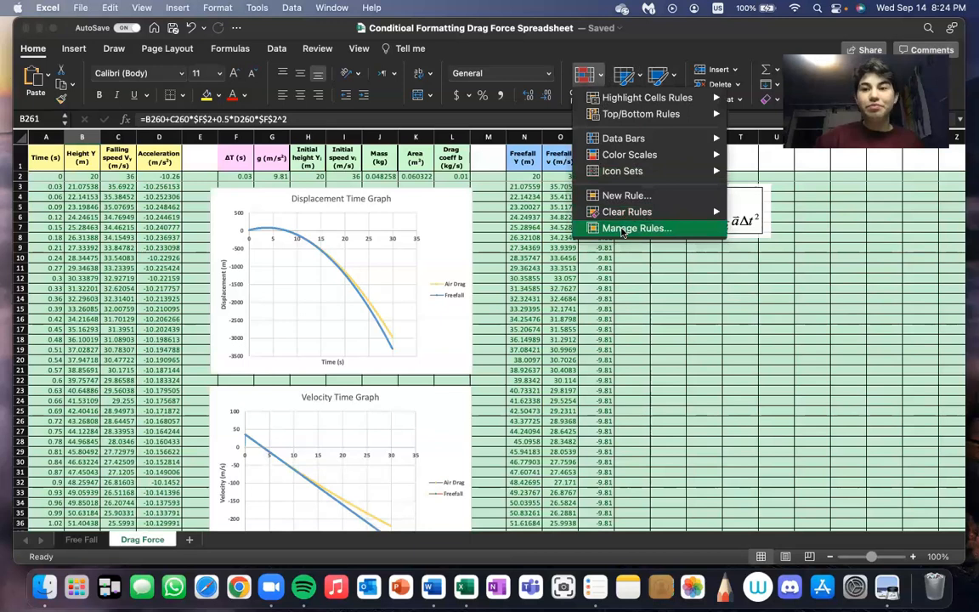
pyautogui.click(629, 228)
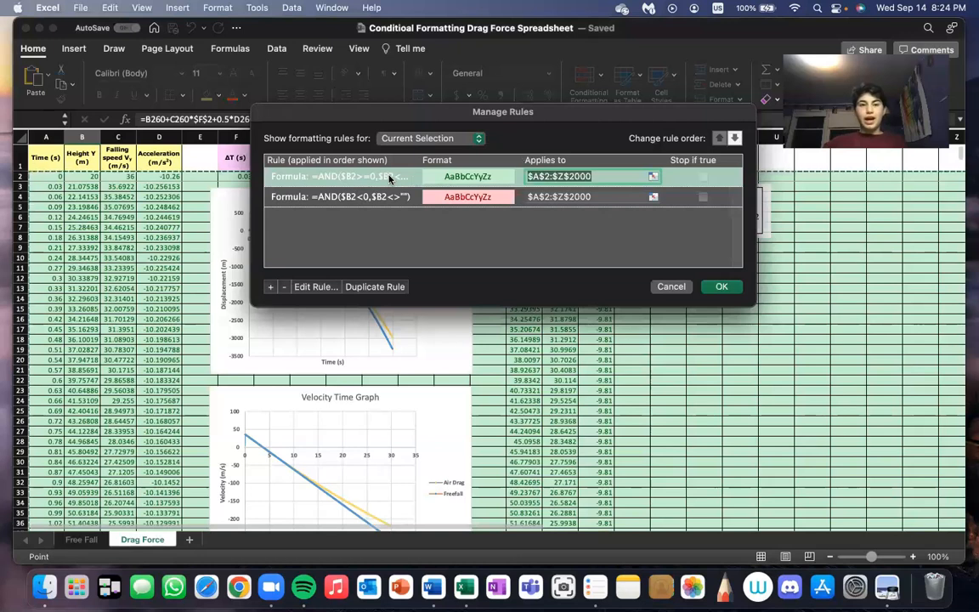
pyautogui.doubleClick(391, 177)
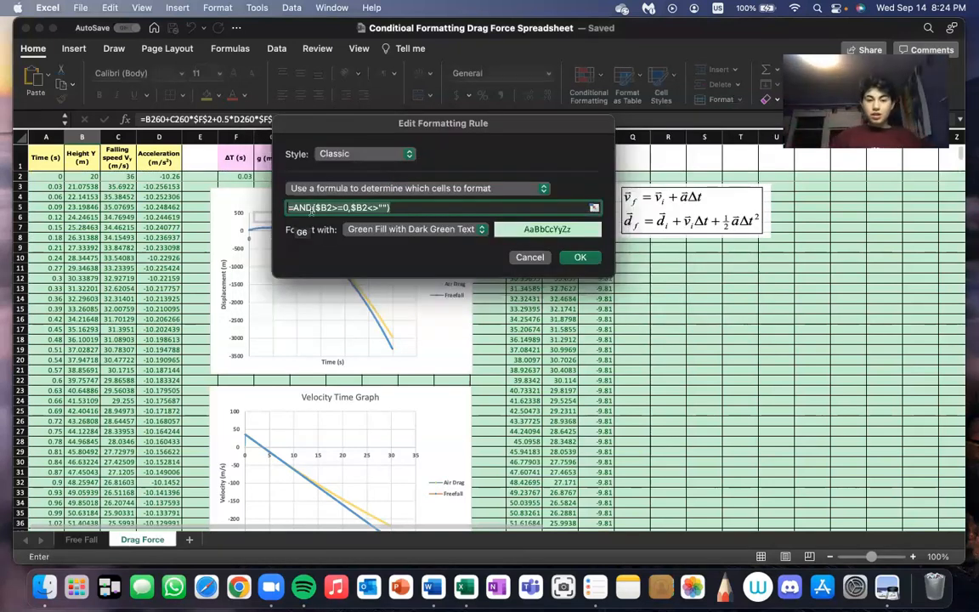
pyautogui.click(290, 209)
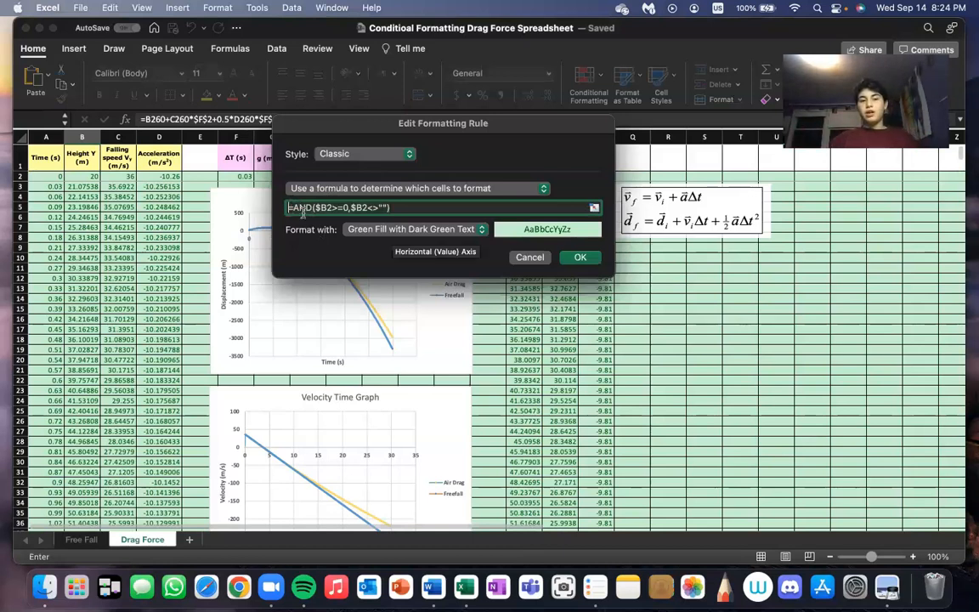
pyautogui.click(312, 206)
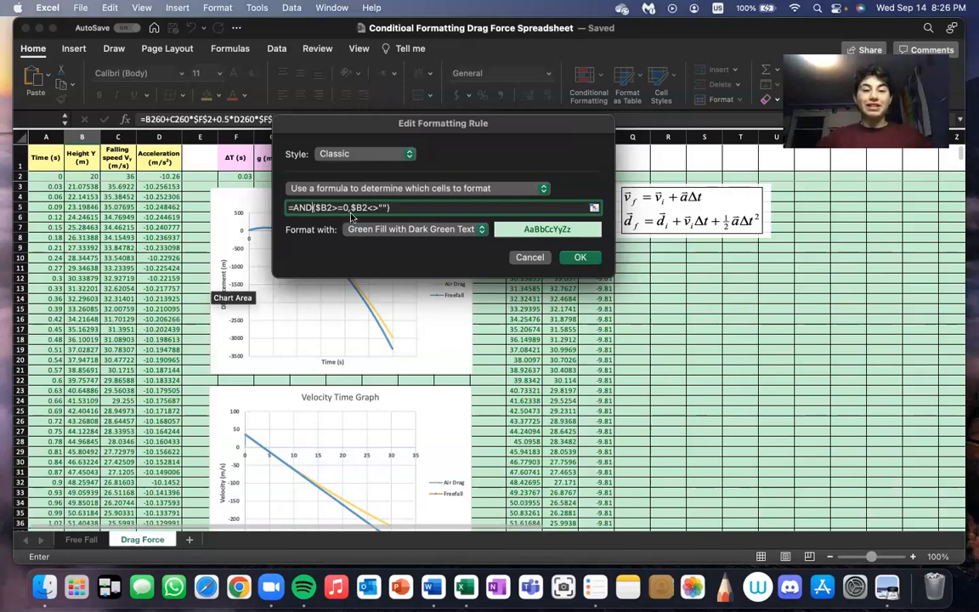
# Try splitting the green rule's comparison into two conditions, making the formula =AND($B2>0,$B2=0,$B2<>"")
pyautogui.click(343, 207)
pyautogui.press('BackSpace')
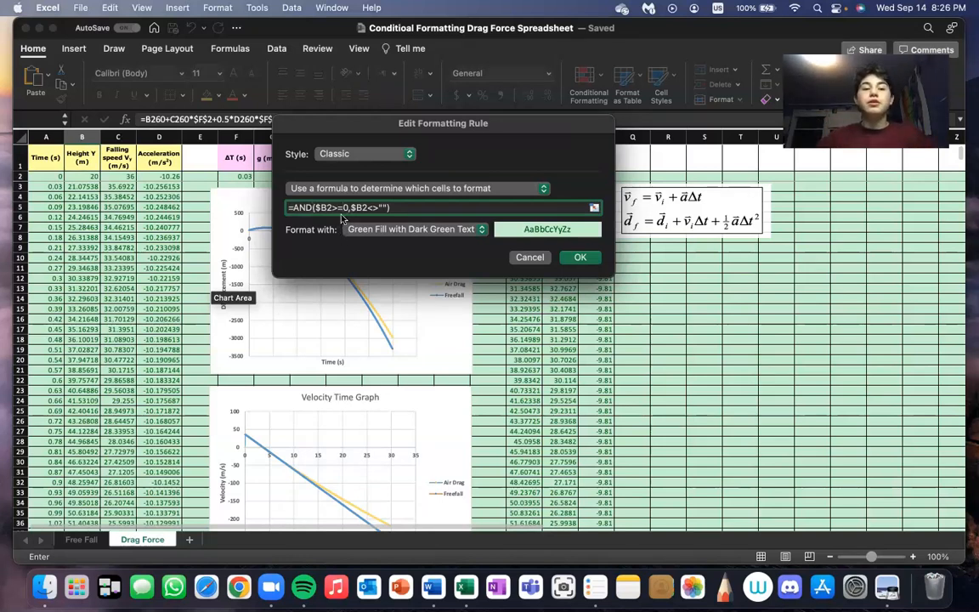
pyautogui.scroll(-15, 340, 331)
pyautogui.write('$C')
pyautogui.press('BackSpace')
pyautogui.press('BackSpace')
pyautogui.press('BackSpace')
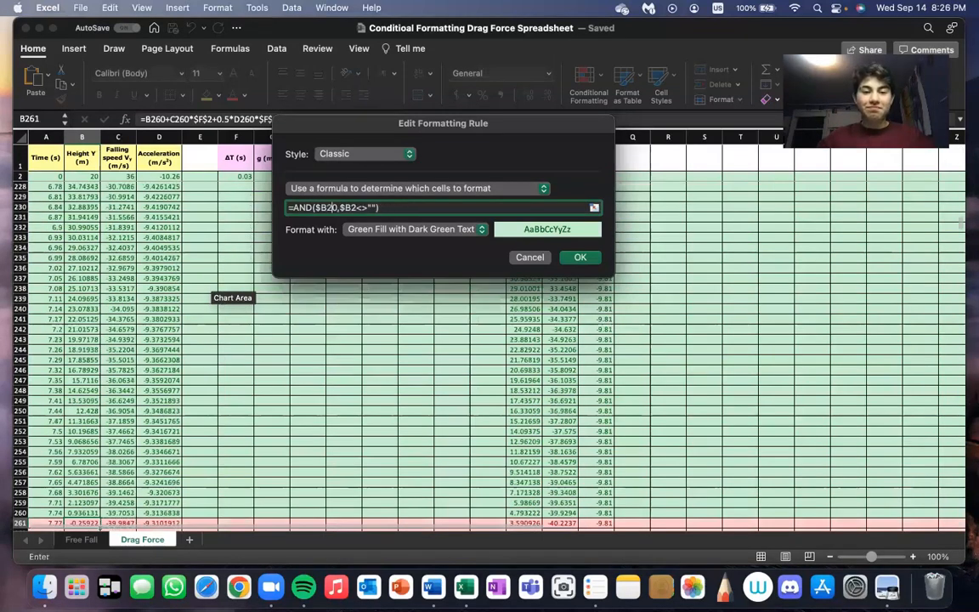
pyautogui.write('>0,')
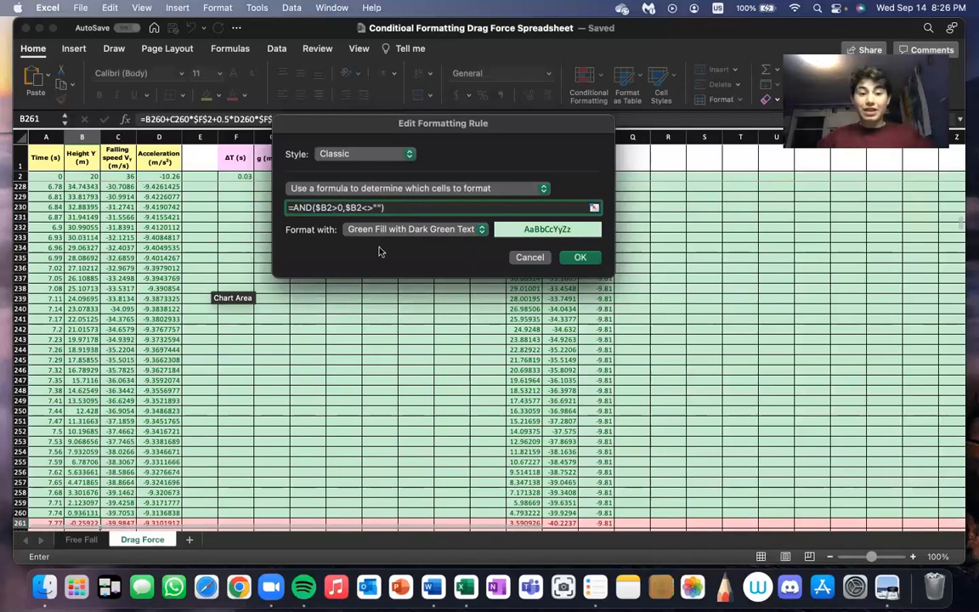
pyautogui.write('$')
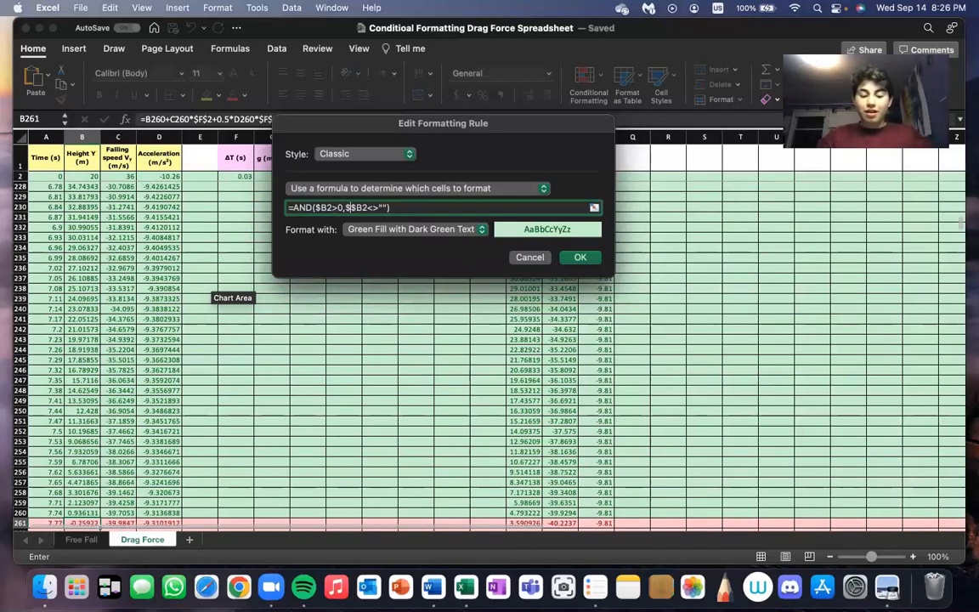
pyautogui.write('B')
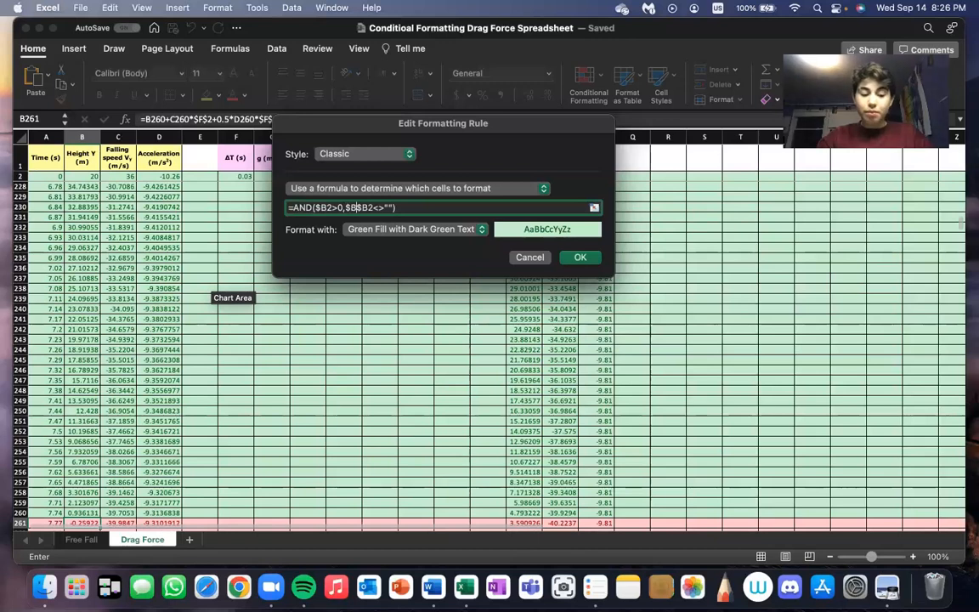
pyautogui.write('2')
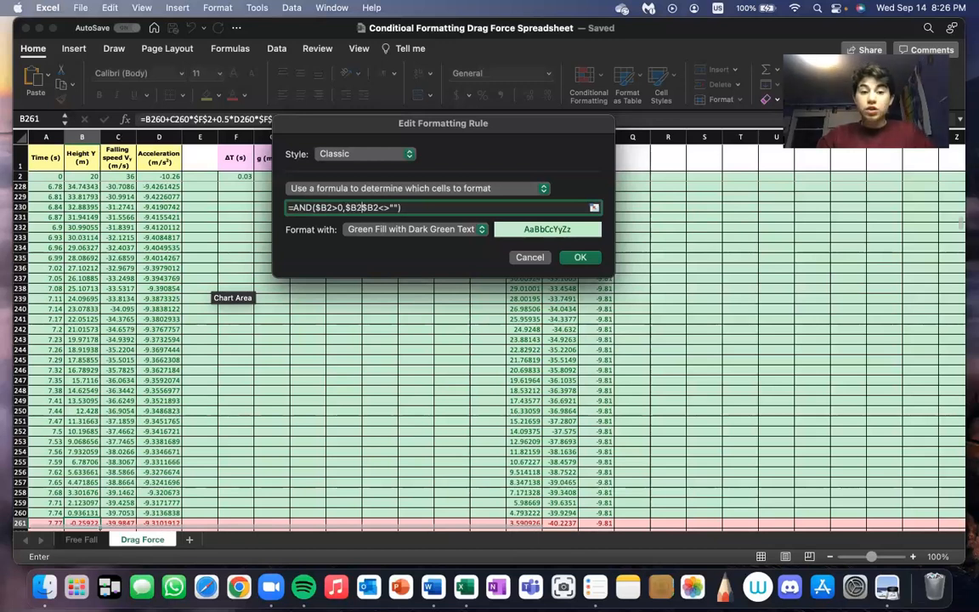
pyautogui.write('+')
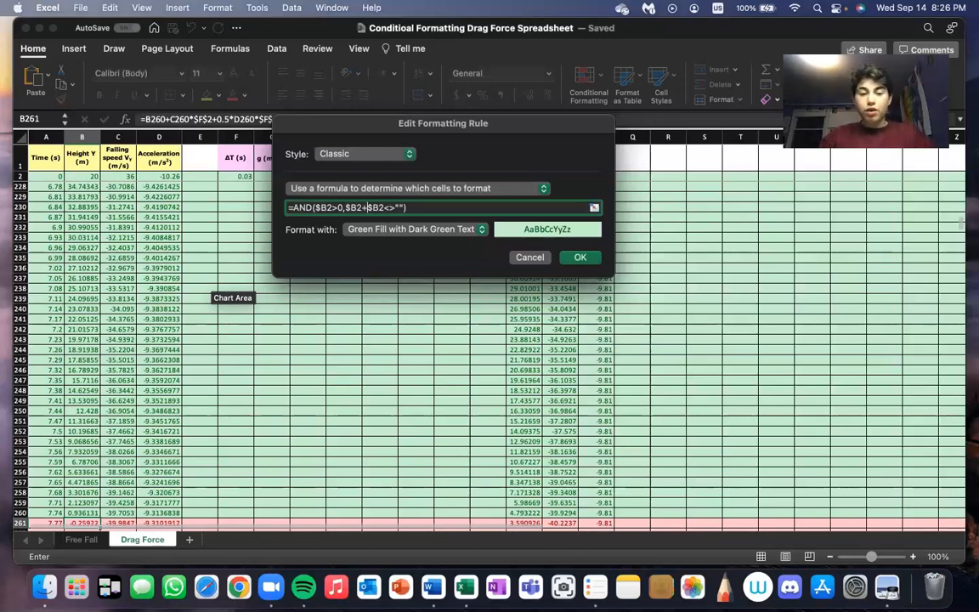
pyautogui.press('BackSpace')
pyautogui.write('=0,')
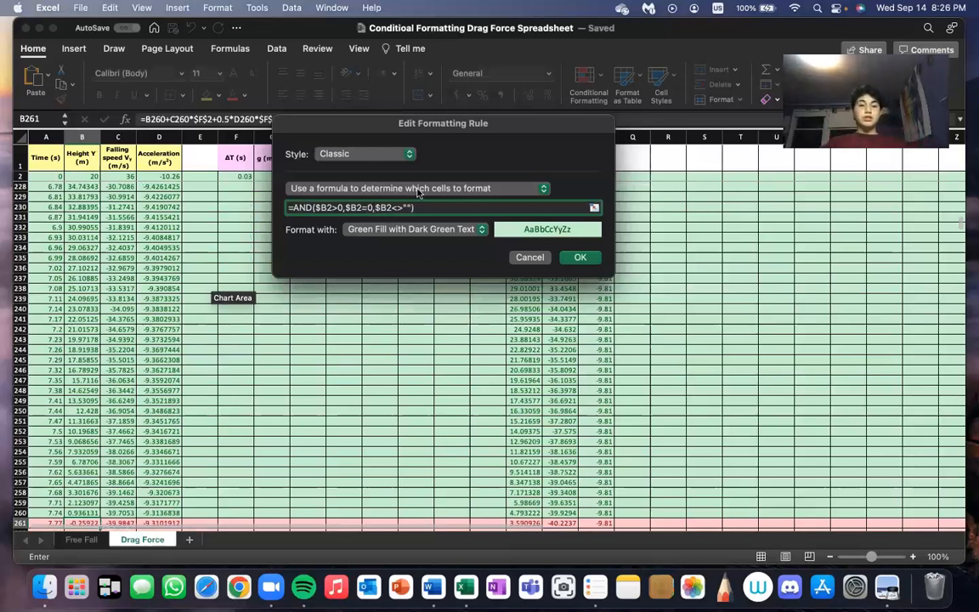
# Remove the separate equals-zero condition and restore the green rule's formula to =AND($B2>=0,$B2<>"")
pyautogui.press('BackSpace')
pyautogui.press('BackSpace')
pyautogui.press('BackSpace')
pyautogui.press('BackSpace')
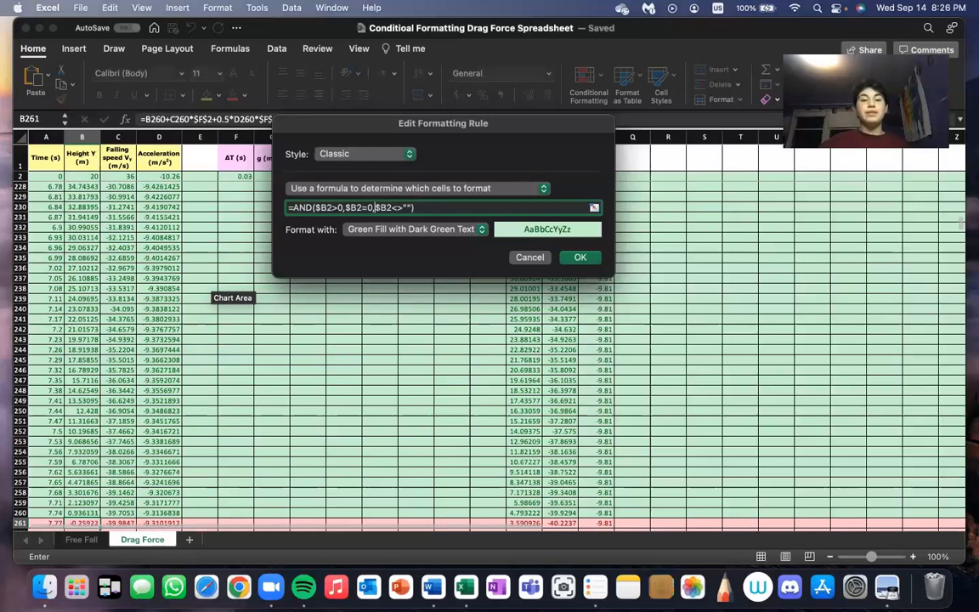
pyautogui.press('BackSpace')
pyautogui.press('BackSpace')
pyautogui.press('BackSpace')
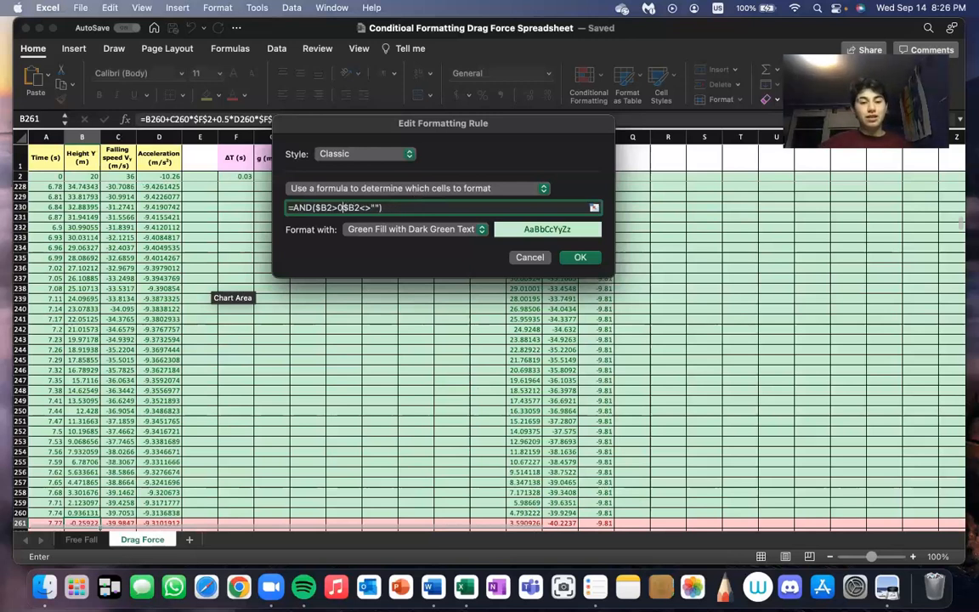
pyautogui.write(',')
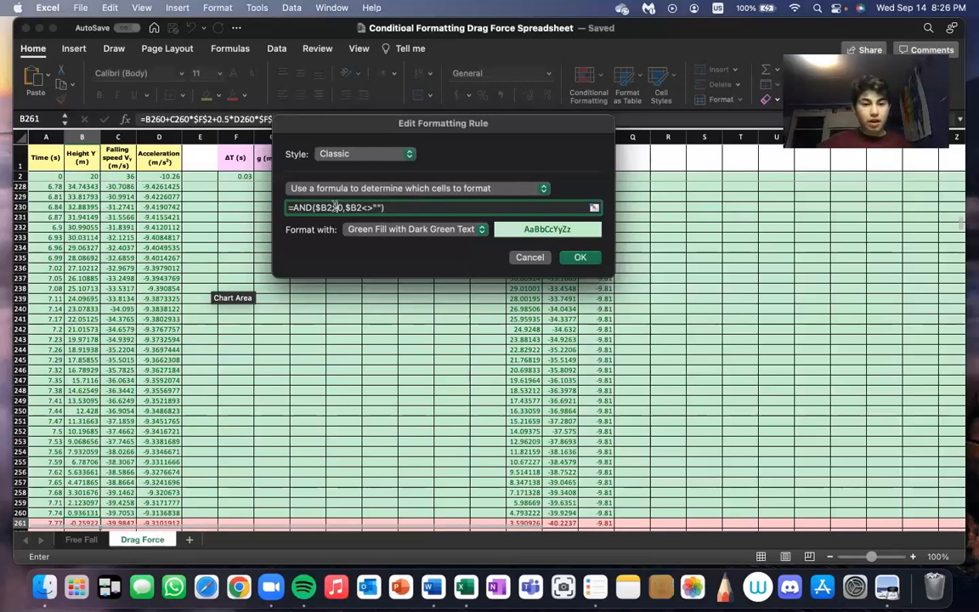
pyautogui.click(336, 207)
pyautogui.write('=')
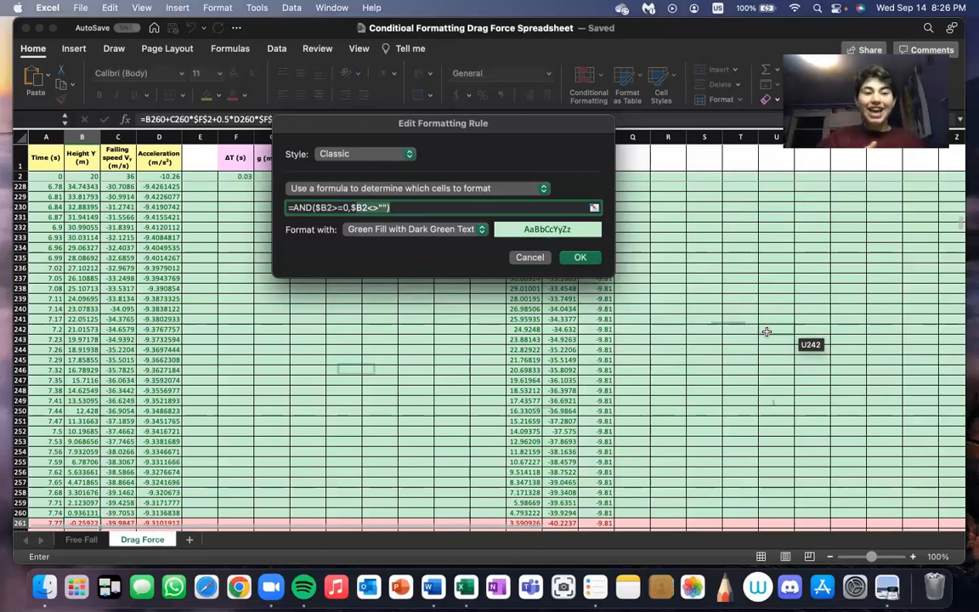
# Examine the shading of the negative-height rows and the blank rows beyond the data against the green rule's non-blank condition
pyautogui.scroll(-20, 76, 489)
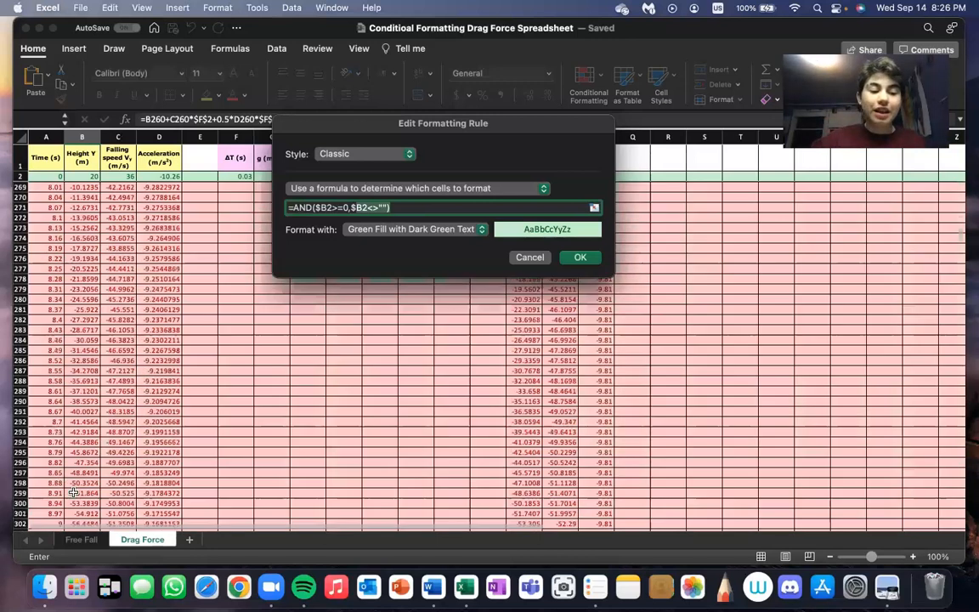
pyautogui.scroll(-20, 74, 491)
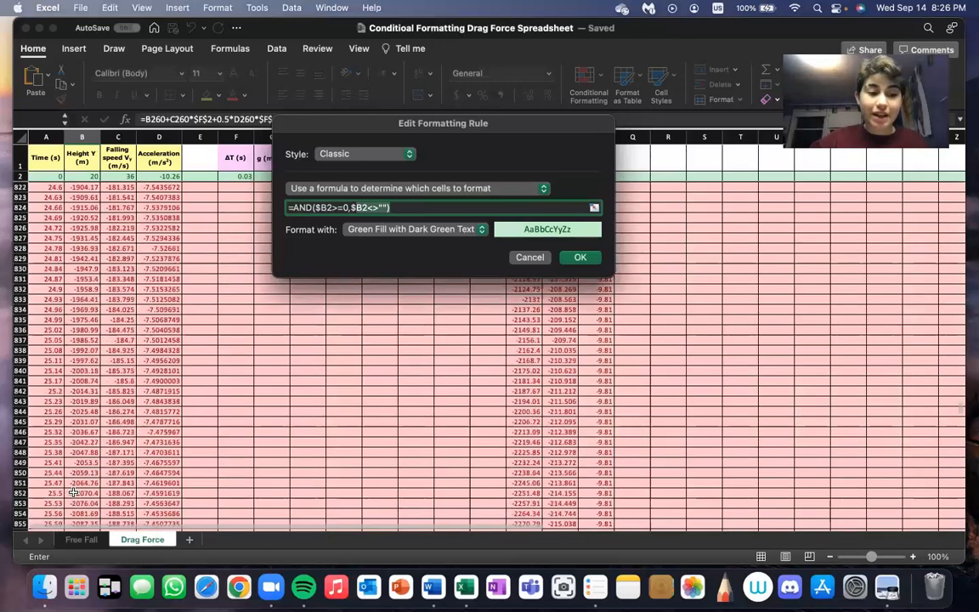
pyautogui.scroll(-20, 73, 492)
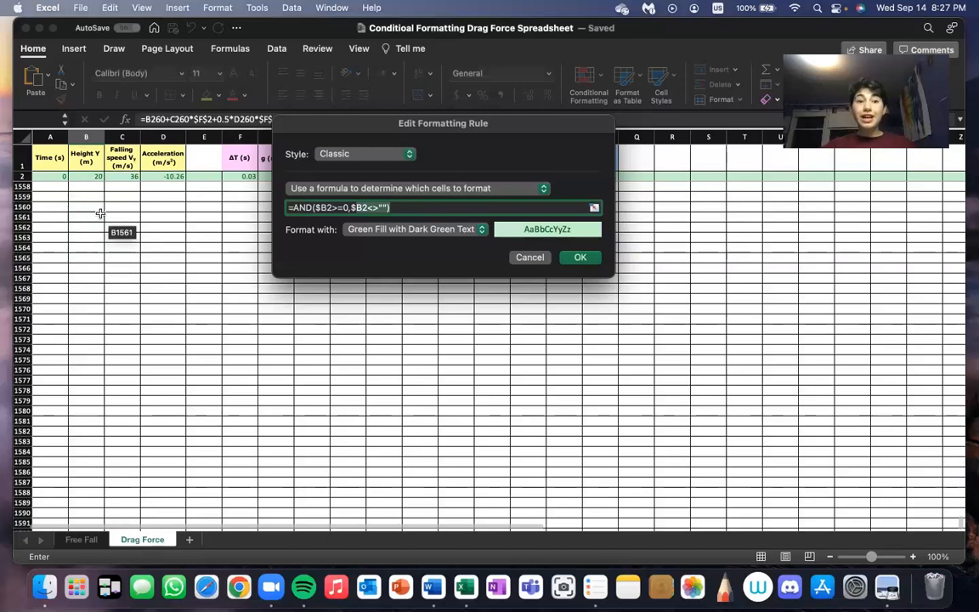
pyautogui.scroll(20, 100, 214)
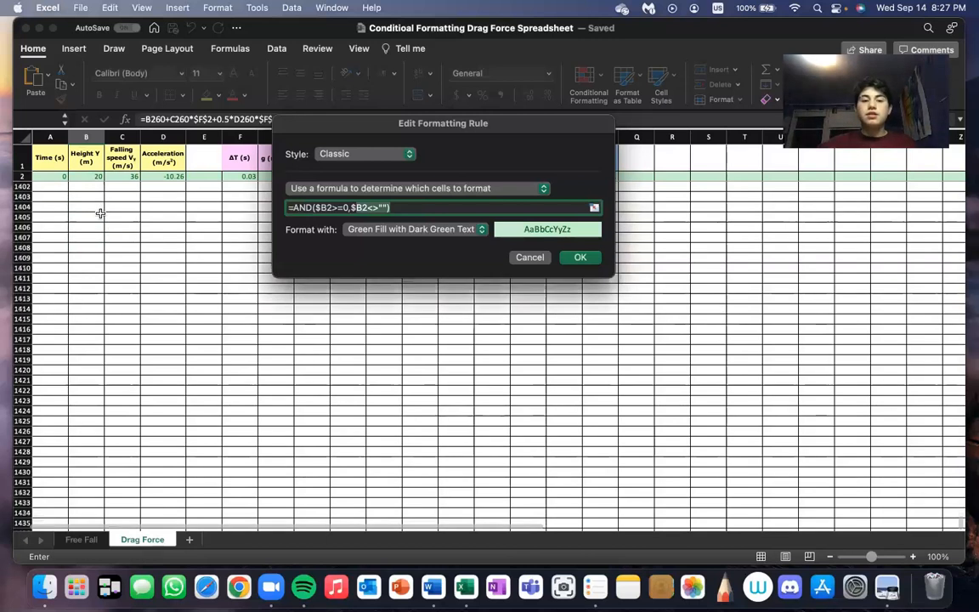
pyautogui.scroll(15, 101, 214)
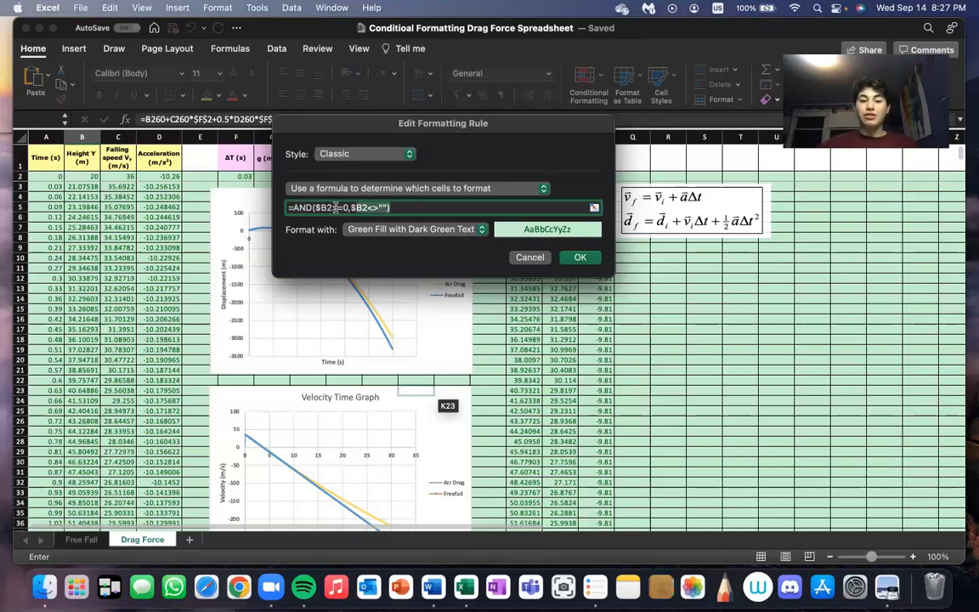
pyautogui.click(346, 207)
pyautogui.write(',')
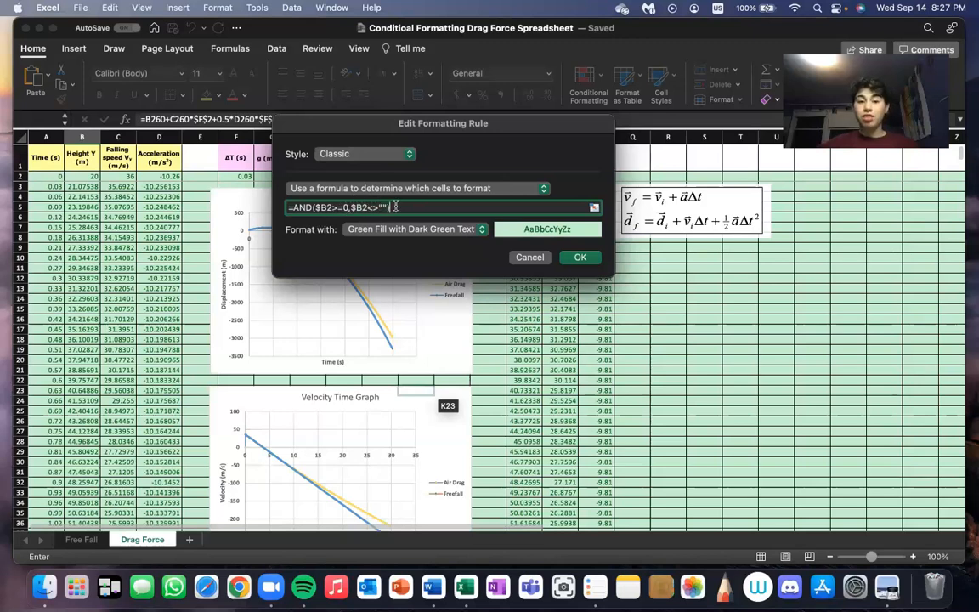
# Accept the green rule's formula and examine how far its applied range $A$2:$Z$2000 extends across the sheet's rows and columns
pyautogui.click(581, 257)
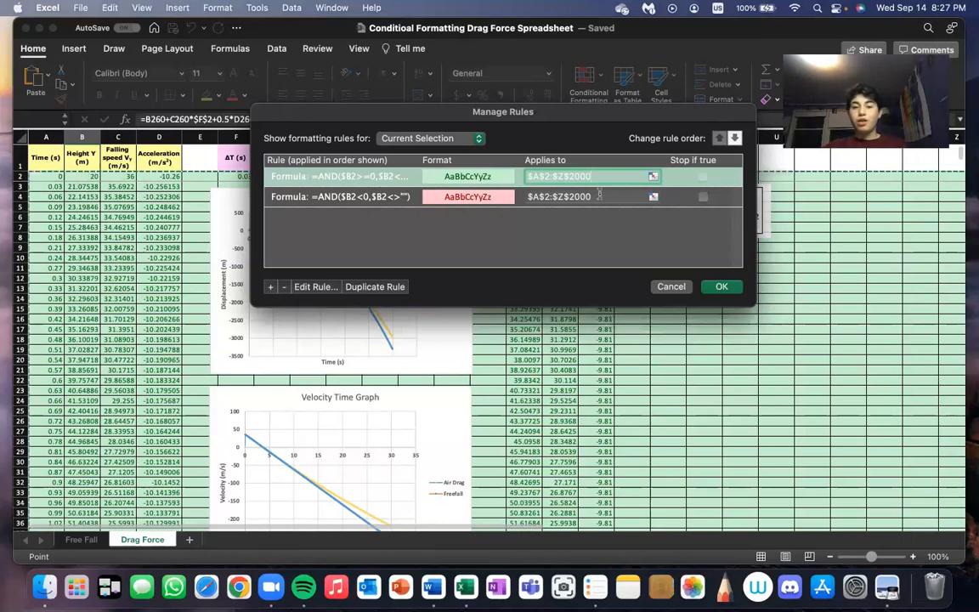
pyautogui.hscroll(3, 887, 328)
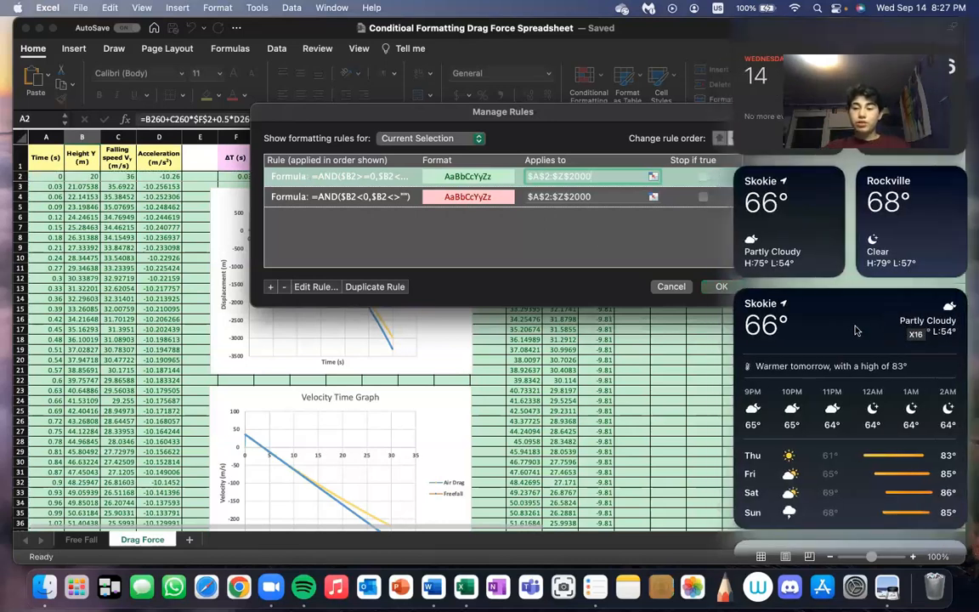
pyautogui.click(718, 386)
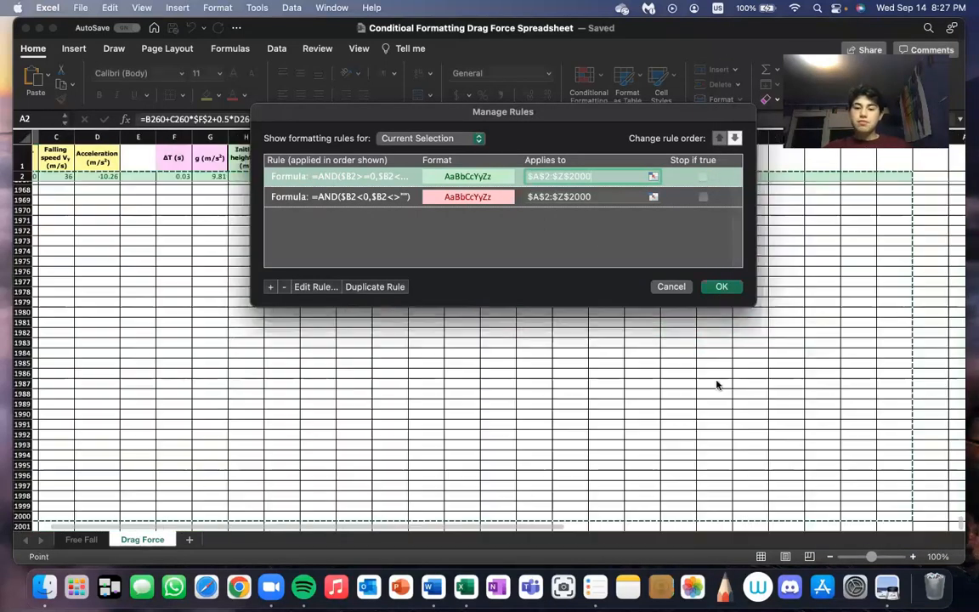
pyautogui.scroll(-1, 639, 390)
pyautogui.hscroll(2, 639, 390)
pyautogui.scroll(1, 639, 390)
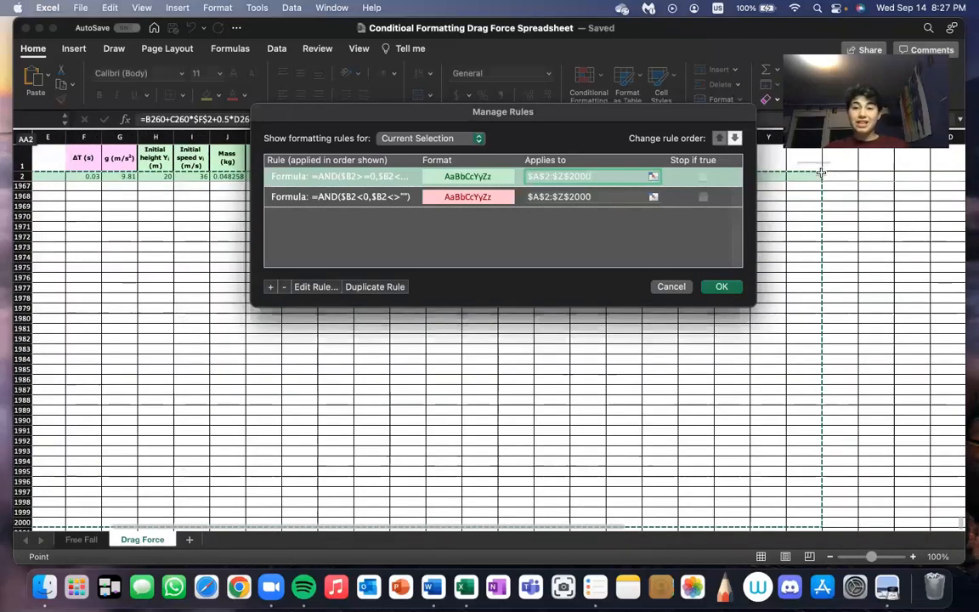
pyautogui.scroll(10, 844, 189)
pyautogui.scroll(20, 845, 189)
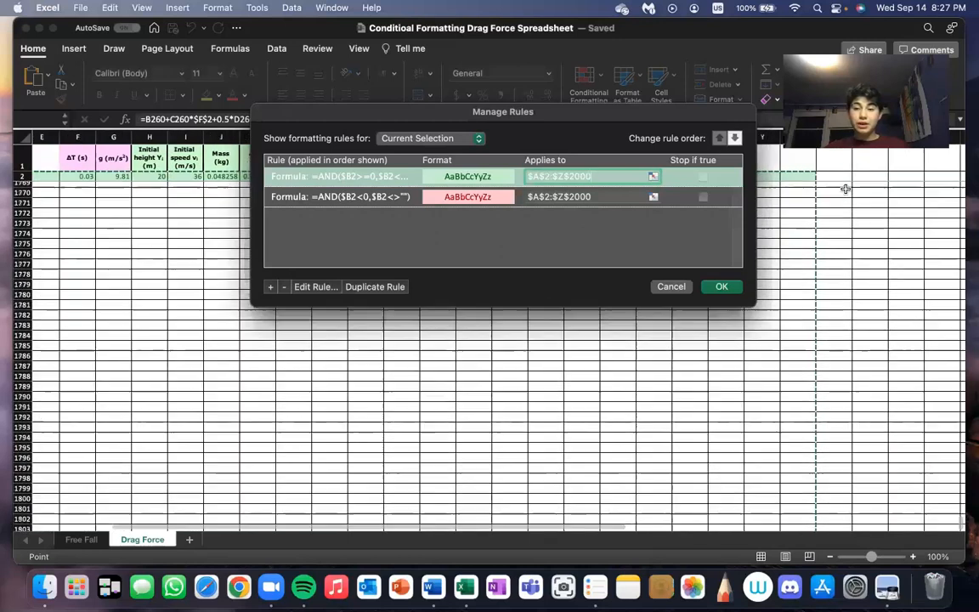
pyautogui.scroll(20, 846, 189)
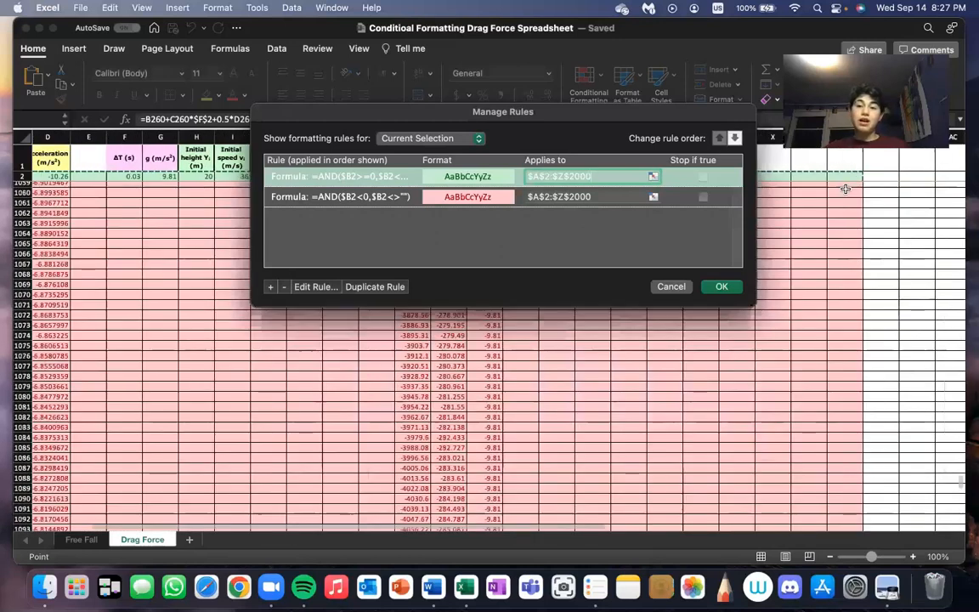
pyautogui.scroll(15, 846, 189)
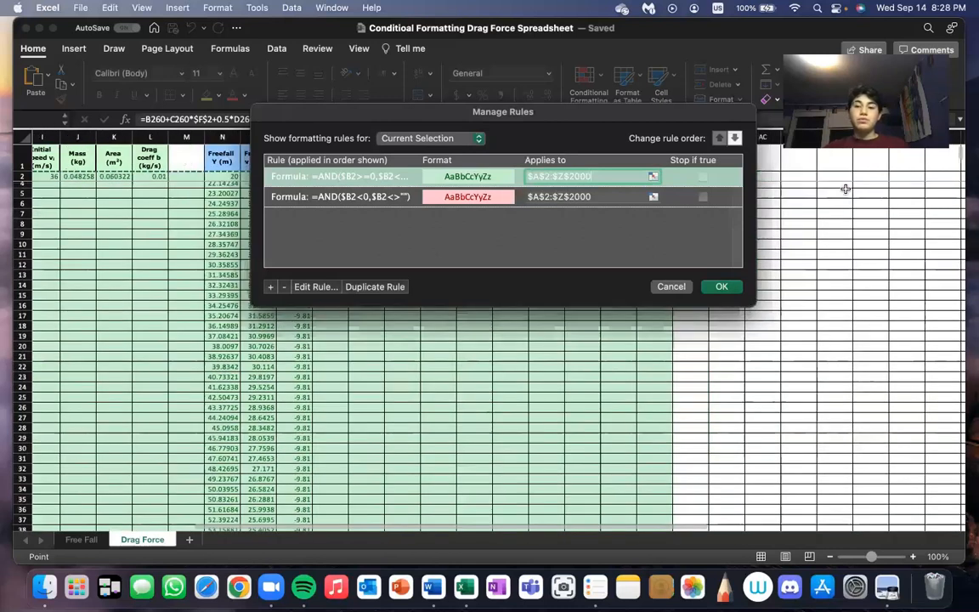
pyautogui.hscroll(5, 846, 189)
pyautogui.hscroll(-5, 846, 188)
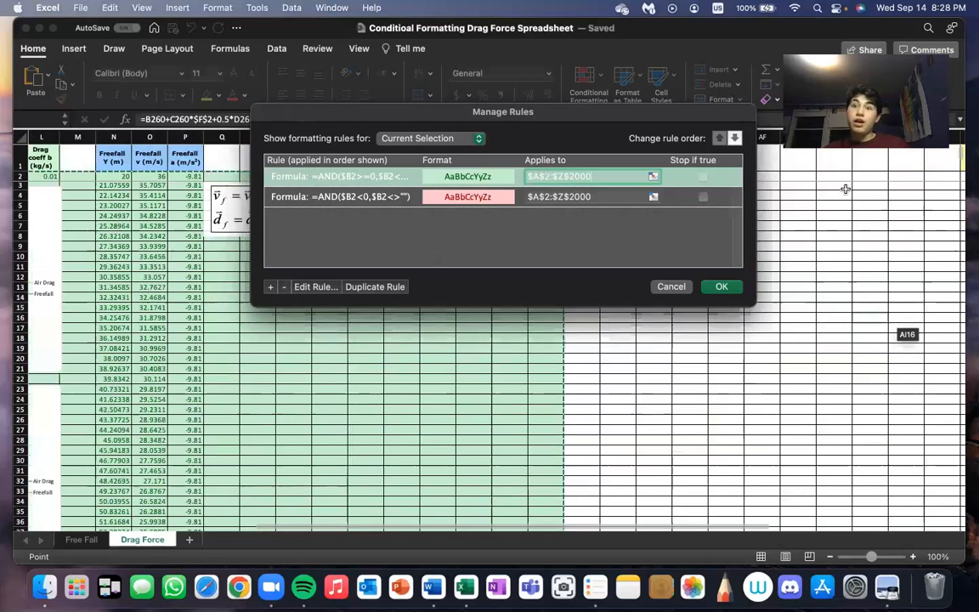
pyautogui.hscroll(10, 846, 188)
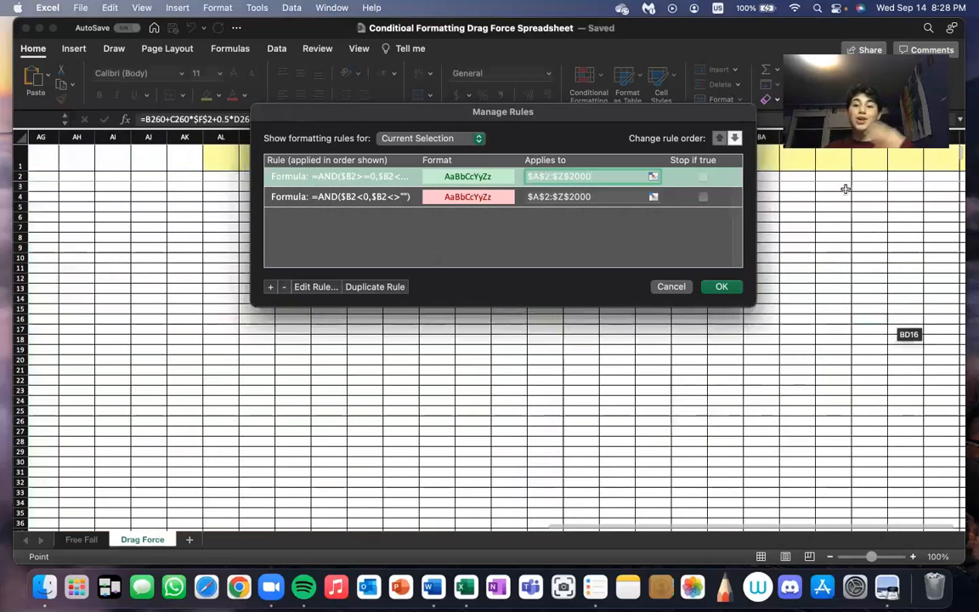
pyautogui.hscroll(-15, 846, 188)
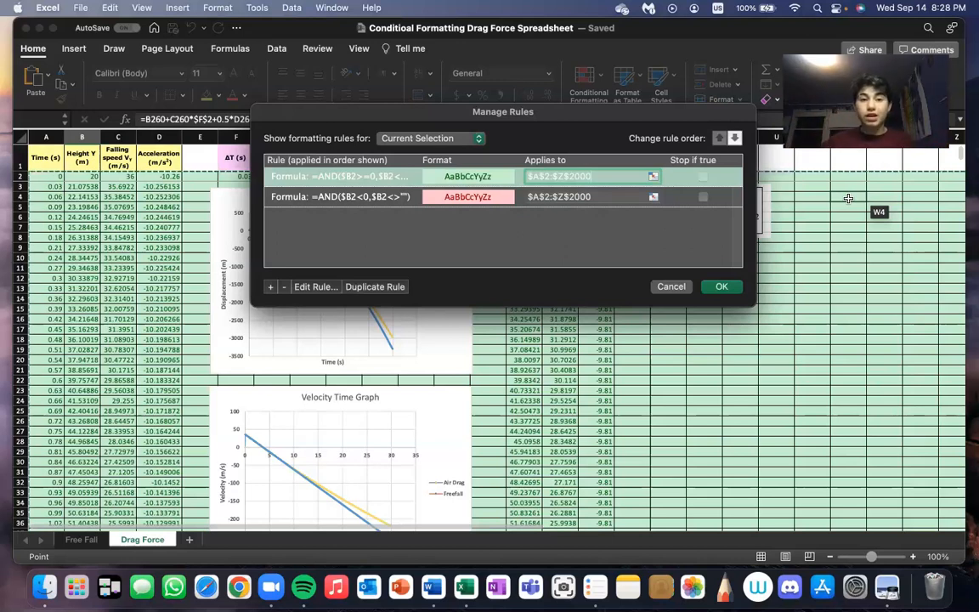
# Review the red rule's formula =AND($B2<0,$B2<>"") and its applied range against the negative-height rows
pyautogui.click(326, 196)
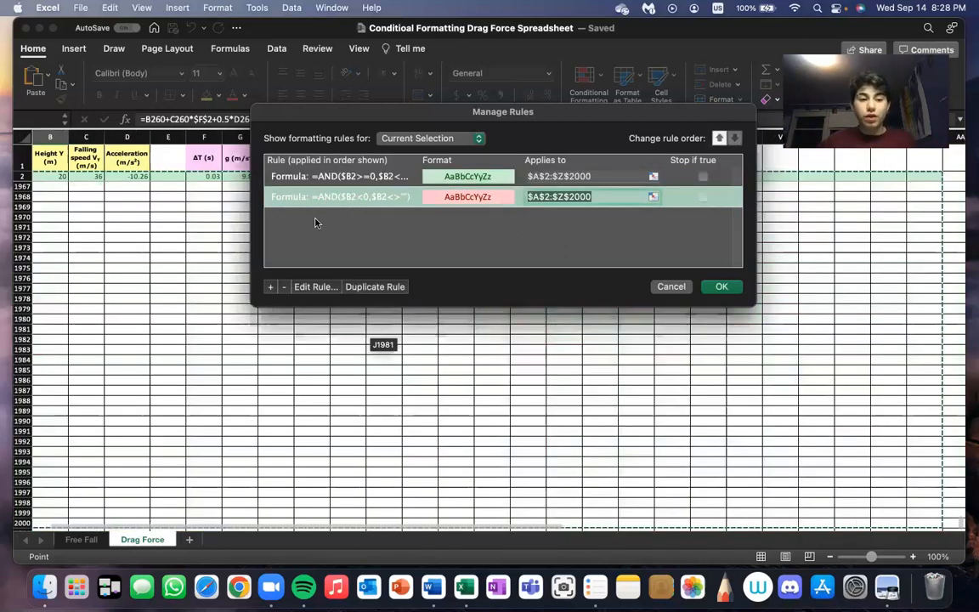
pyautogui.scroll(10, 144, 255)
pyautogui.scroll(20, 146, 255)
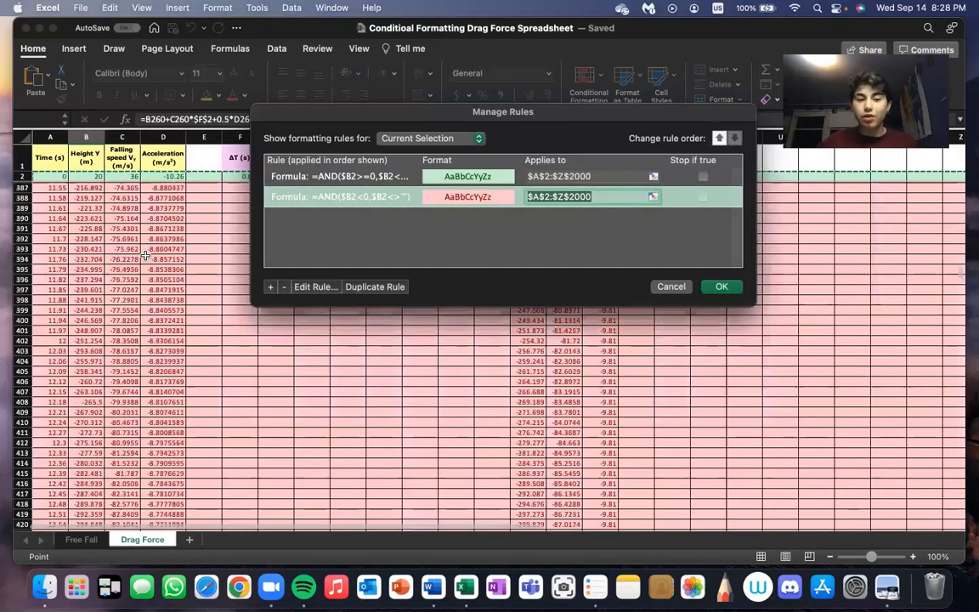
pyautogui.scroll(3, 146, 255)
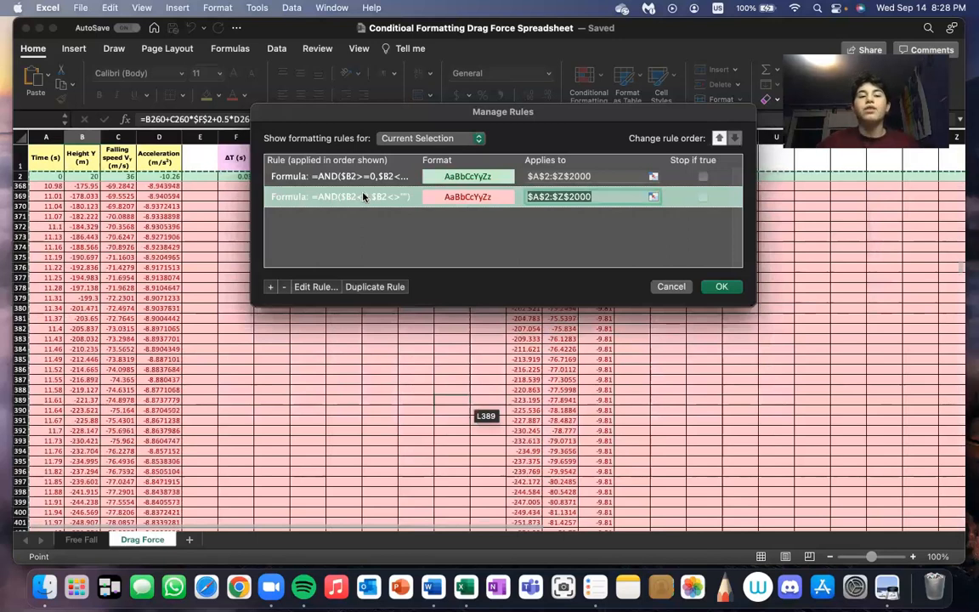
pyautogui.doubleClick(363, 196)
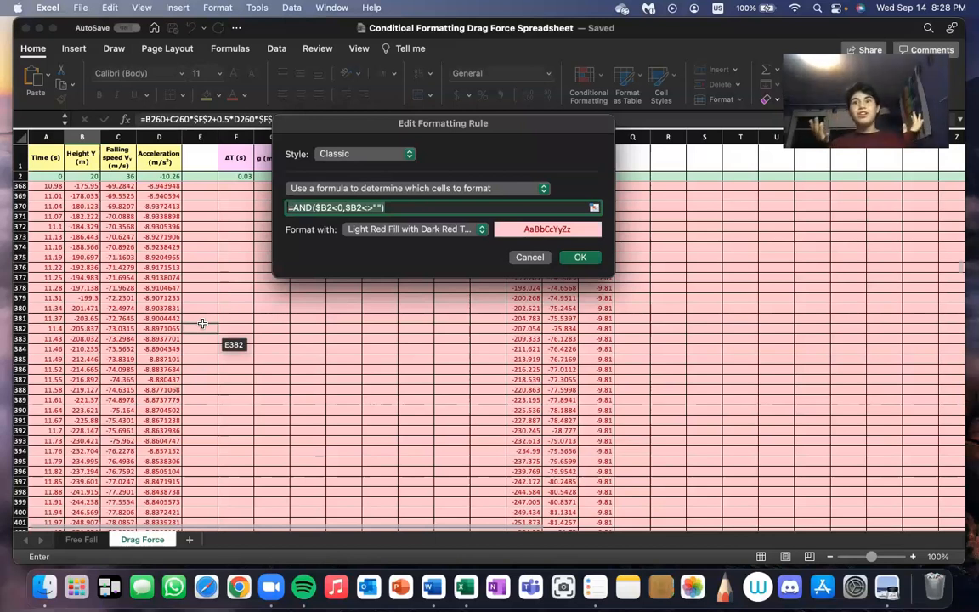
pyautogui.click(579, 257)
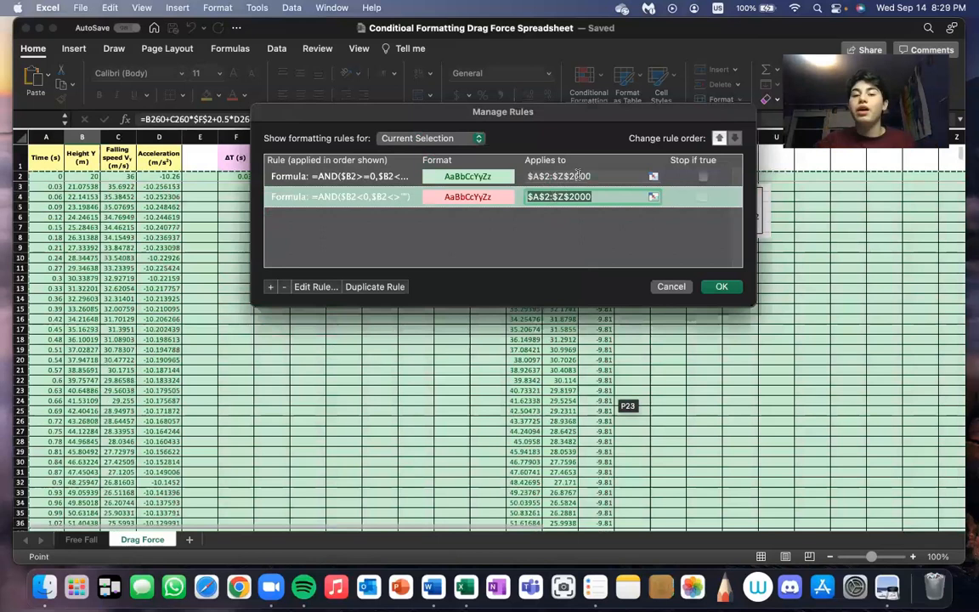
# Apply both rules from the rule manager and check the shading from the blank rows up to the first data rows
pyautogui.click(722, 287)
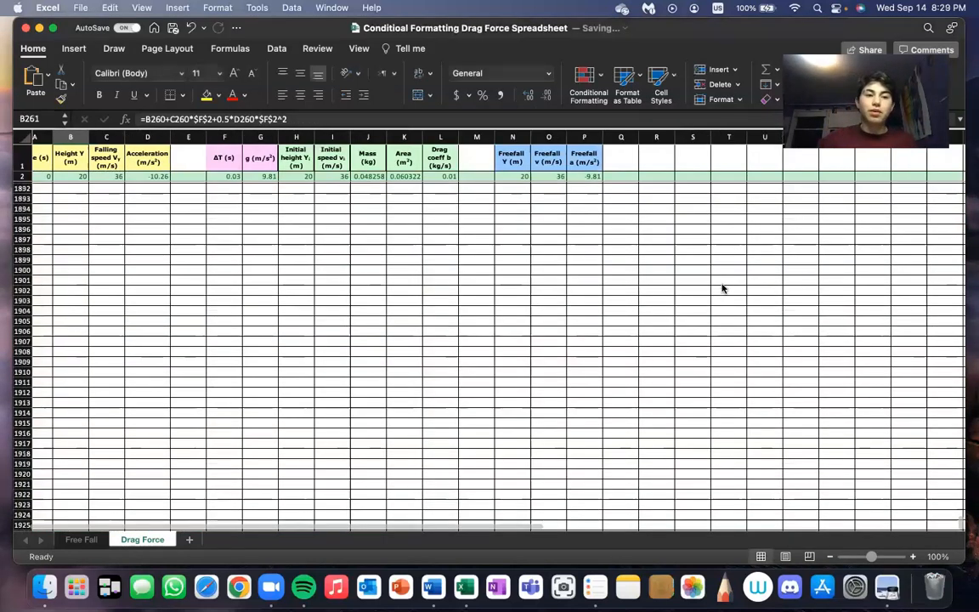
pyautogui.scroll(20, 722, 287)
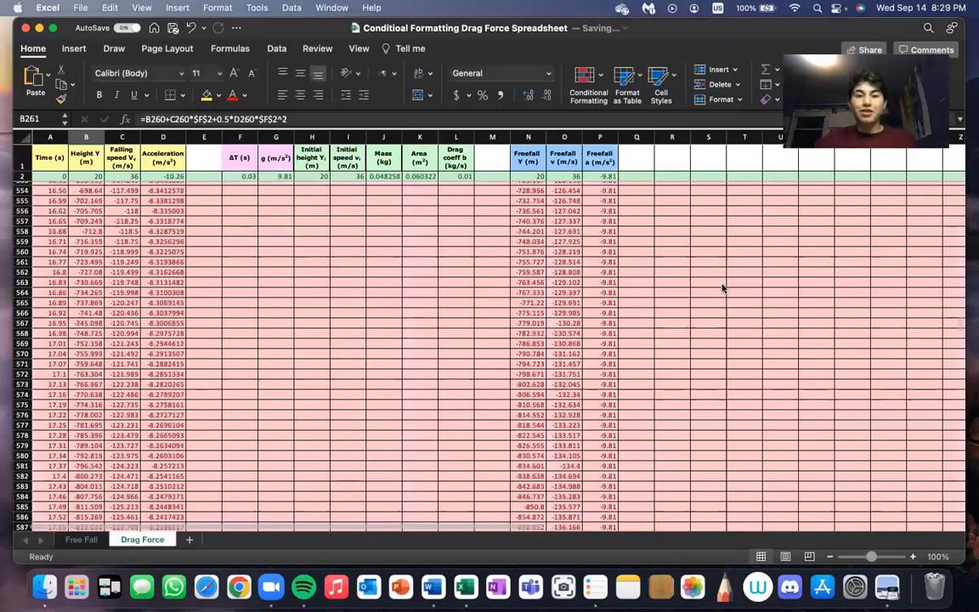
pyautogui.scroll(10, 722, 287)
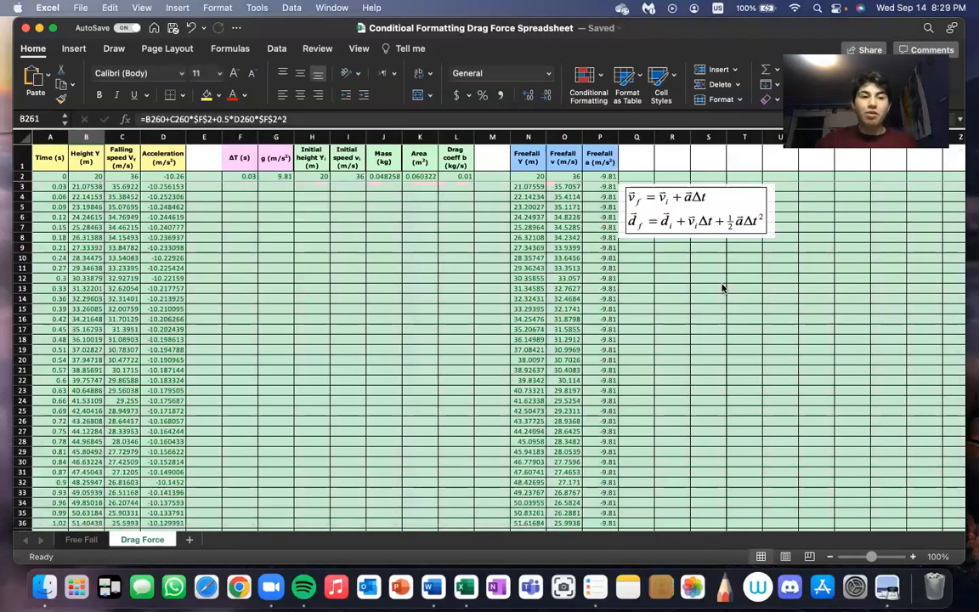
# Switch to the ICJA_JUL22_x_60_MoonShadow workbook and examine the Data sheet's experiment, control detector, moon legend and normalized value columns
pyautogui.hotkey('ctrl', 'Left')
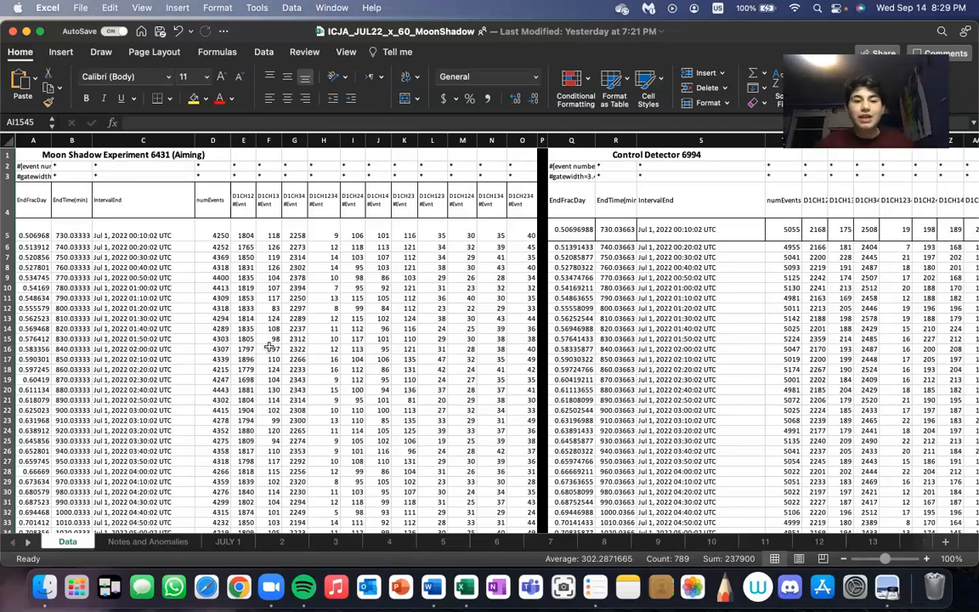
pyautogui.hscroll(3, 268, 346)
pyautogui.hscroll(5, 269, 346)
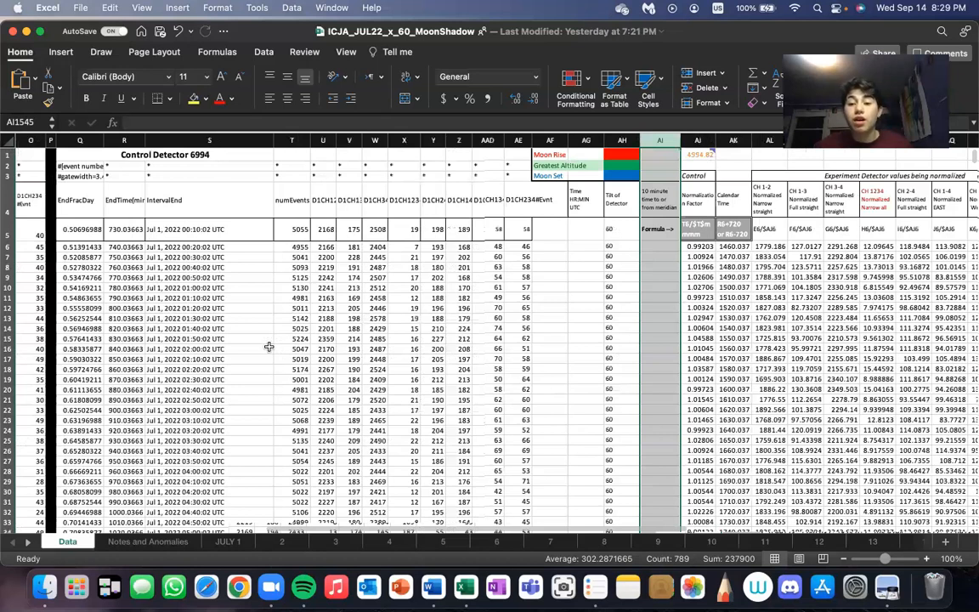
pyautogui.hscroll(5, 268, 346)
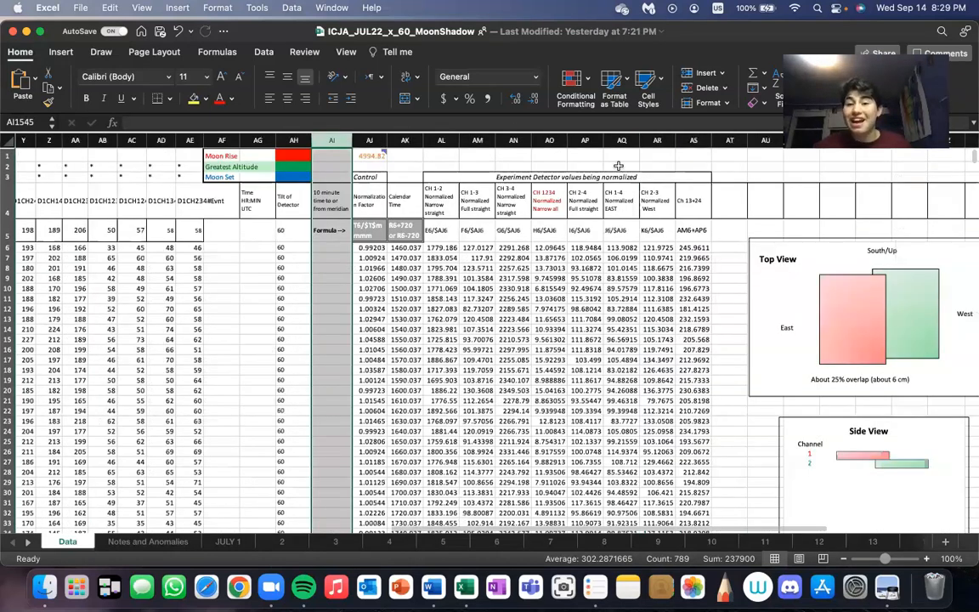
pyautogui.hscroll(2, 553, 149)
pyautogui.hscroll(-15, 435, 213)
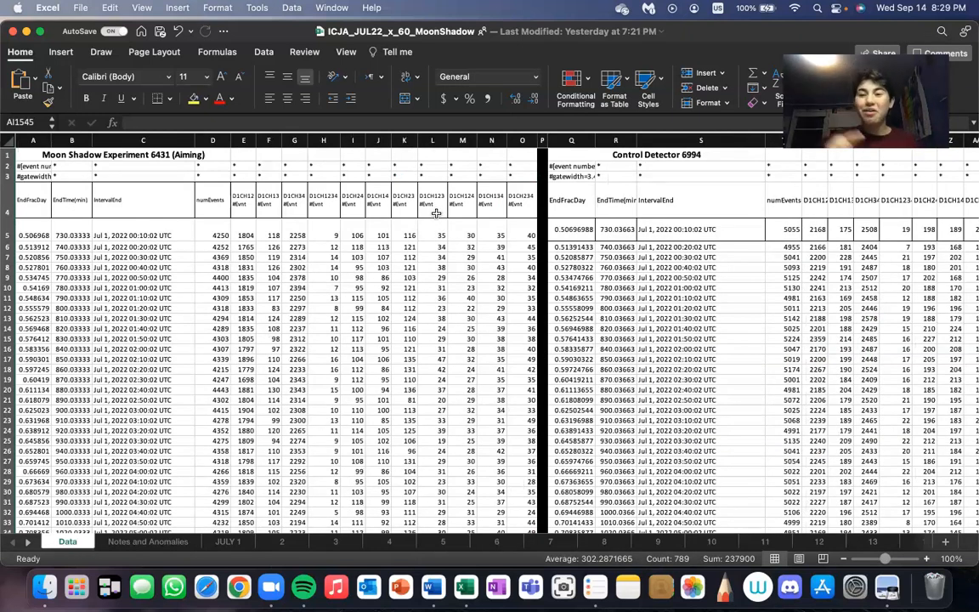
pyautogui.hscroll(5, 714, 306)
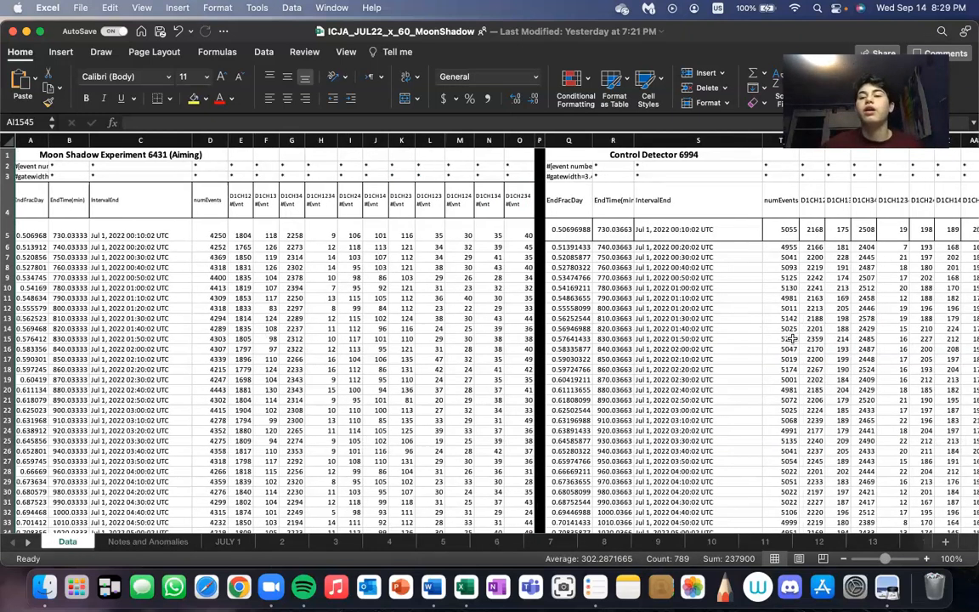
pyautogui.hscroll(6, 792, 339)
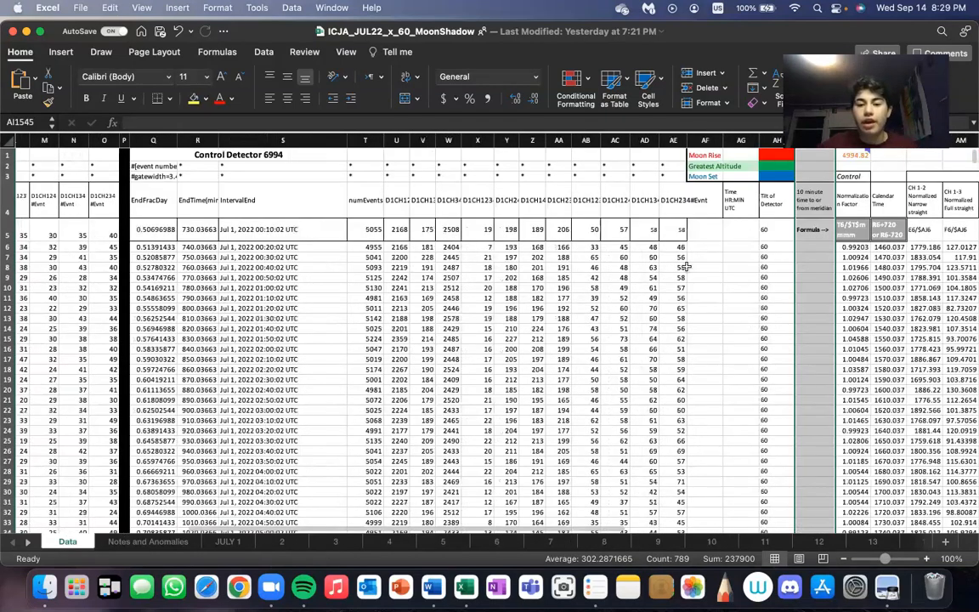
pyautogui.hscroll(3, 618, 241)
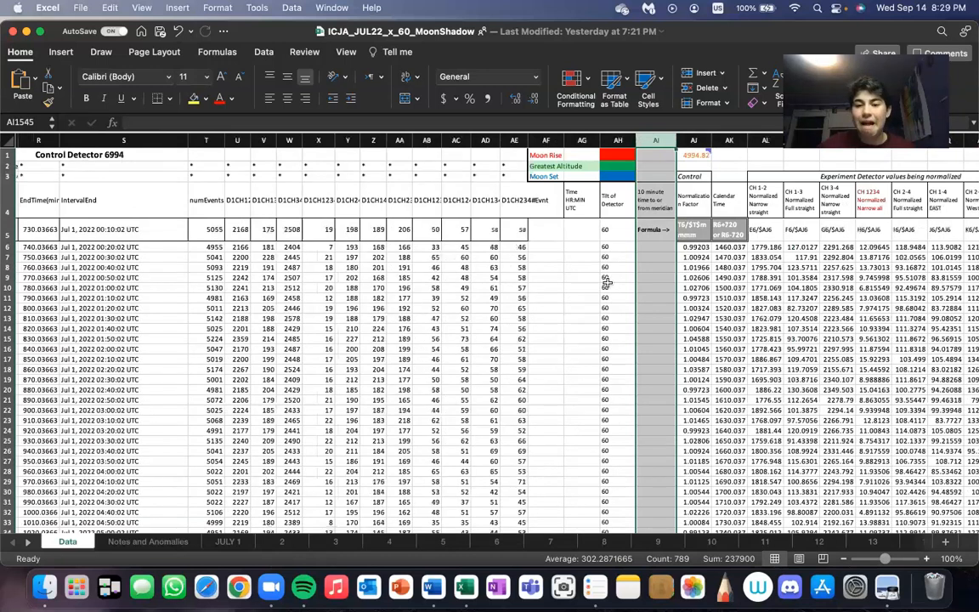
pyautogui.hscroll(1, 608, 283)
pyautogui.hscroll(2, 608, 284)
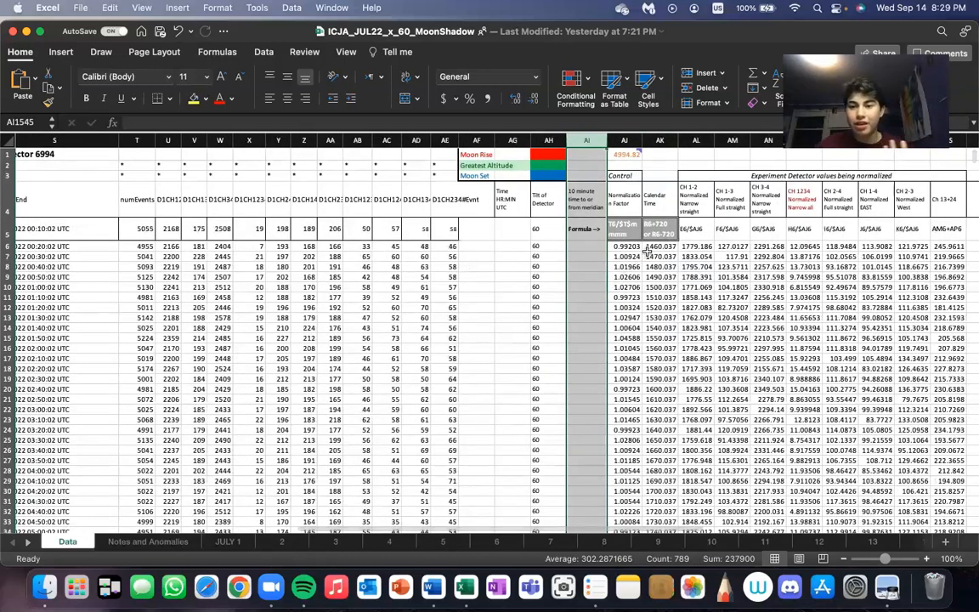
pyautogui.hscroll(-6, 647, 250)
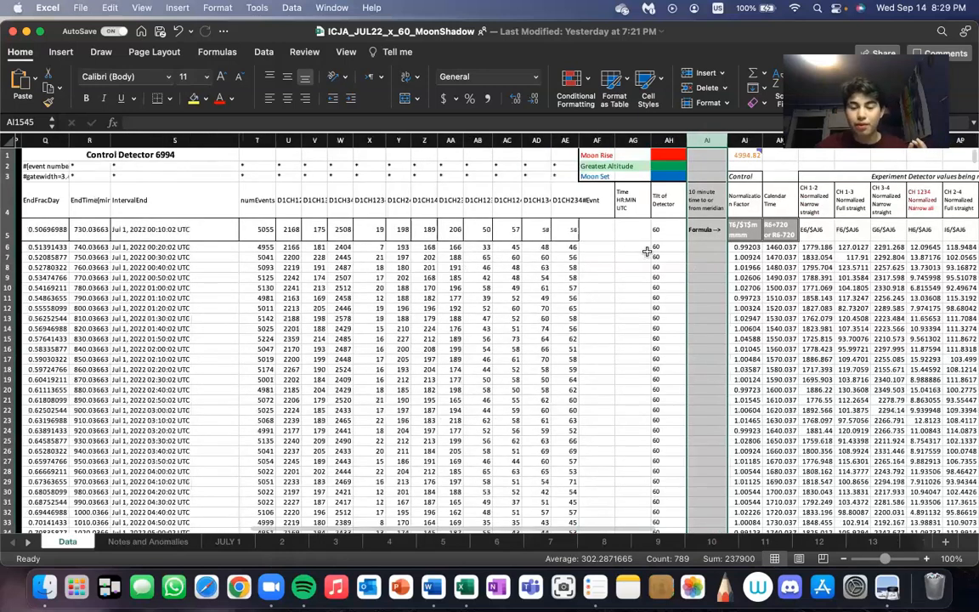
pyautogui.hscroll(4, 647, 251)
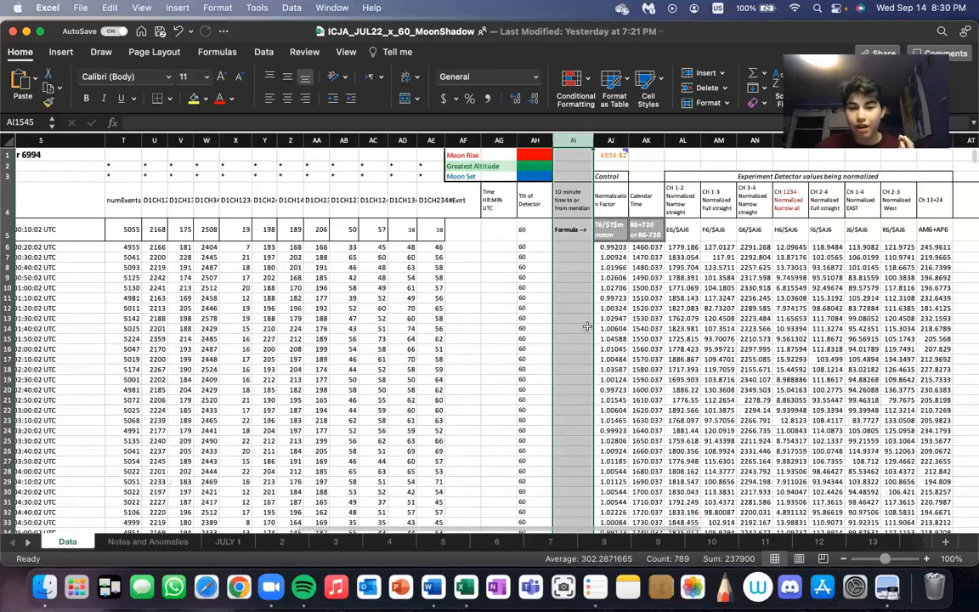
# Examine the row colours down the Data sheet against the 10-minute meridian column AI, from moon rise through greatest altitude to moon set
pyautogui.scroll(-5, 585, 297)
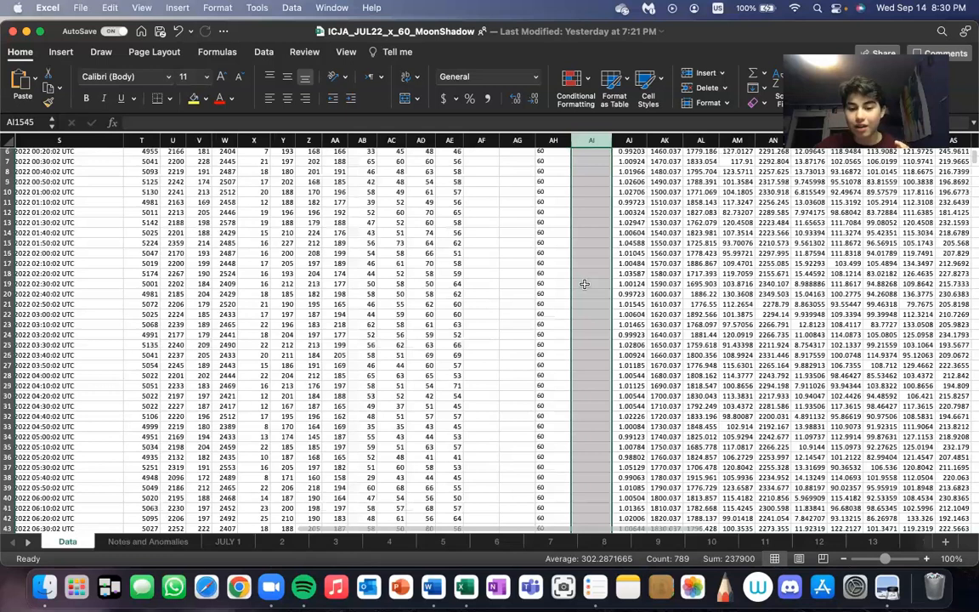
pyautogui.scroll(-10, 585, 284)
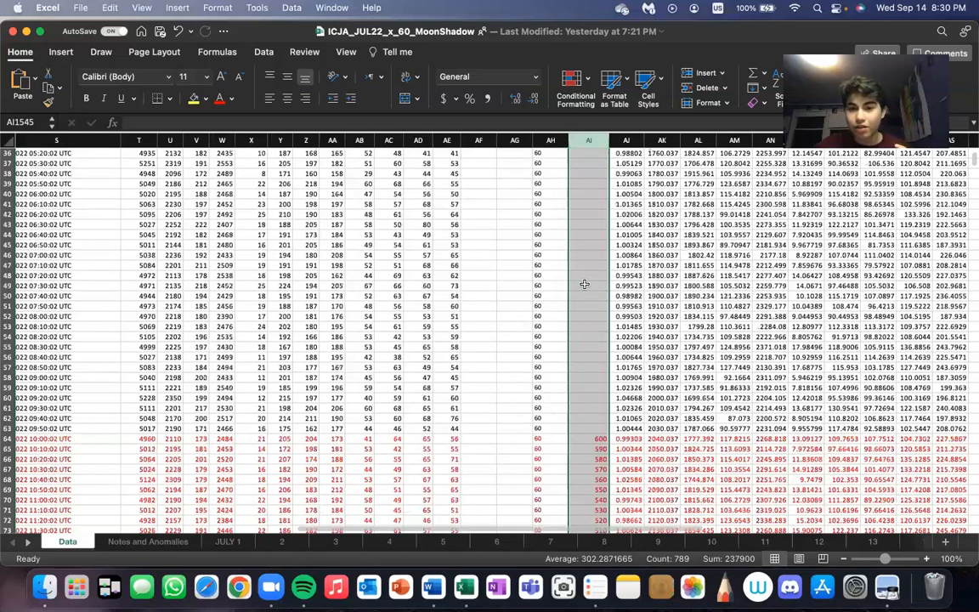
pyautogui.scroll(-6, 585, 284)
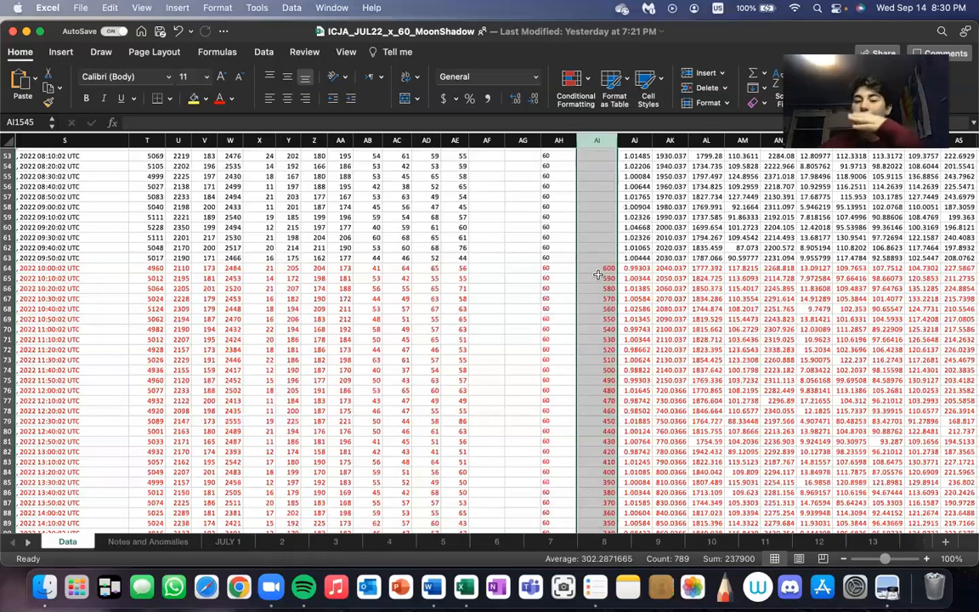
pyautogui.scroll(-1, 598, 275)
pyautogui.scroll(-1, 598, 275)
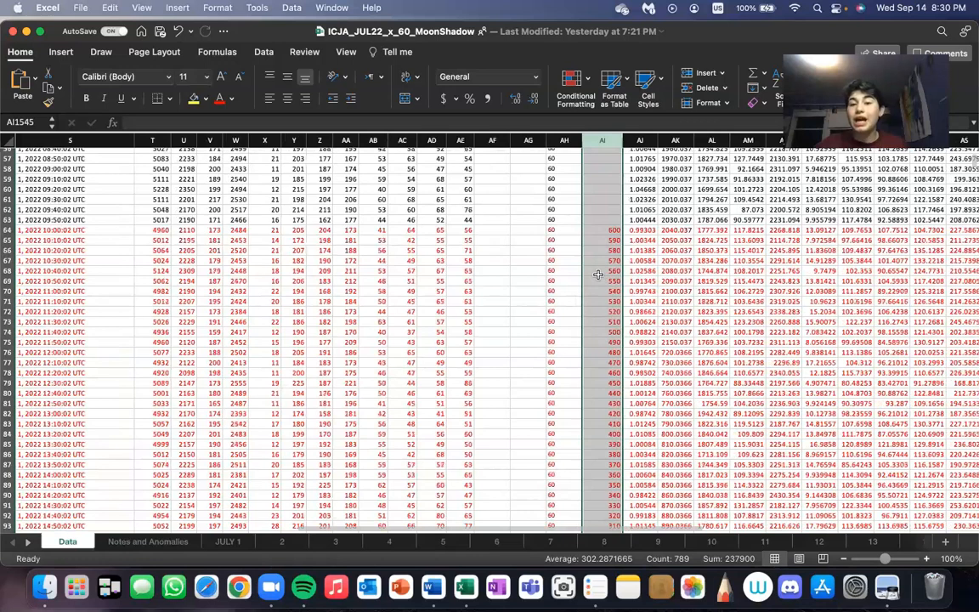
pyautogui.scroll(-3, 598, 274)
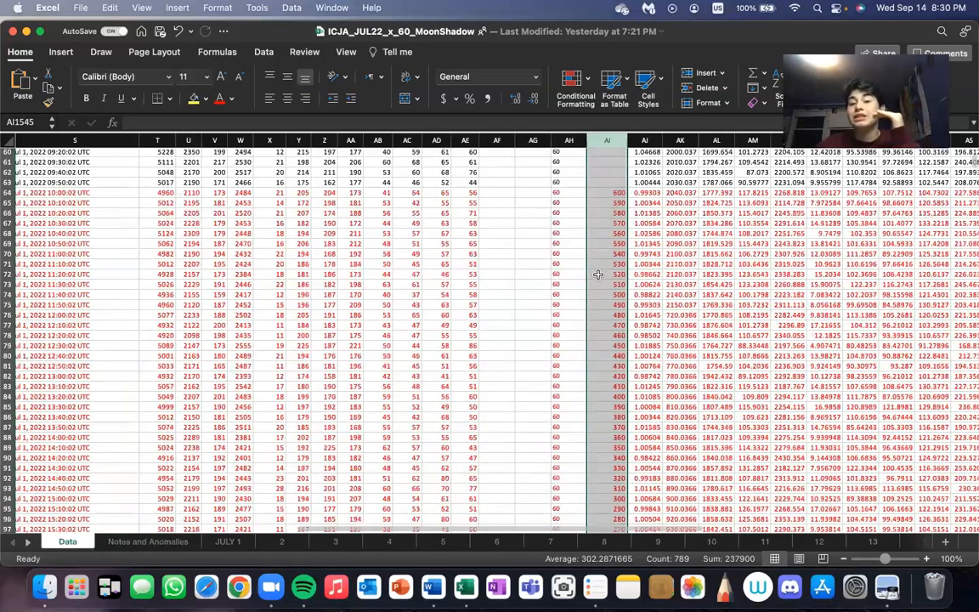
pyautogui.scroll(-5, 598, 275)
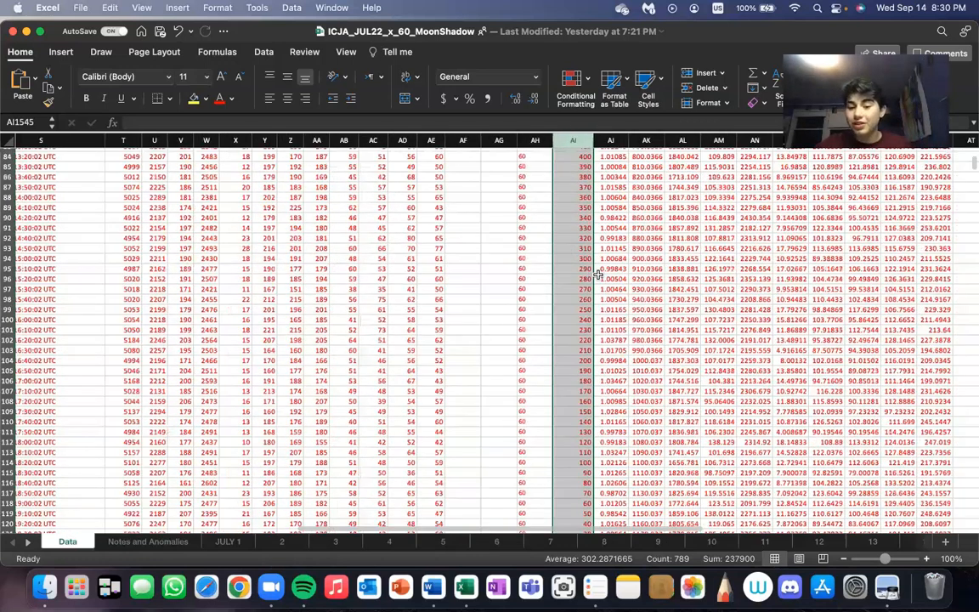
pyautogui.scroll(-3, 564, 442)
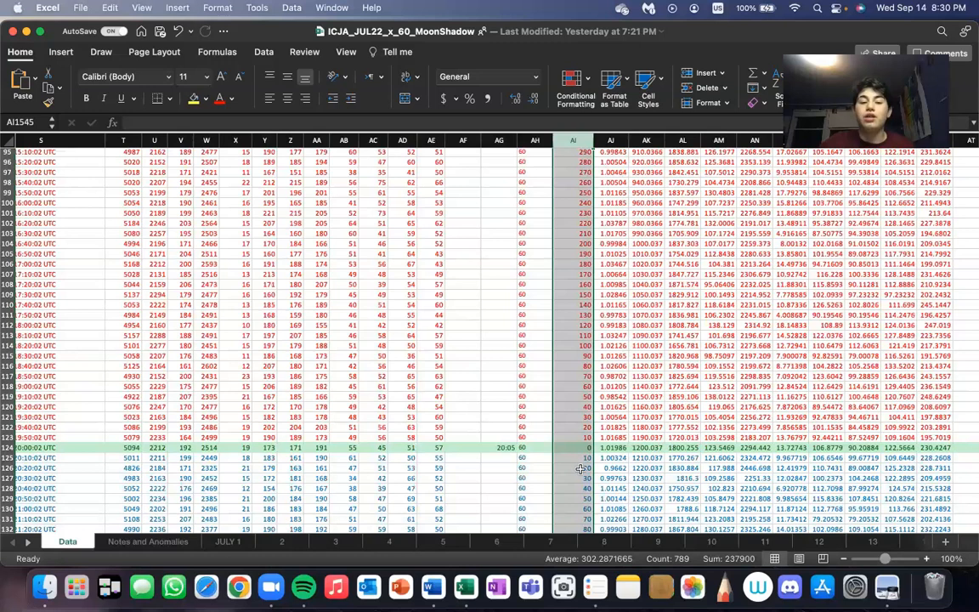
# Examine the Data sheet's row colours from the zero-meridian row through the moon-set rows and uncoloured gap to the next moon rise
pyautogui.scroll(-4, 581, 468)
pyautogui.hscroll(-1, 581, 468)
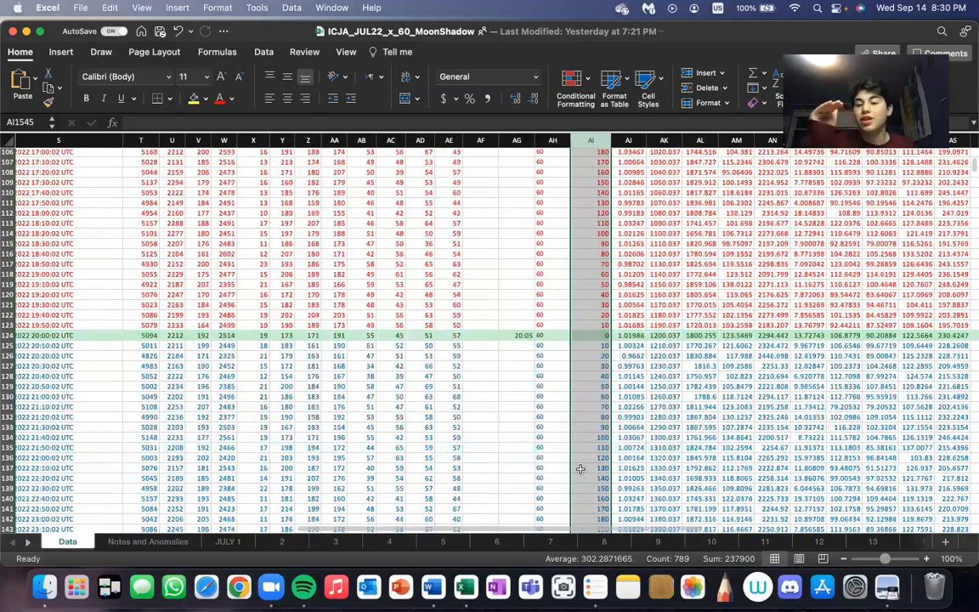
pyautogui.scroll(-1, 581, 468)
pyautogui.hscroll(1, 581, 468)
pyautogui.scroll(-2, 580, 469)
pyautogui.hscroll(-1, 581, 469)
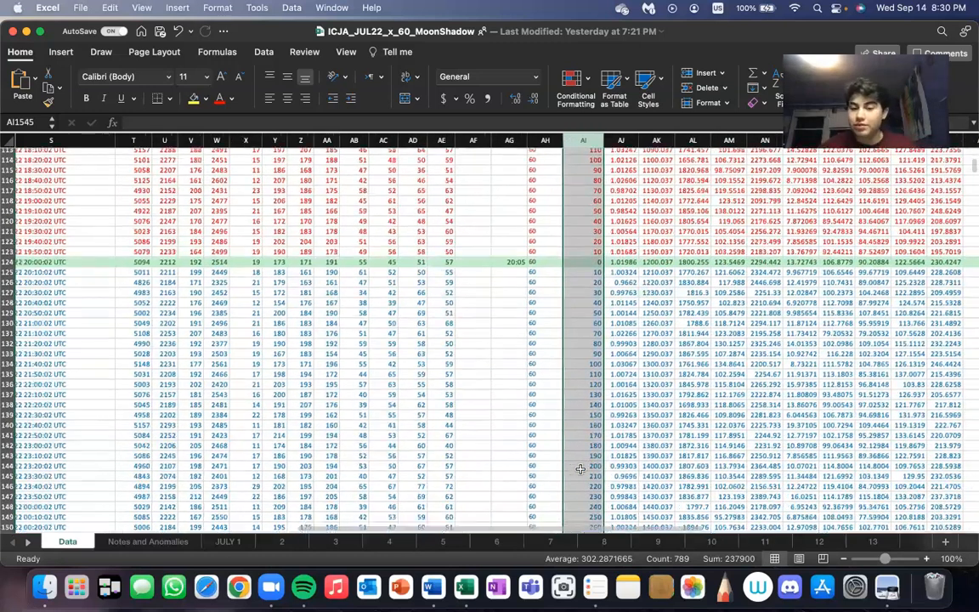
pyautogui.scroll(-10, 580, 469)
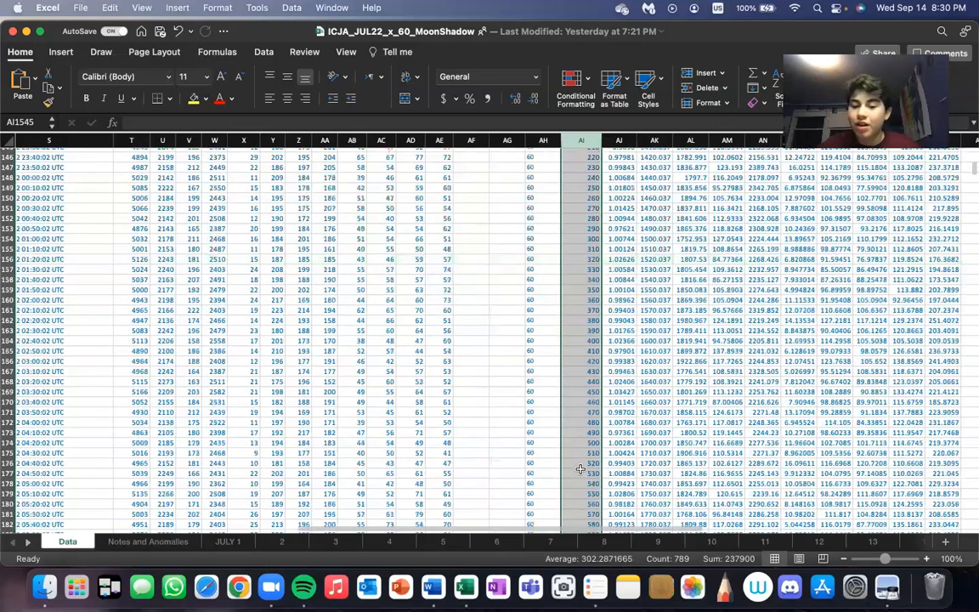
pyautogui.scroll(-8, 580, 468)
pyautogui.hscroll(-1, 580, 468)
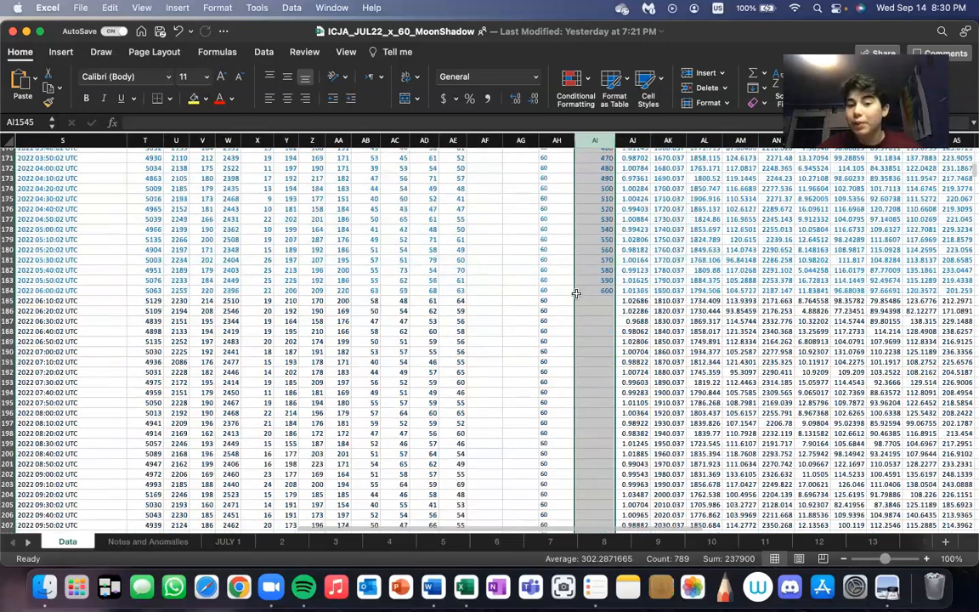
pyautogui.scroll(-13, 576, 293)
pyautogui.hscroll(-1, 576, 293)
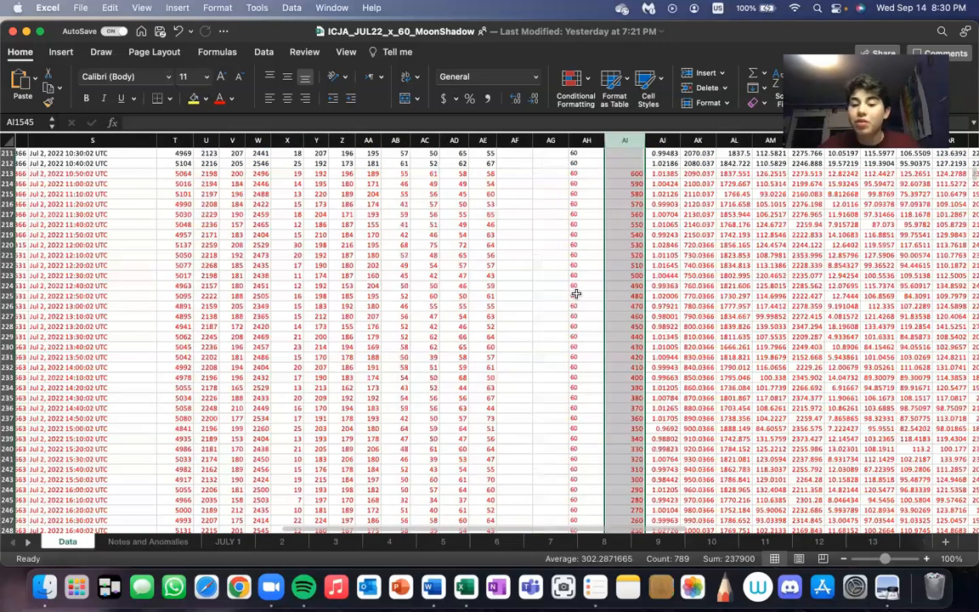
# Examine how the moon rise and moon set colours repeat across the experiment and control detector columns from July 1 to July 4
pyautogui.scroll(8, 577, 294)
pyautogui.hscroll(-6, 577, 294)
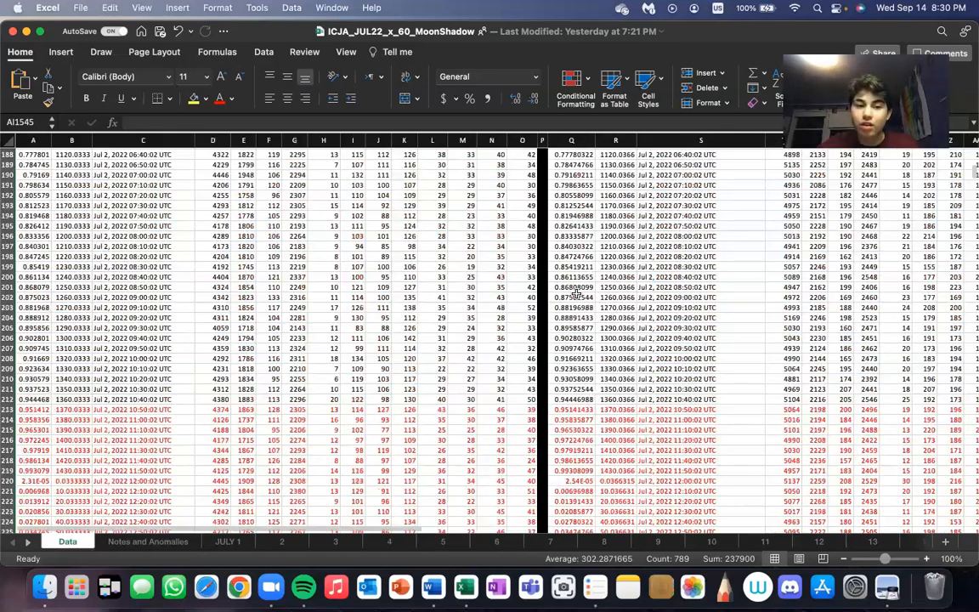
pyautogui.scroll(20, 576, 294)
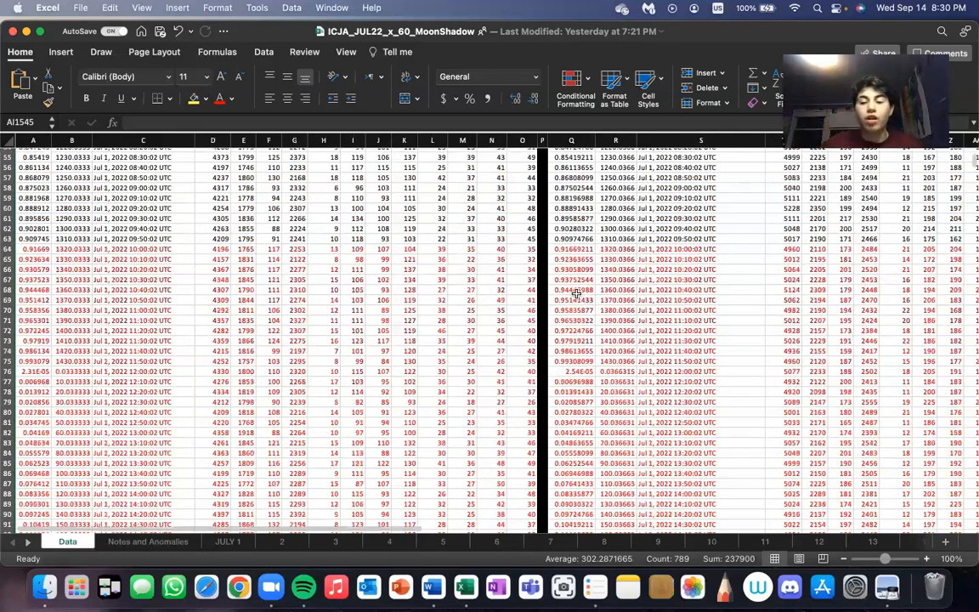
pyautogui.scroll(-20, 576, 294)
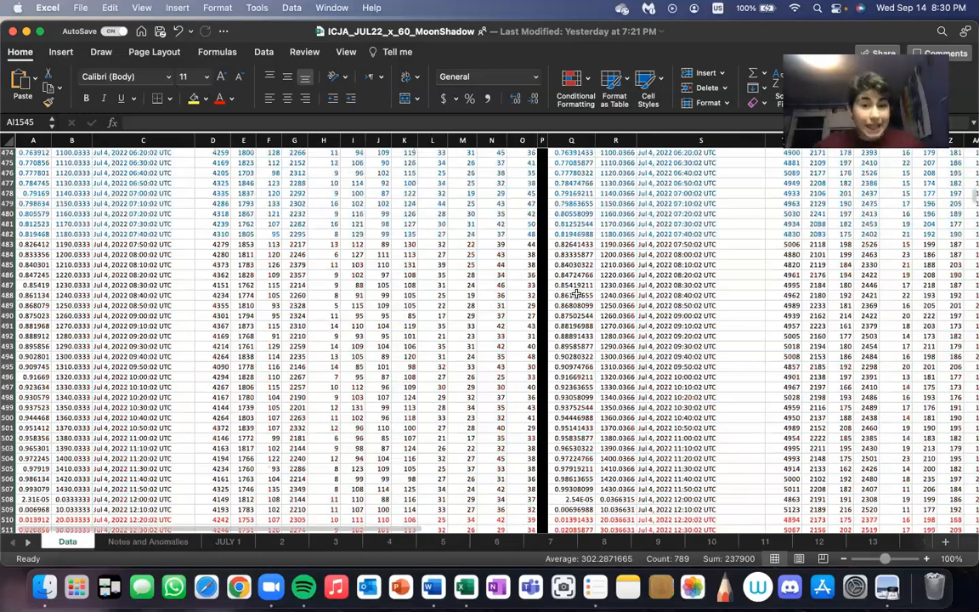
pyautogui.scroll(20, 576, 293)
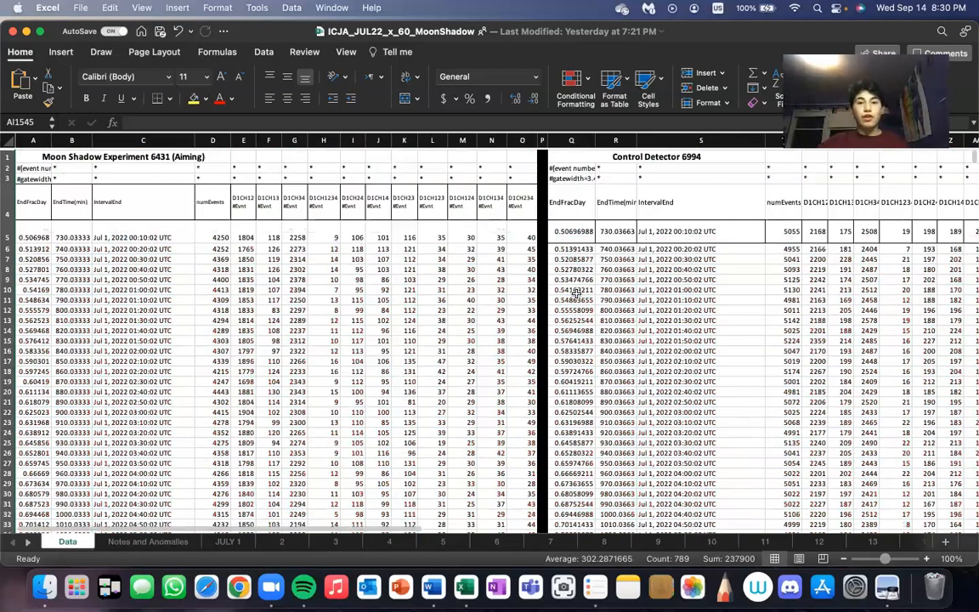
pyautogui.scroll(-14, 576, 294)
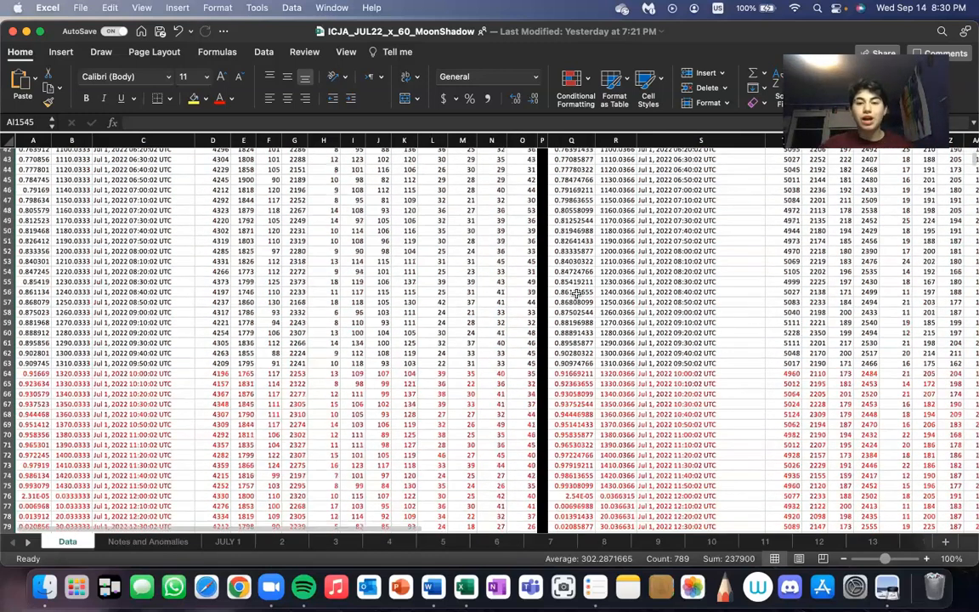
pyautogui.scroll(-5, 576, 293)
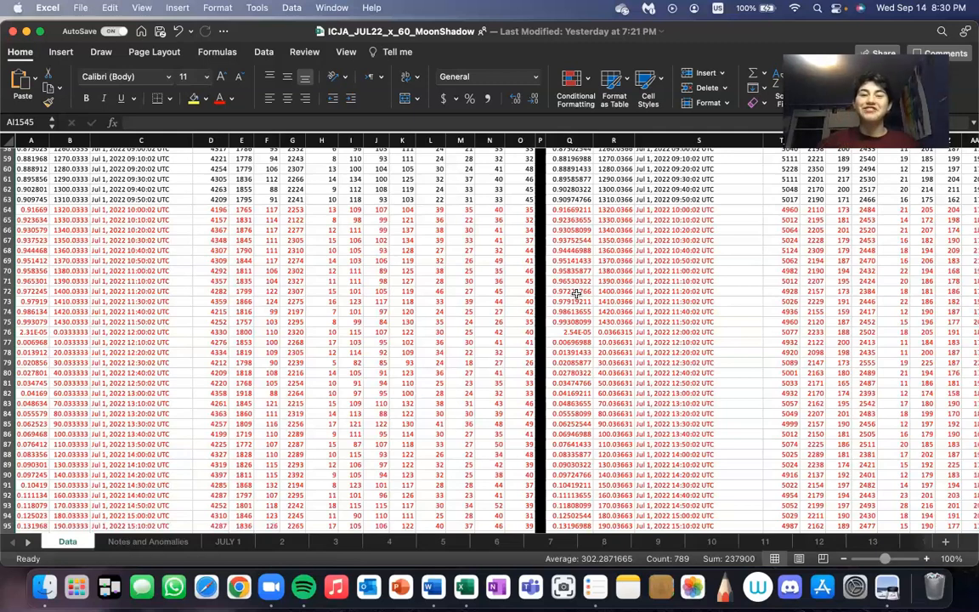
pyautogui.scroll(20, 575, 294)
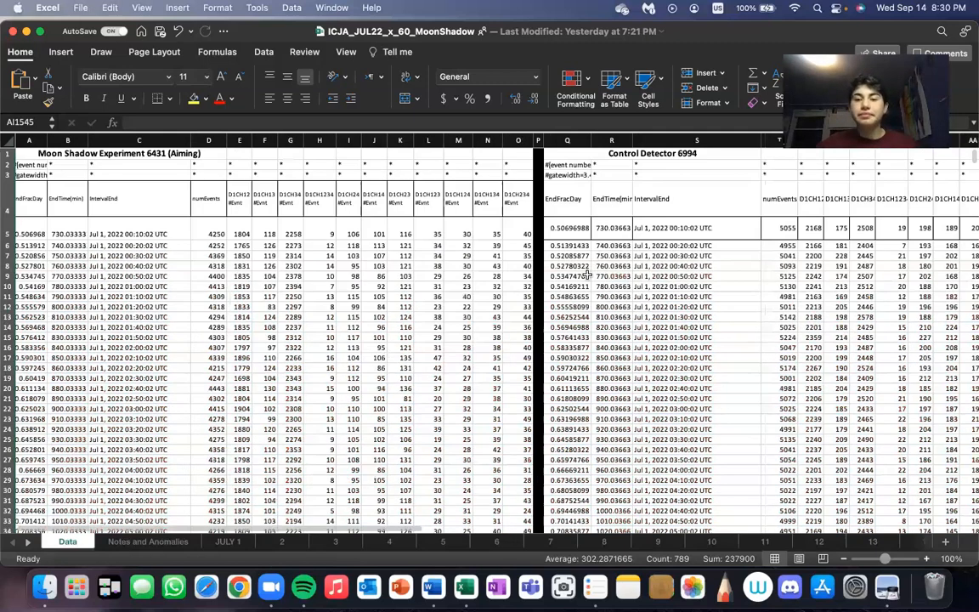
# Examine the July 1 minutes counting down to the meridian in column AI, around the green zero row
pyautogui.hscroll(10, 586, 276)
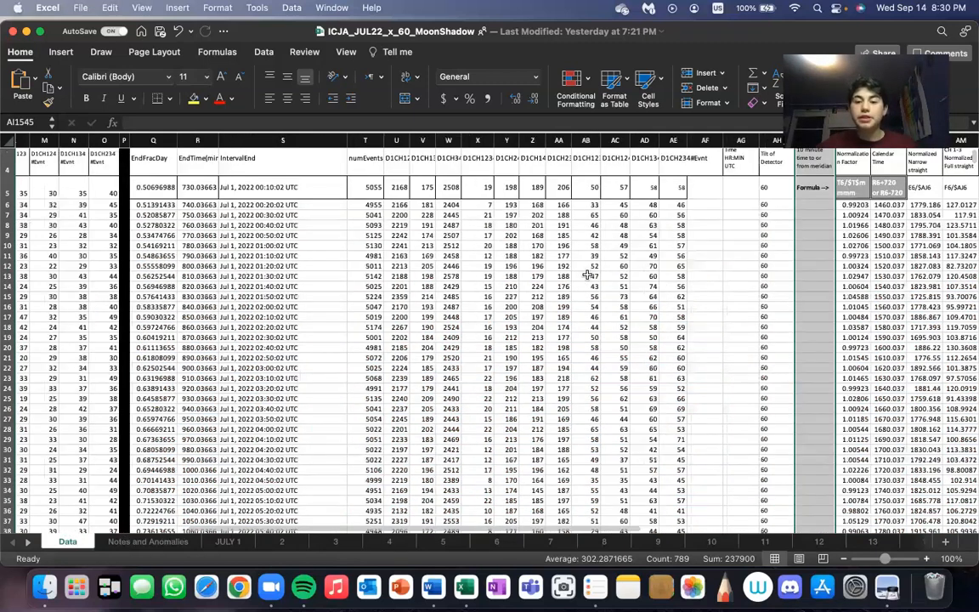
pyautogui.scroll(-8, 586, 277)
pyautogui.hscroll(2, 587, 276)
pyautogui.scroll(-12, 587, 275)
pyautogui.hscroll(1, 587, 275)
pyautogui.scroll(-8, 692, 333)
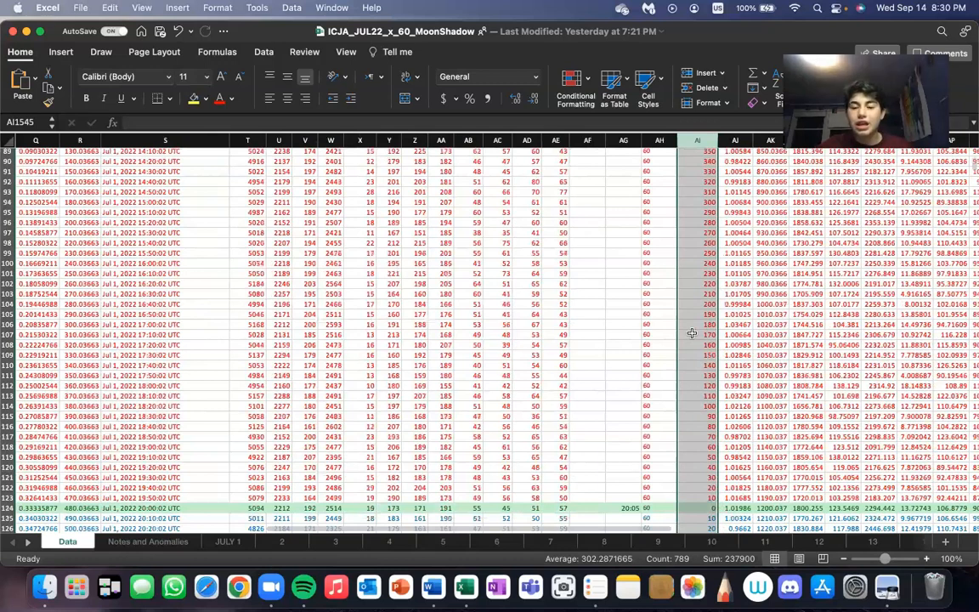
pyautogui.scroll(-4, 692, 333)
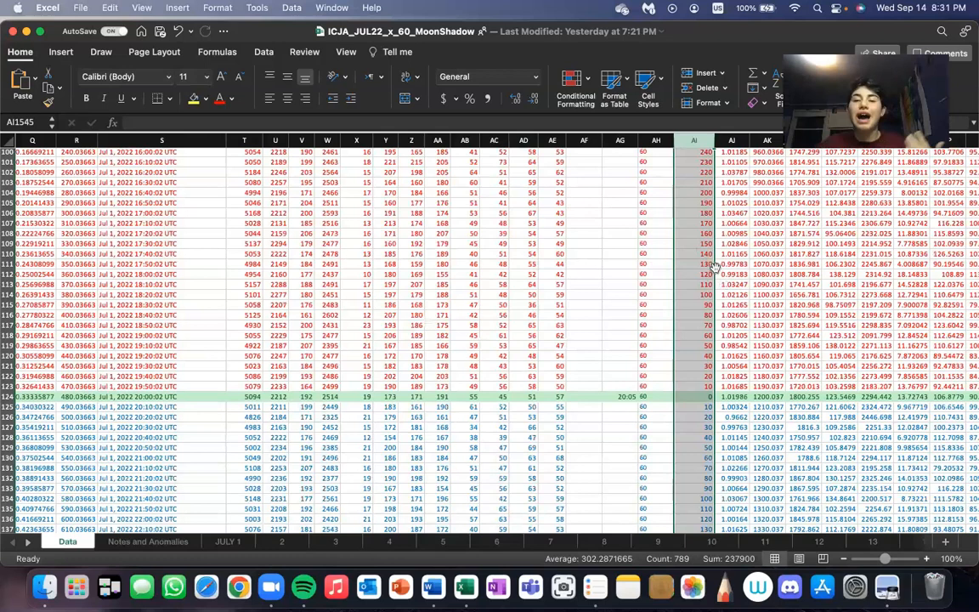
pyautogui.scroll(3, 691, 248)
pyautogui.scroll(10, 713, 266)
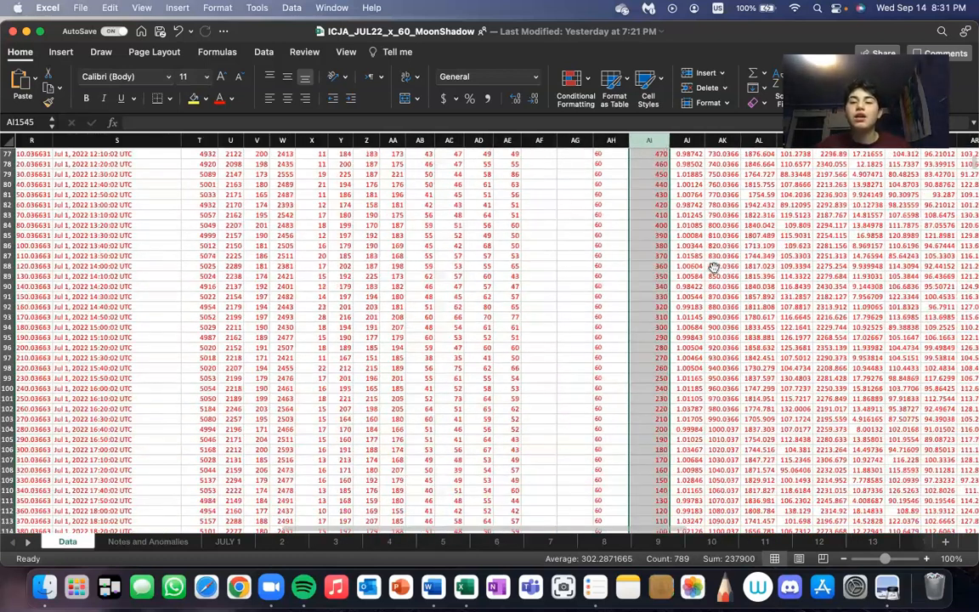
# Compare the July 1 moon rise rows across their full width, from the experiment columns to the normalized values
pyautogui.hscroll(4, 393, 328)
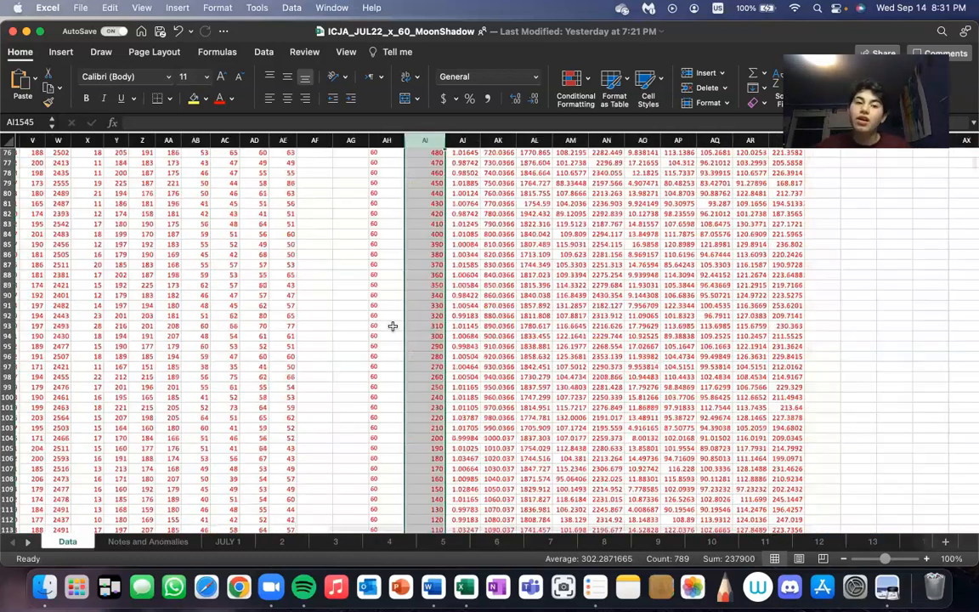
pyautogui.hscroll(-15, 360, 315)
pyautogui.scroll(2, 360, 315)
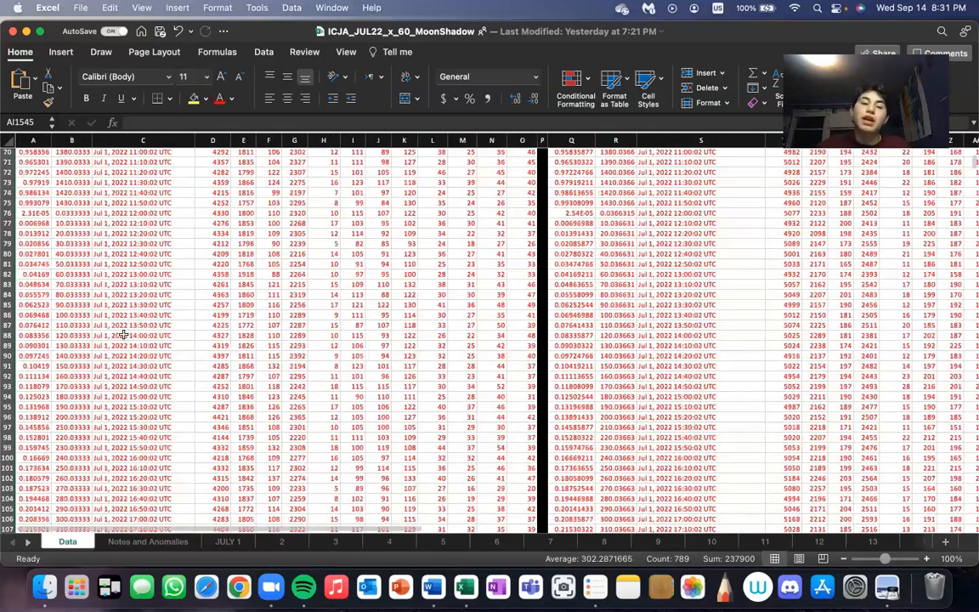
pyautogui.hscroll(5, 760, 382)
pyautogui.scroll(-2, 760, 381)
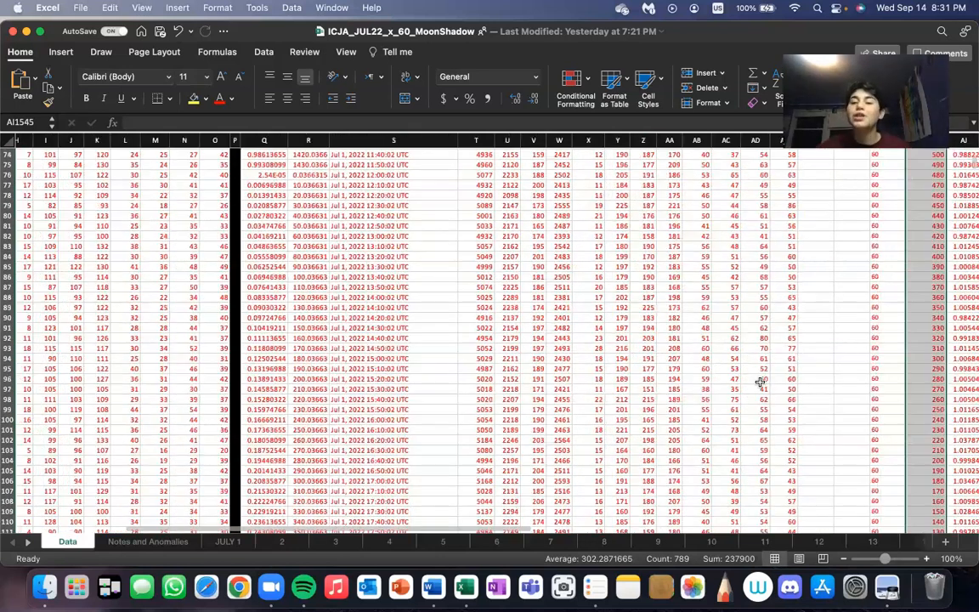
pyautogui.hscroll(6, 530, 371)
pyautogui.scroll(-1, 530, 370)
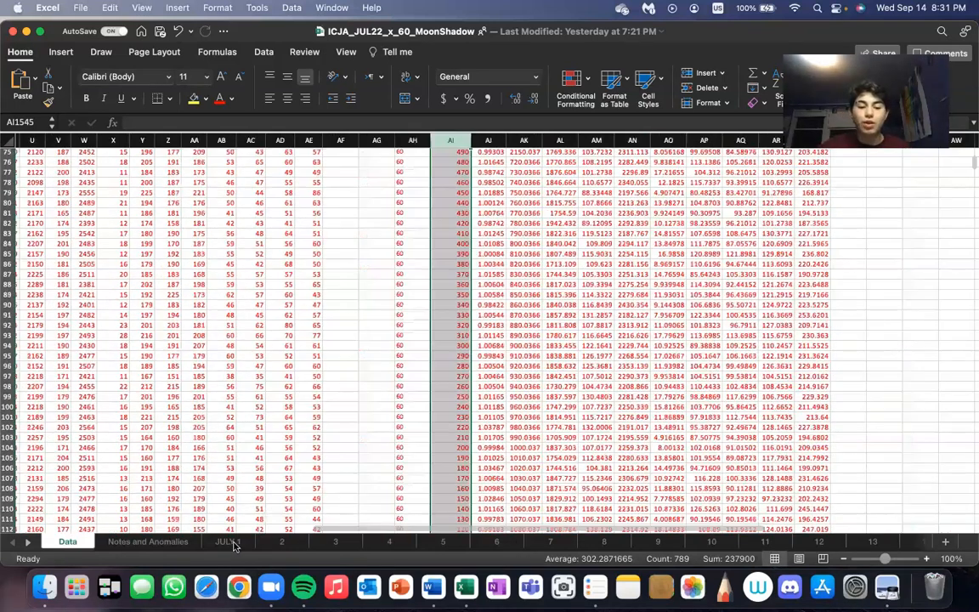
# View the JULY 1 charts of events before and after meridian passage, and relate them to the Data sheet's rows around the green zero row
pyautogui.click(234, 545)
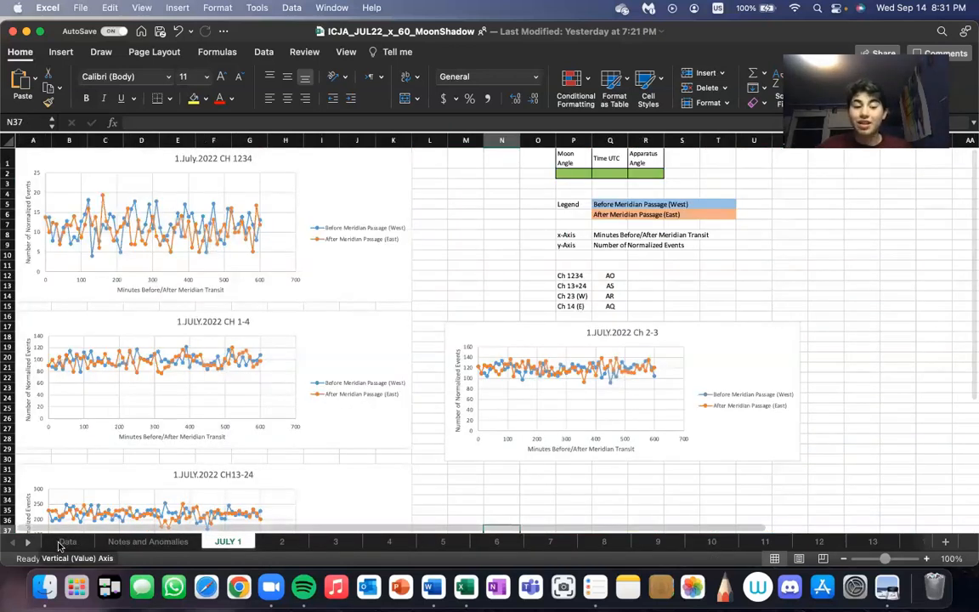
pyautogui.click(66, 542)
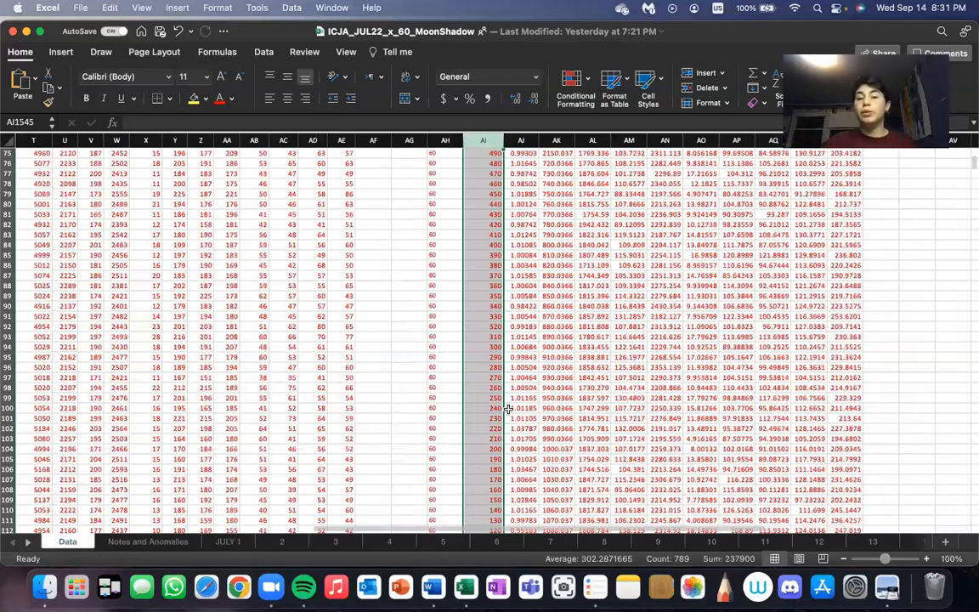
pyautogui.scroll(-10, 507, 409)
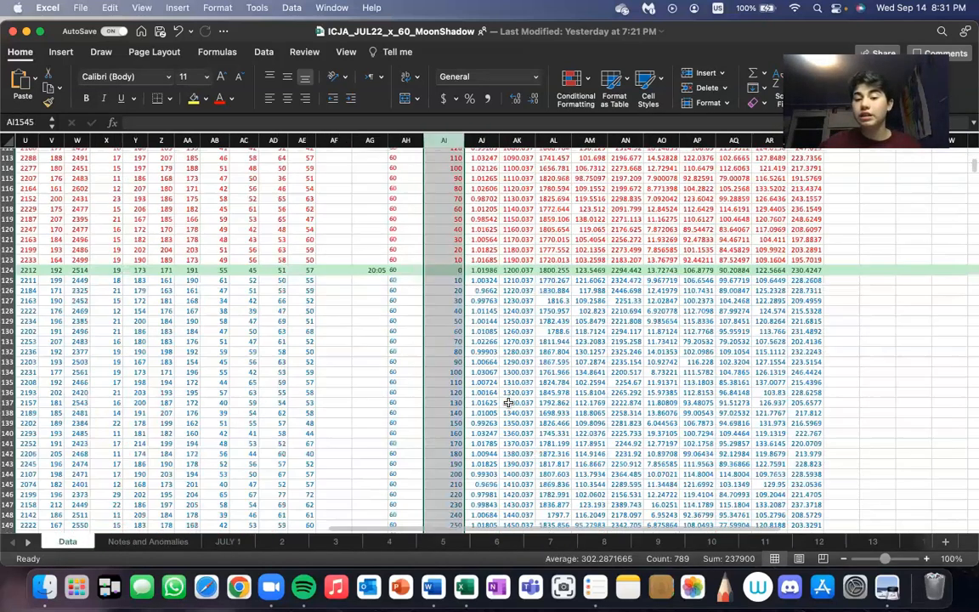
pyautogui.scroll(2, 508, 403)
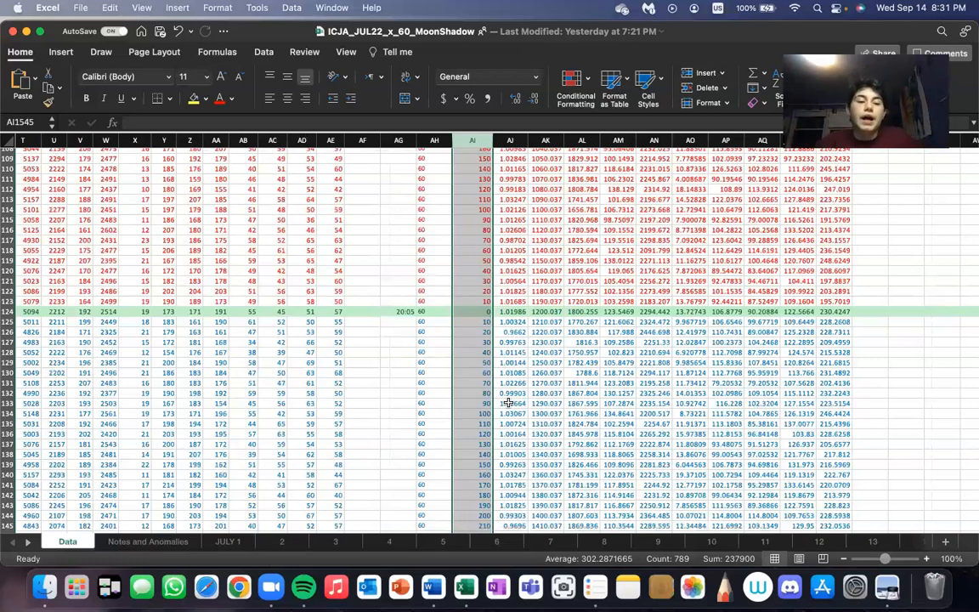
pyautogui.scroll(1, 476, 373)
pyautogui.hscroll(-1, 476, 373)
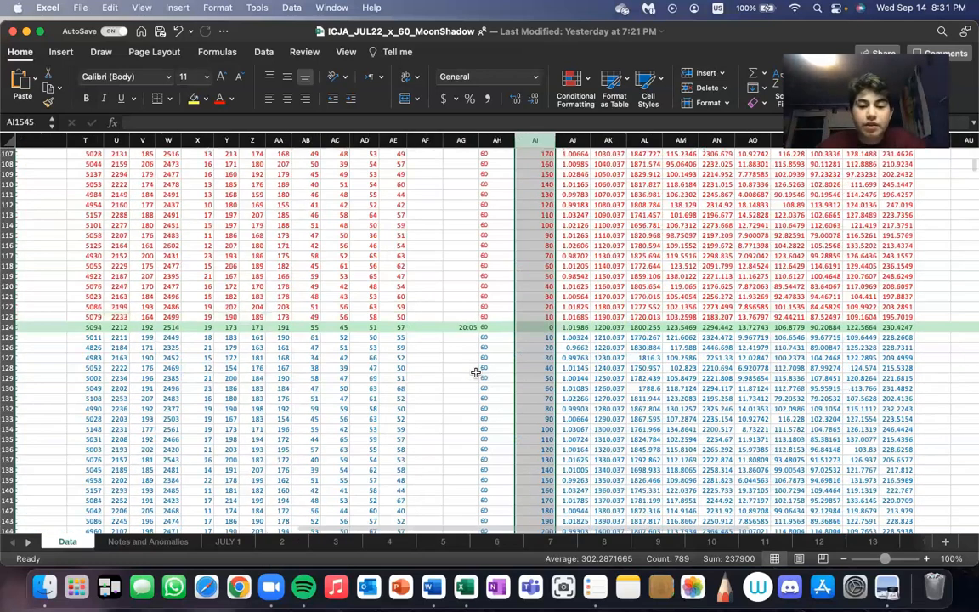
pyautogui.hscroll(-2, 476, 373)
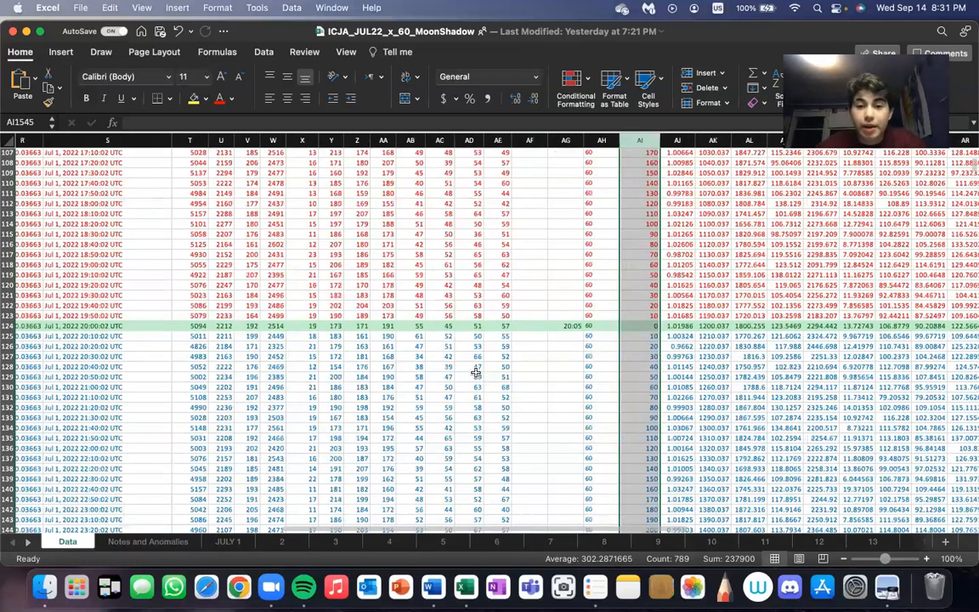
pyautogui.hscroll(2, 477, 373)
# Open the green meridian rule from the conditional formatting rules and locate column AI's minute values that its formula refers to
pyautogui.scroll(1, 476, 373)
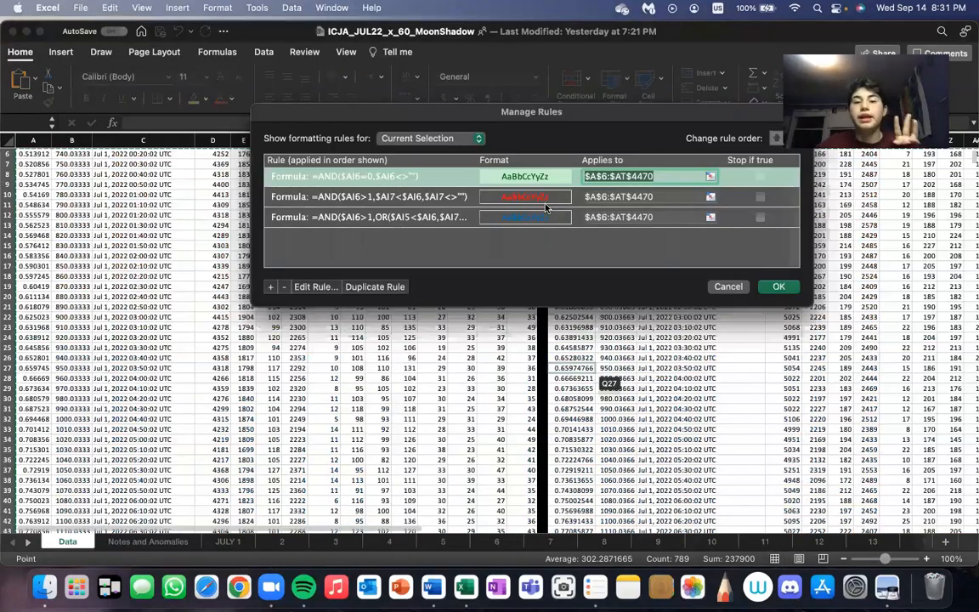
pyautogui.doubleClick(339, 179)
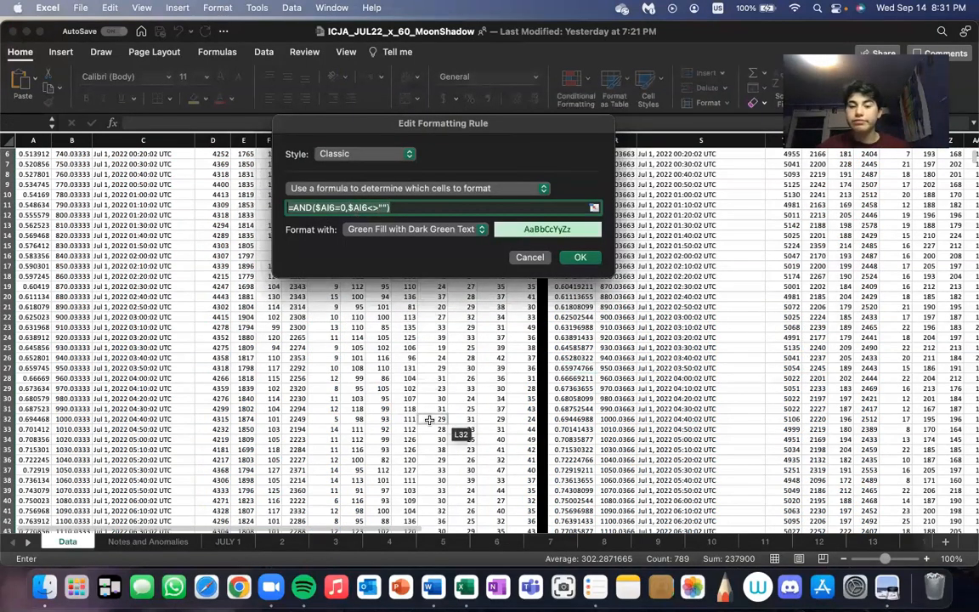
pyautogui.scroll(3, 429, 420)
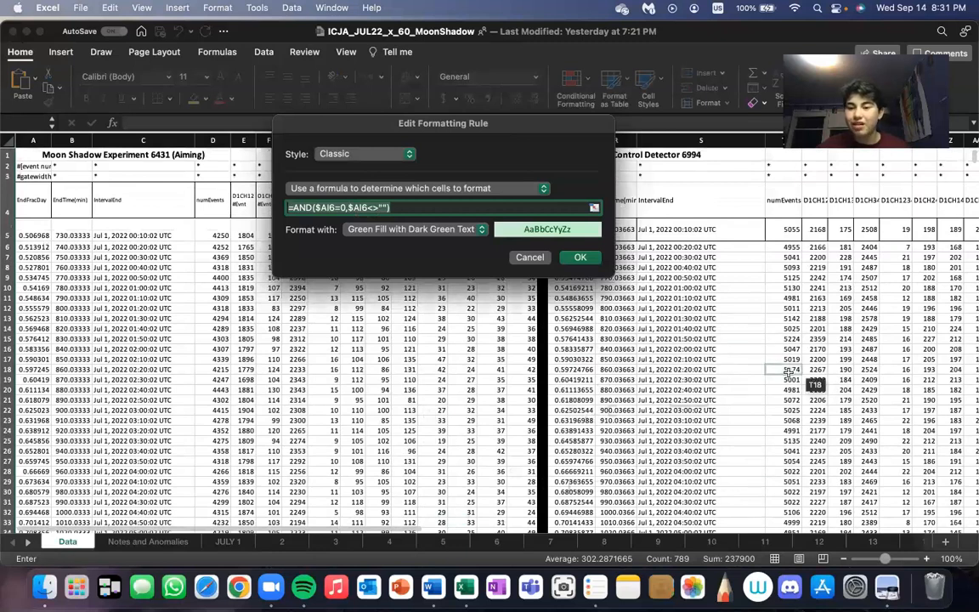
pyautogui.hscroll(5, 731, 400)
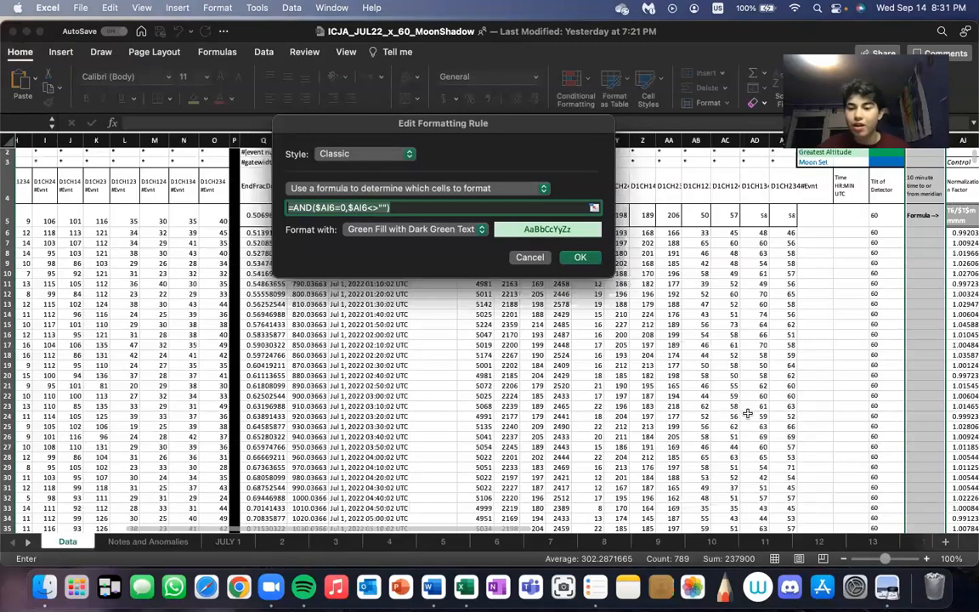
pyautogui.hscroll(5, 677, 281)
pyautogui.scroll(-10, 756, 459)
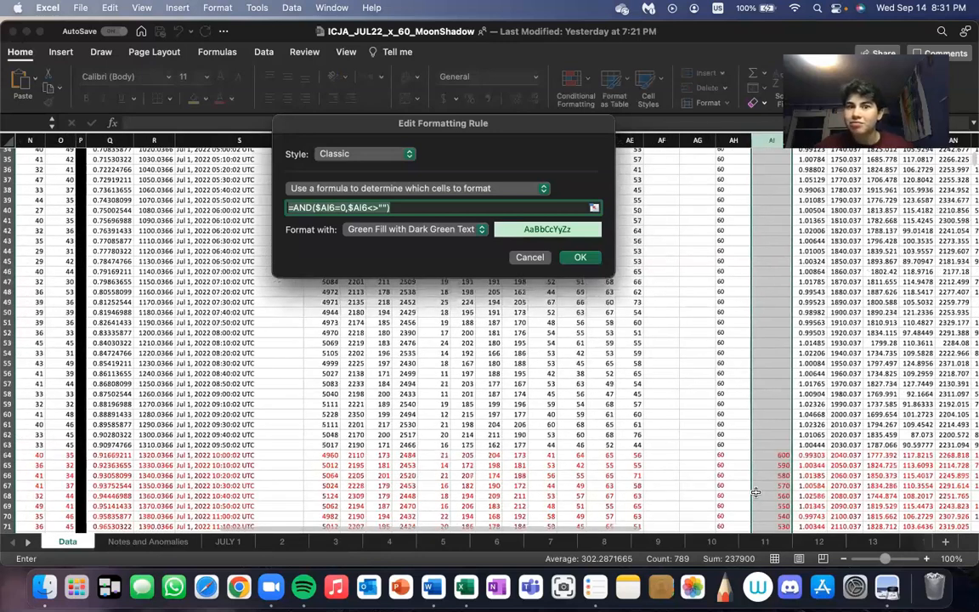
pyautogui.scroll(-2, 756, 493)
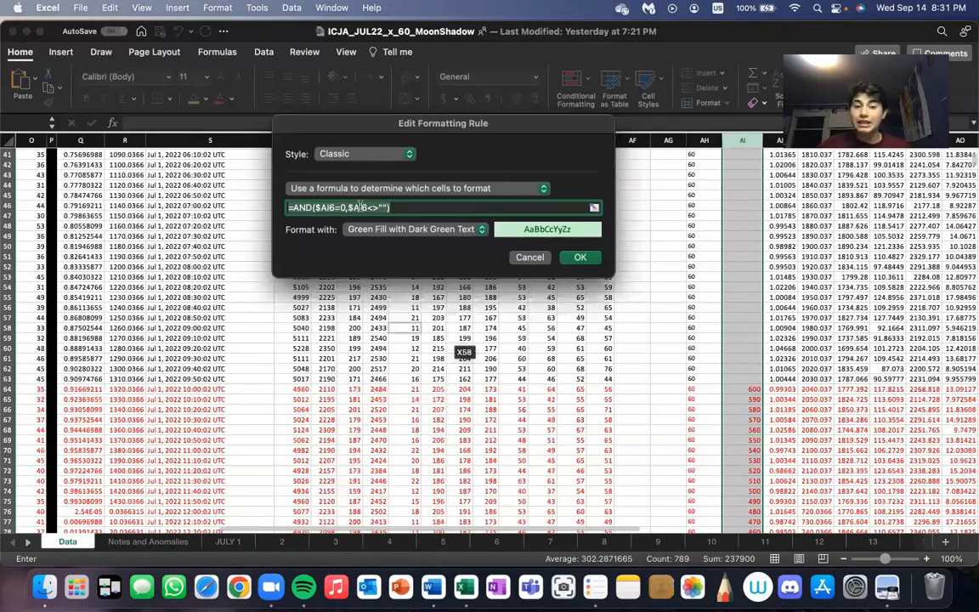
# Check the green rule's zero and non-blank conditions against column AI, from the blank starting rows to the meridian row, and close the rule
pyautogui.scroll(10, 715, 247)
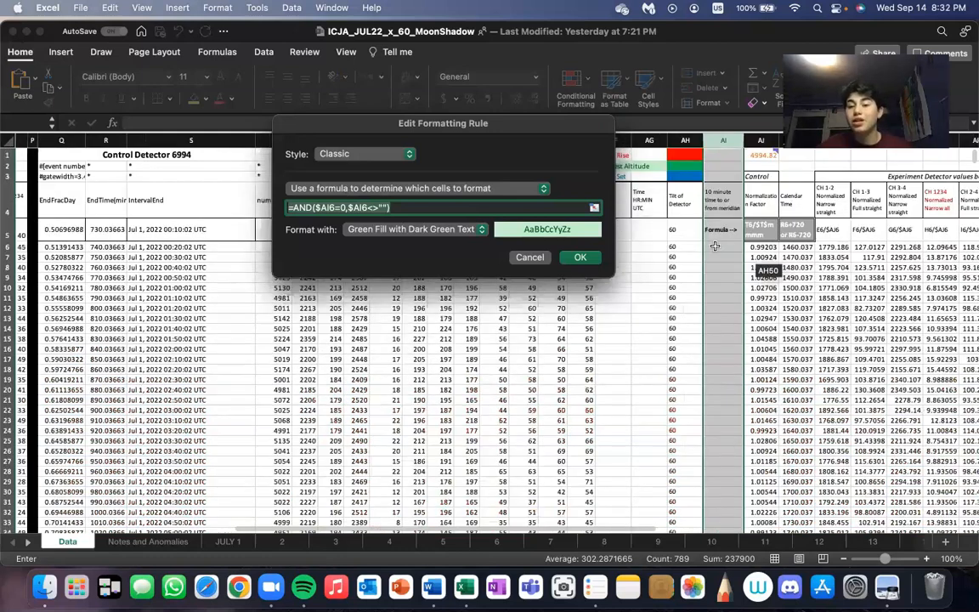
pyautogui.scroll(-3, 715, 247)
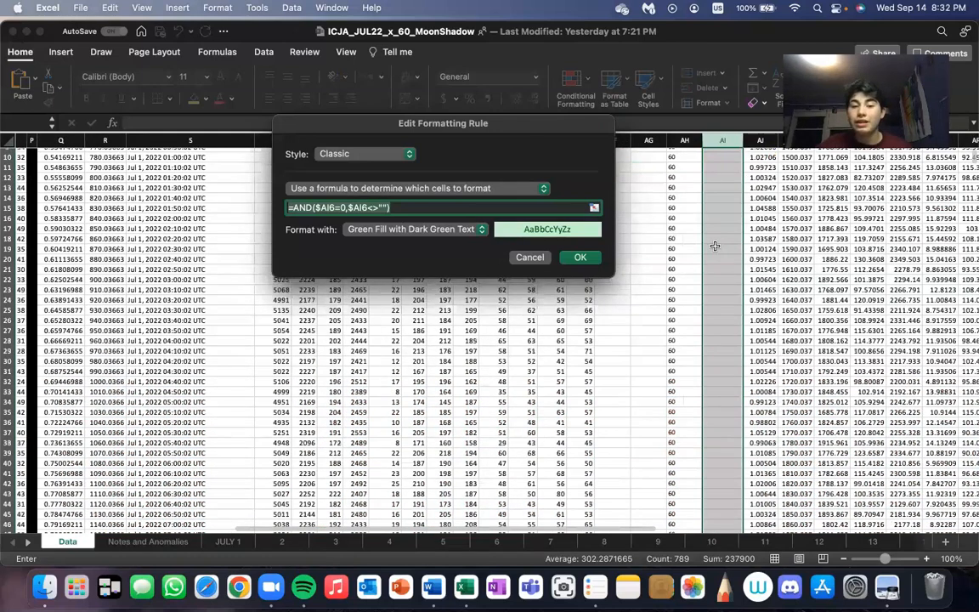
pyautogui.scroll(-10, 715, 246)
pyautogui.scroll(-5, 715, 247)
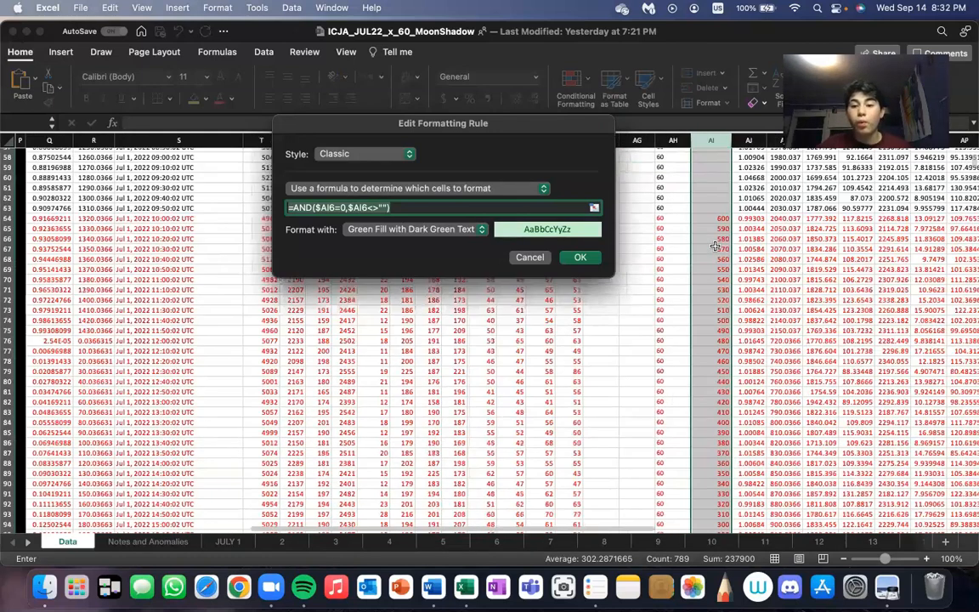
pyautogui.scroll(-15, 679, 335)
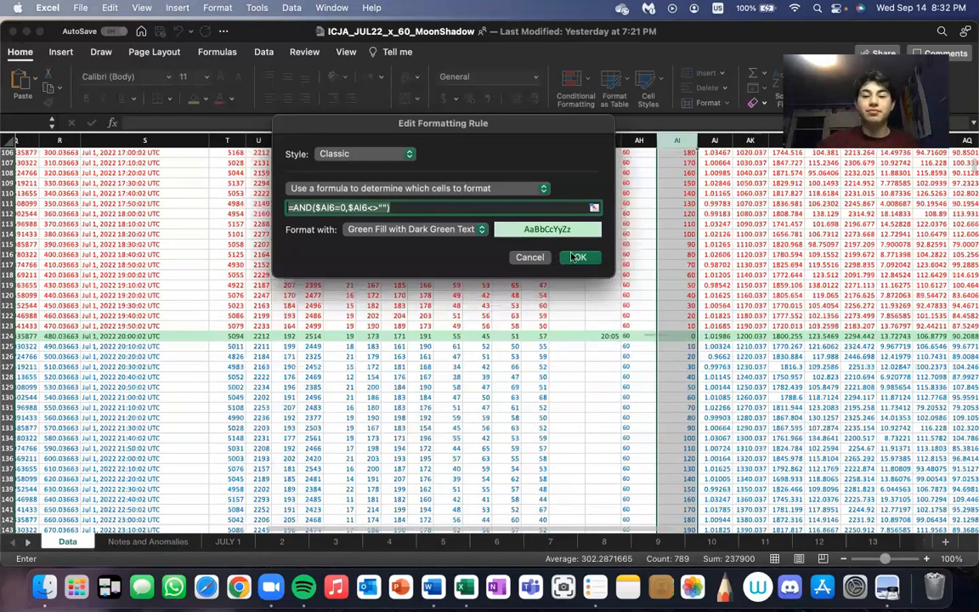
pyautogui.click(576, 257)
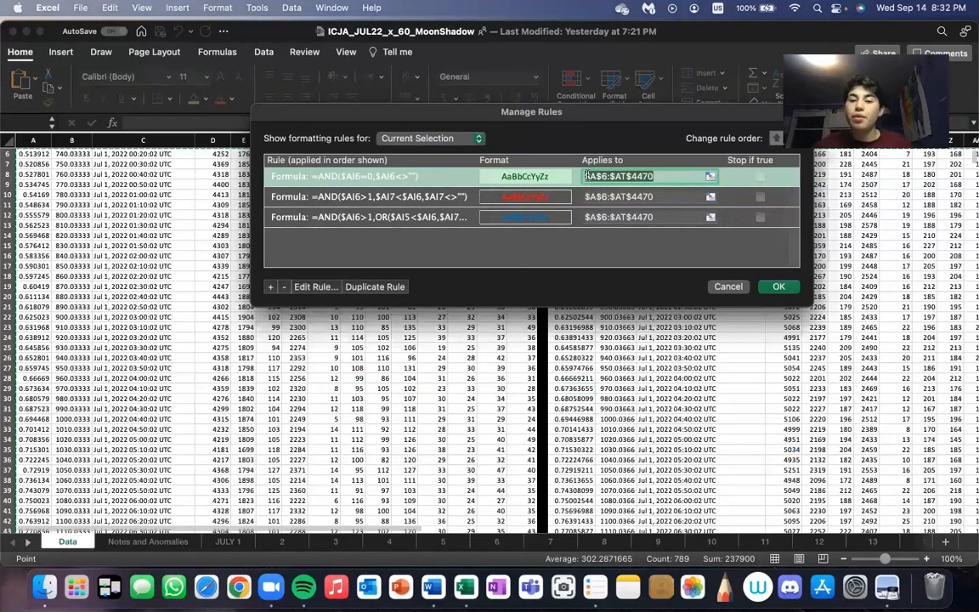
# Trace the green rule's applied range $A$6:$AT$4470 across the sheet, out to its last column and back to the control detector data
pyautogui.hscroll(1, 672, 342)
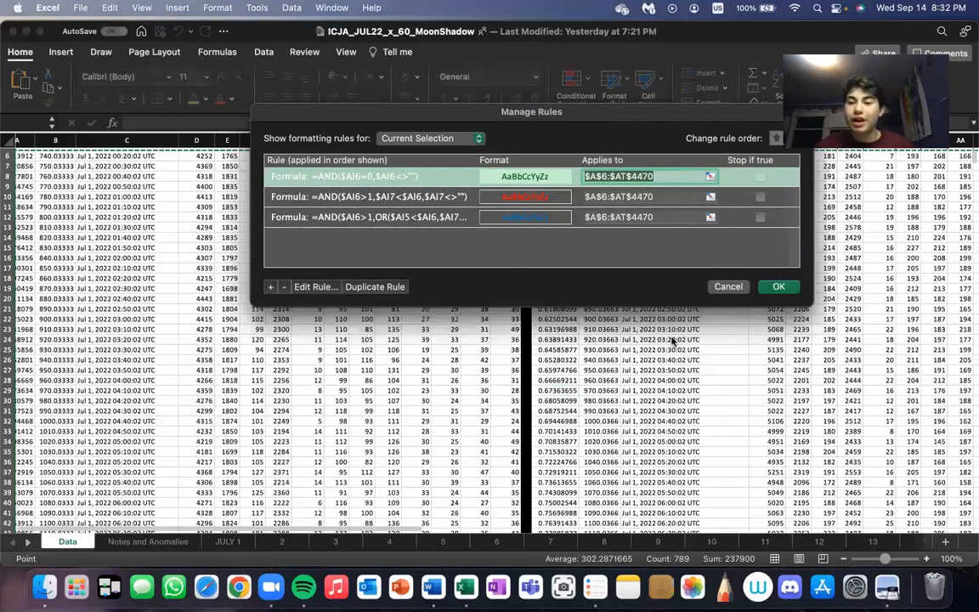
pyautogui.hscroll(5, 672, 341)
pyautogui.hscroll(4, 672, 342)
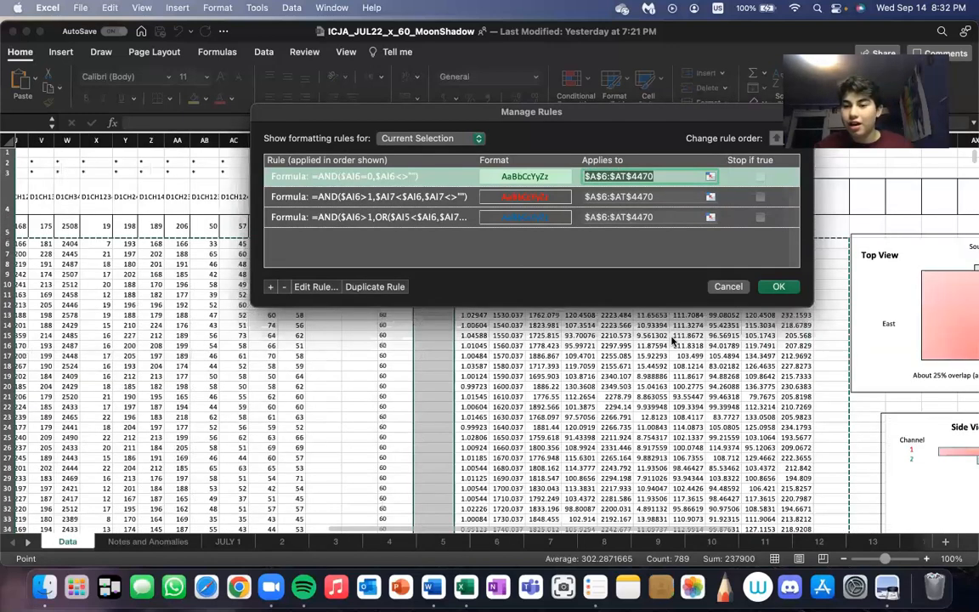
pyautogui.hscroll(-2, 671, 342)
pyautogui.hscroll(-4, 671, 341)
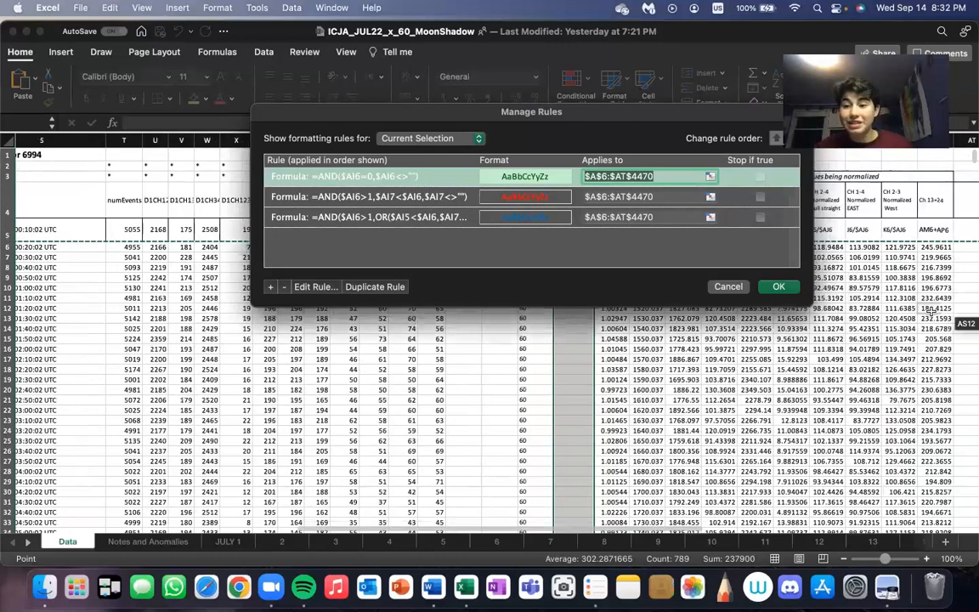
pyautogui.hscroll(-2, 653, 448)
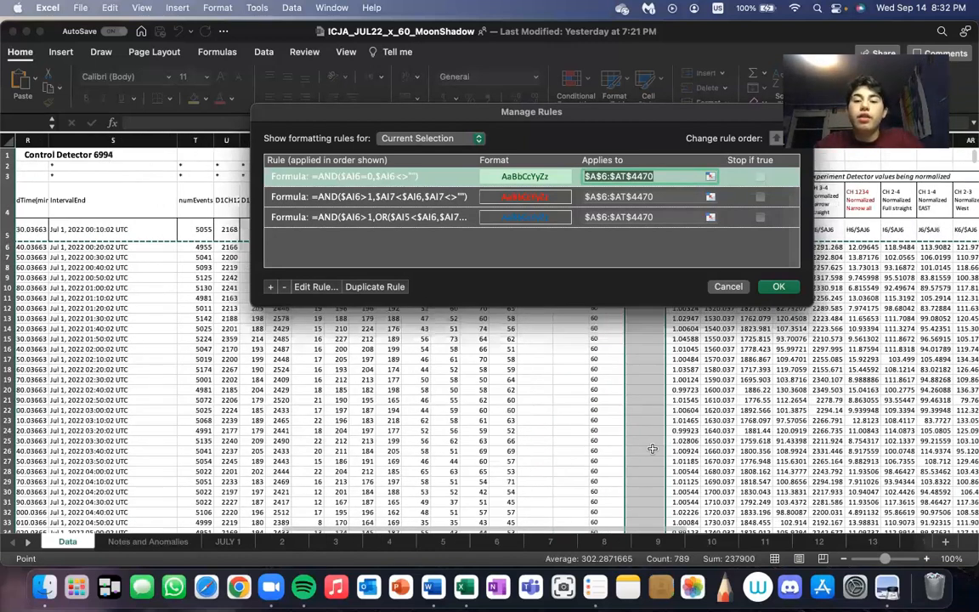
pyautogui.hscroll(-1, 653, 448)
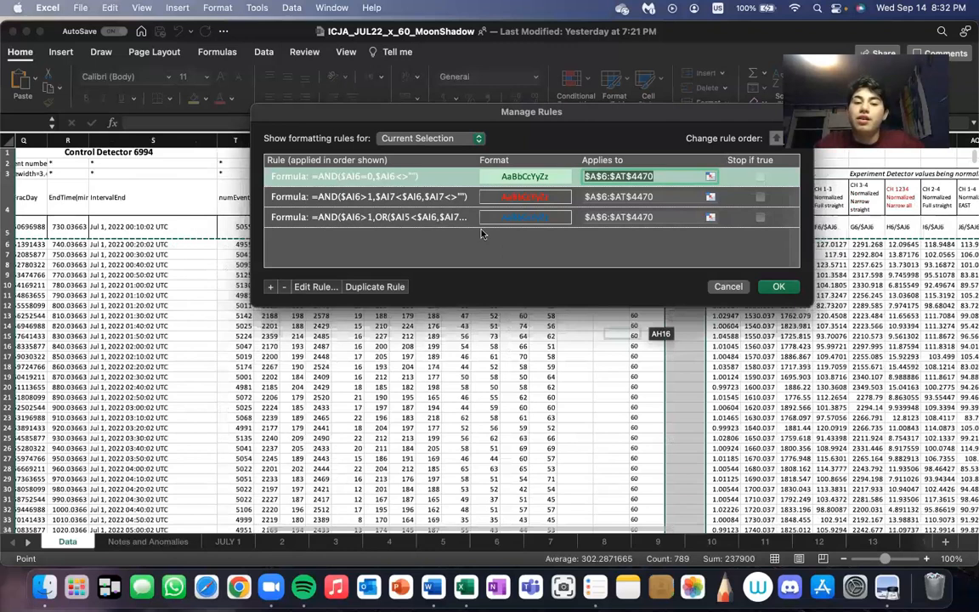
# Open the red moon rise rule and examine its formula against the first red rows in column AI
pyautogui.doubleClick(412, 196)
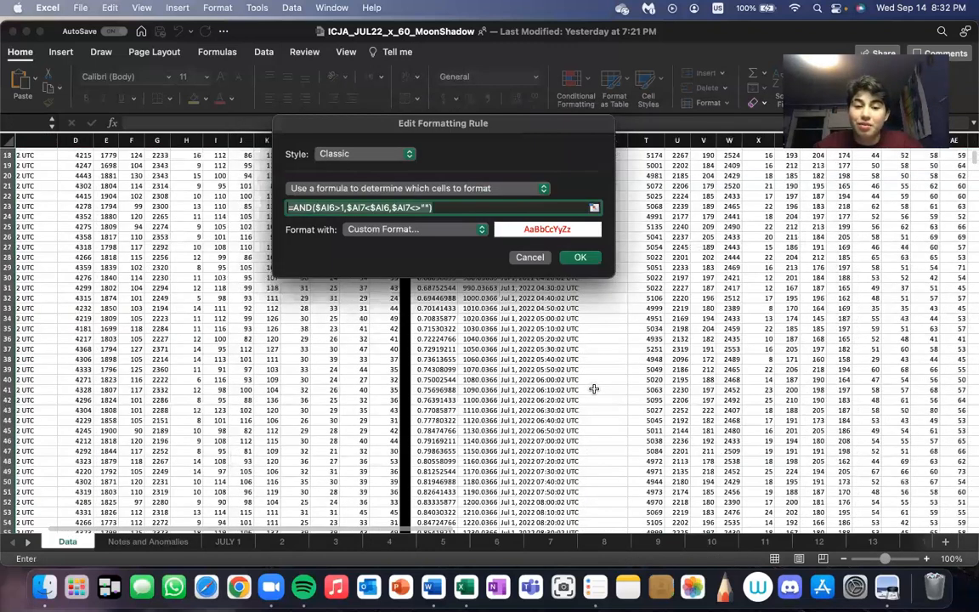
pyautogui.scroll(6, 594, 388)
pyautogui.hscroll(10, 594, 388)
pyautogui.scroll(-5, 595, 389)
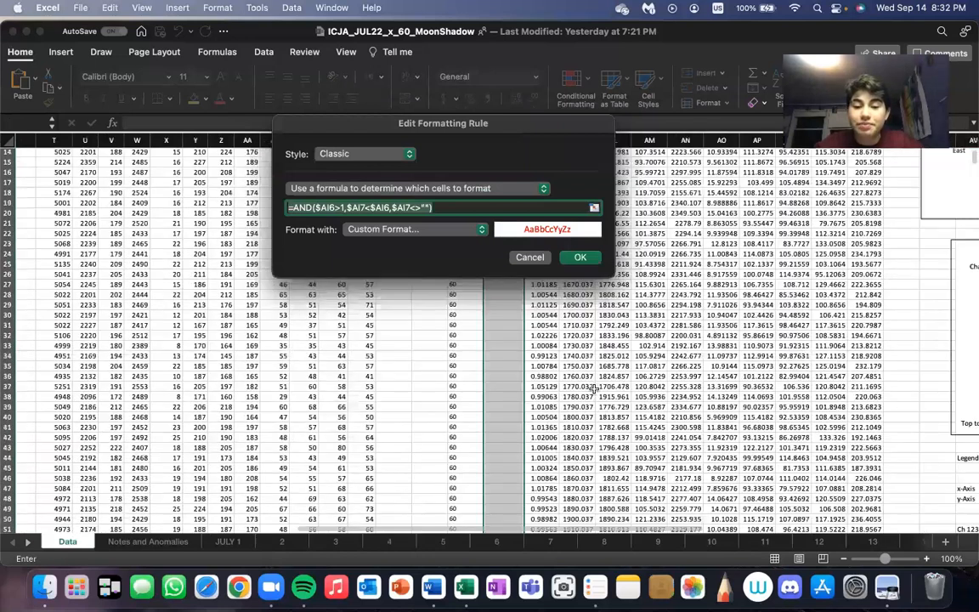
pyautogui.scroll(-9, 588, 389)
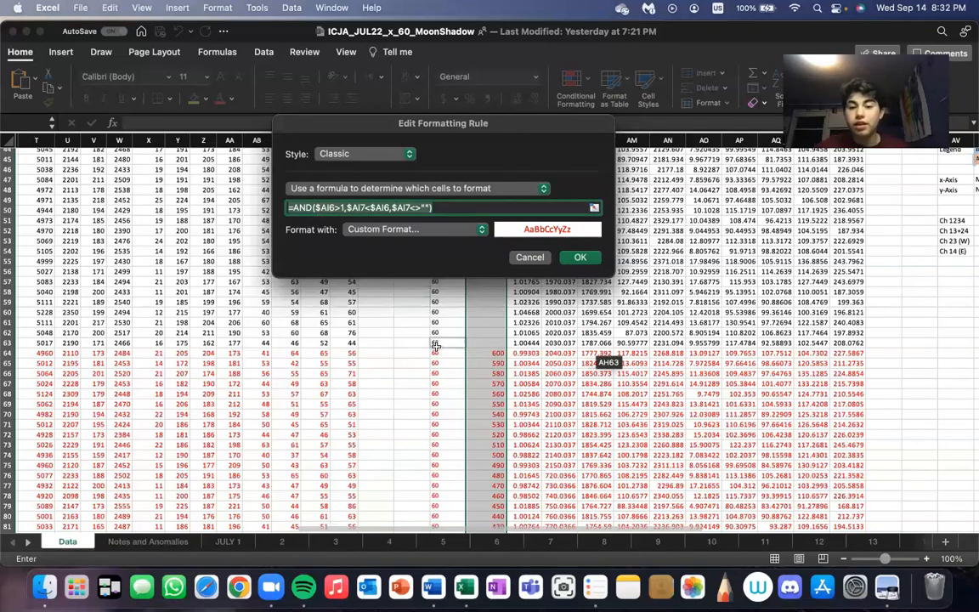
pyautogui.scroll(-5, 469, 413)
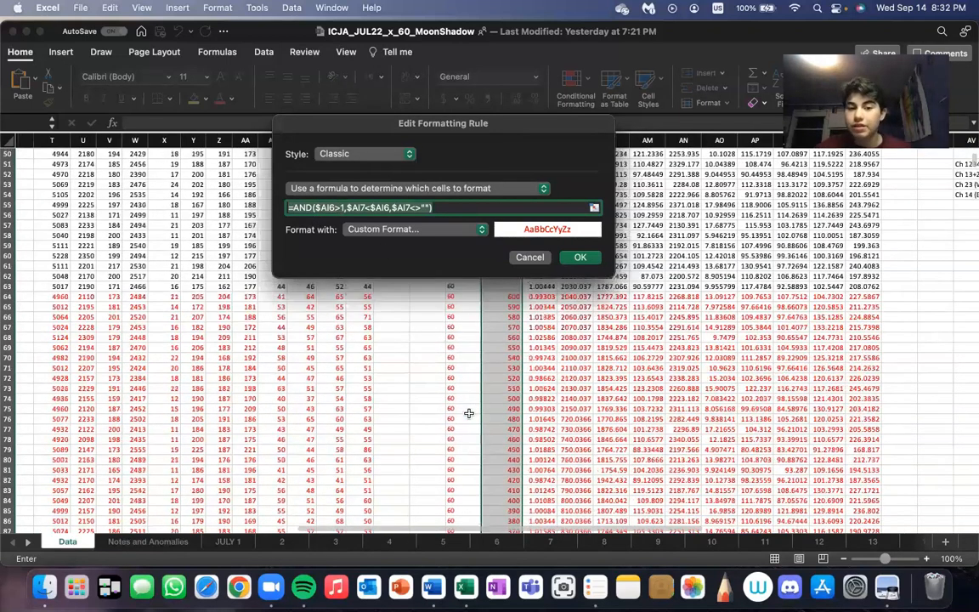
pyautogui.scroll(-2, 468, 414)
pyautogui.hscroll(2, 468, 413)
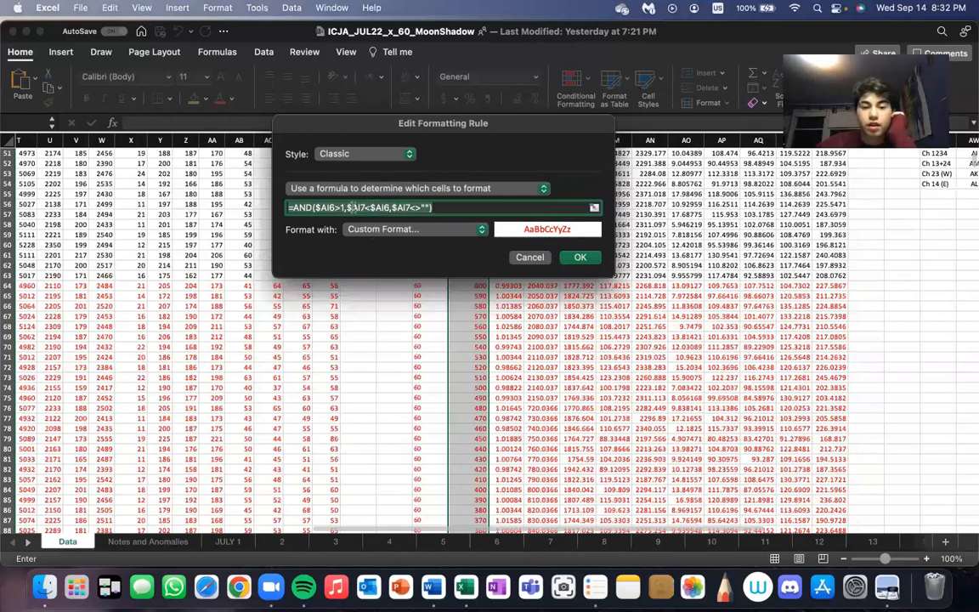
# Move the rule editor clear of column AI and compare the red rule's conditions with the blank cells from AI6 and the descending minutes
pyautogui.scroll(1, 533, 378)
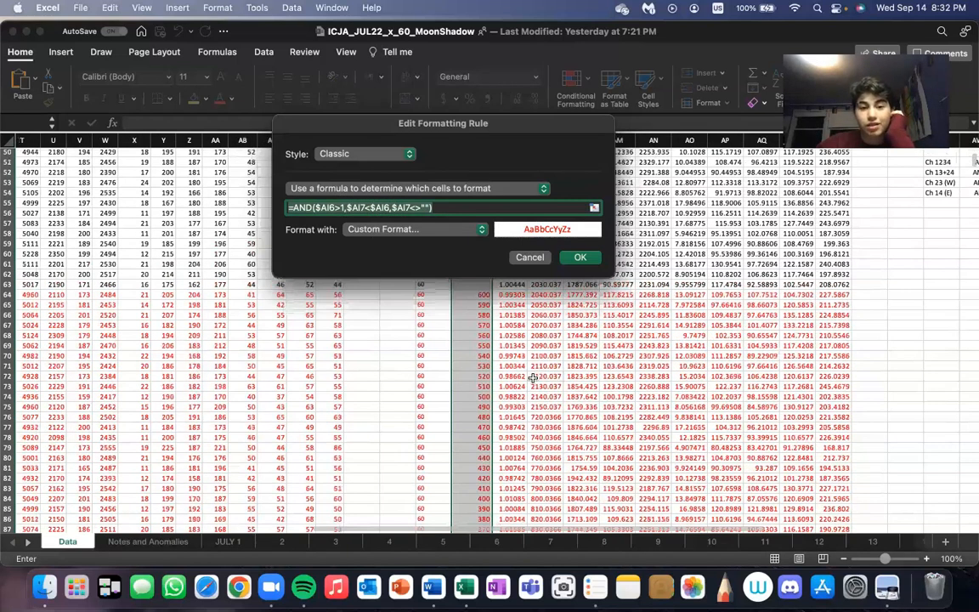
pyautogui.scroll(5, 533, 377)
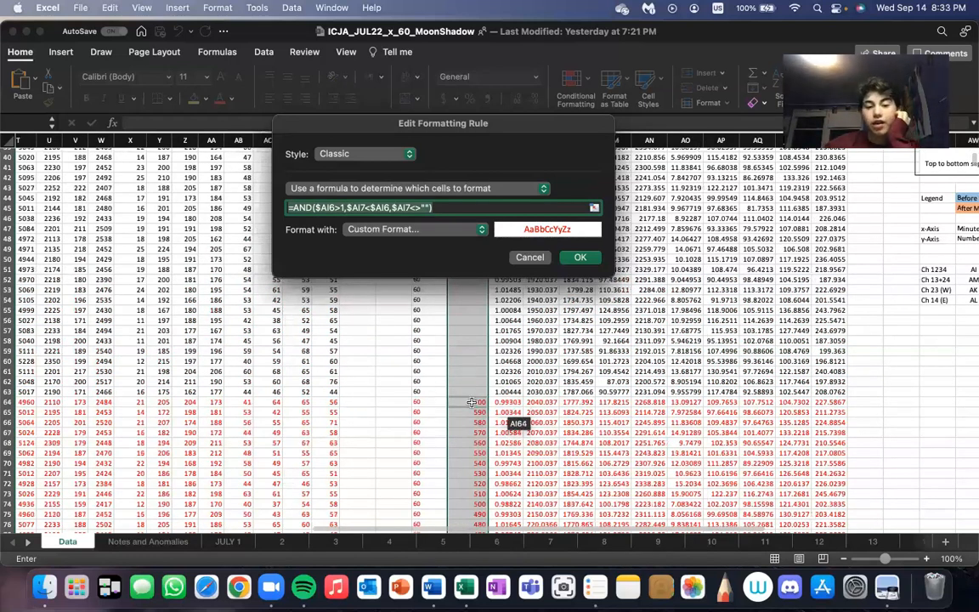
pyautogui.scroll(10, 473, 404)
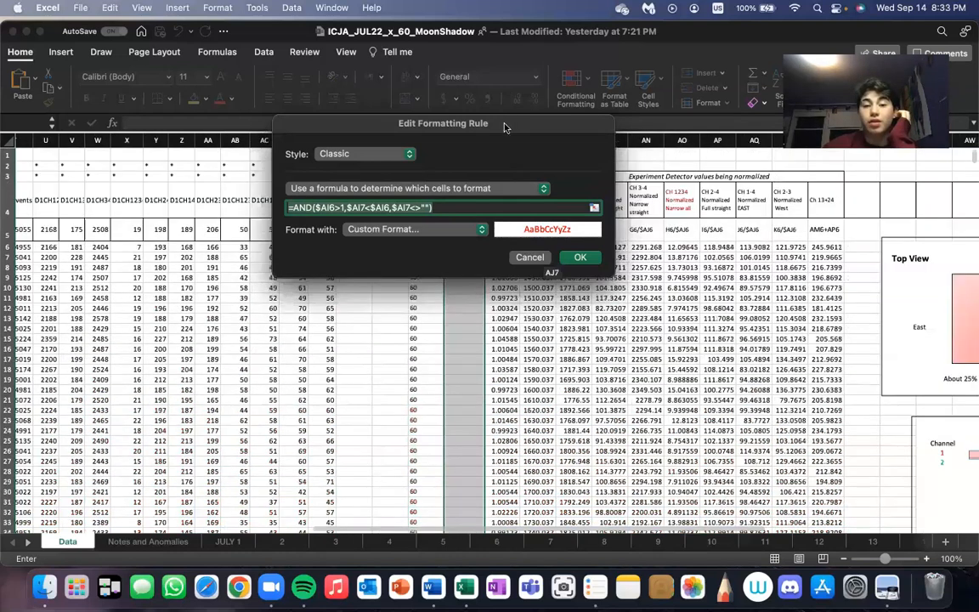
pyautogui.moveTo(504, 126); pyautogui.dragTo(750, 198)
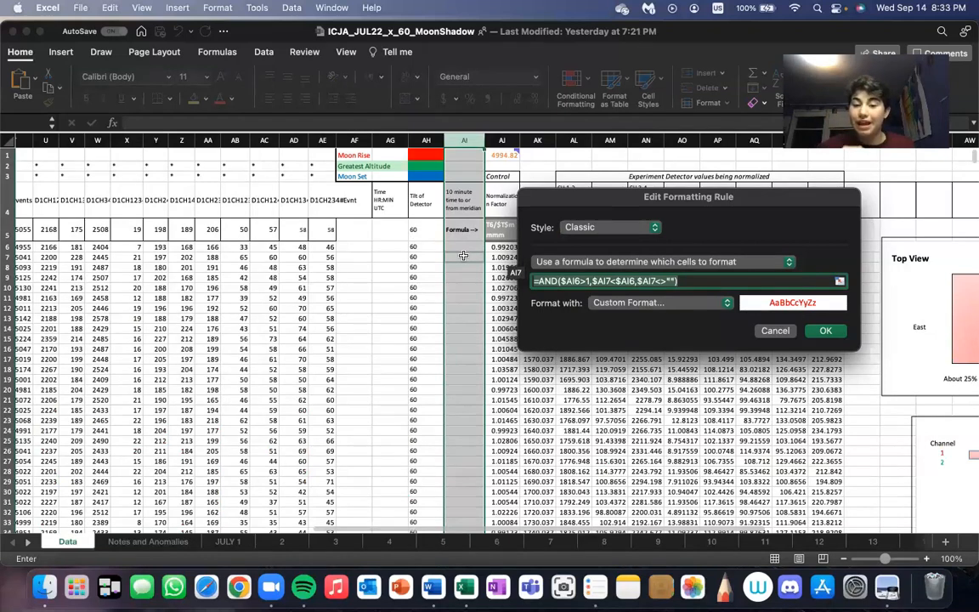
pyautogui.scroll(-10, 481, 470)
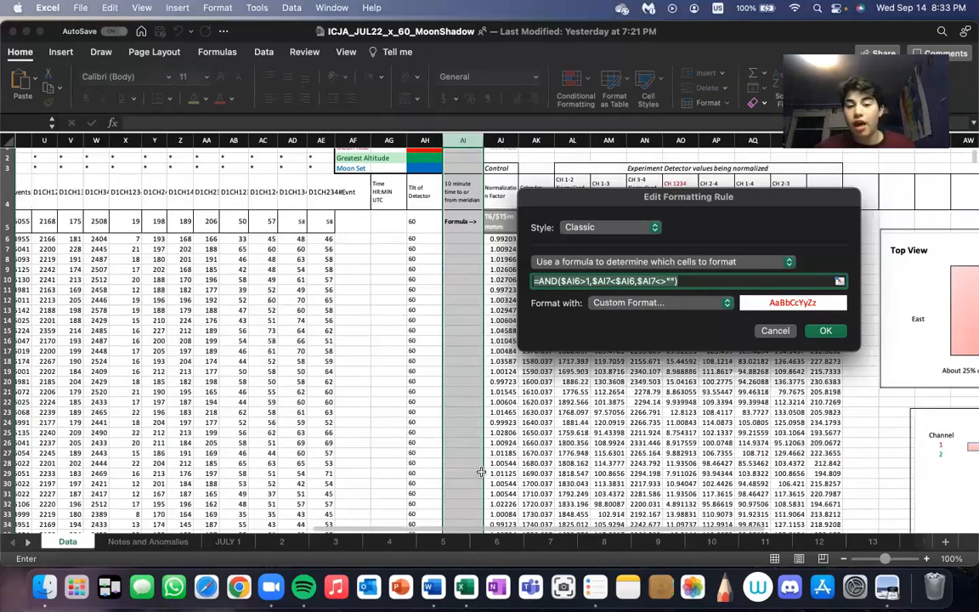
pyautogui.scroll(-12, 481, 470)
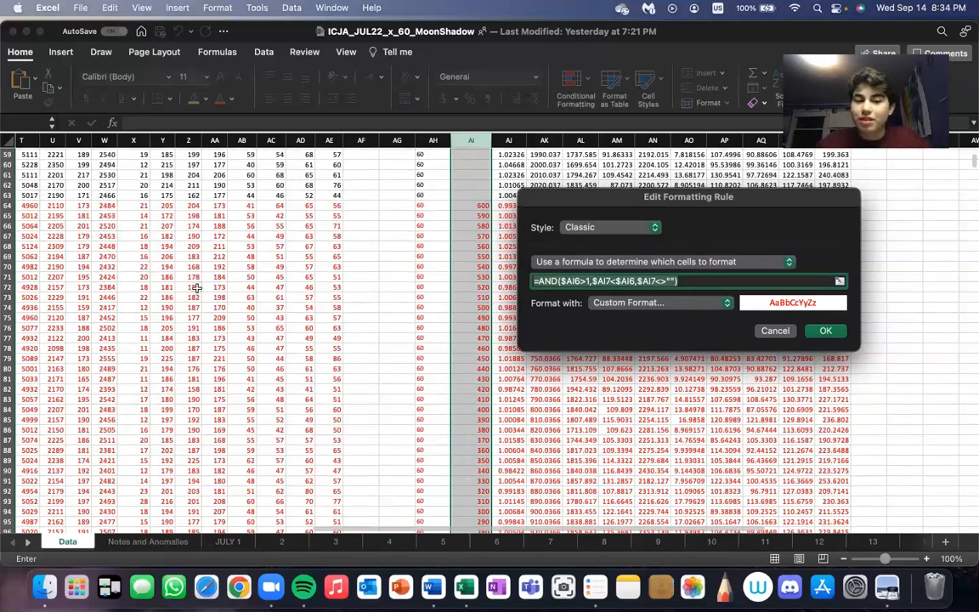
pyautogui.scroll(-5, 197, 287)
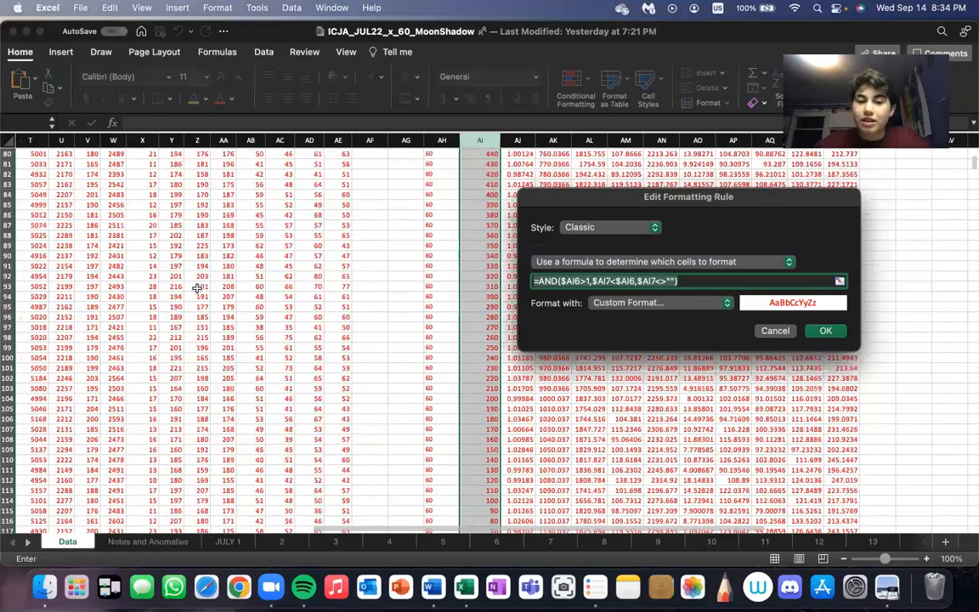
# Compare the red rule with the ascending blue rows, the blank gap before July 2 and the green zero row, and close the rule
pyautogui.scroll(-12, 196, 288)
pyautogui.scroll(-12, 414, 225)
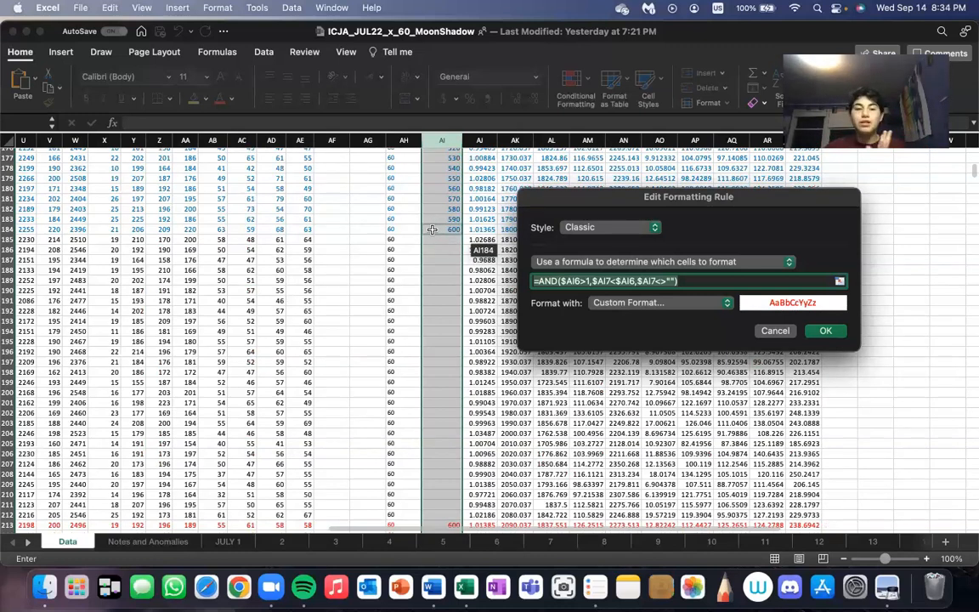
pyautogui.scroll(2, 431, 229)
pyautogui.scroll(7, 432, 230)
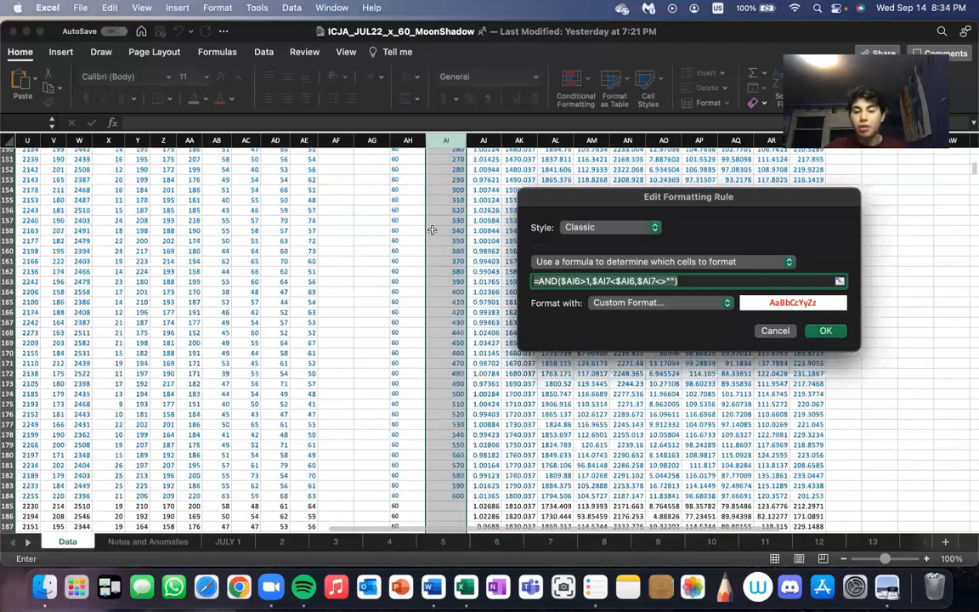
pyautogui.scroll(1, 432, 229)
pyautogui.scroll(1, 432, 230)
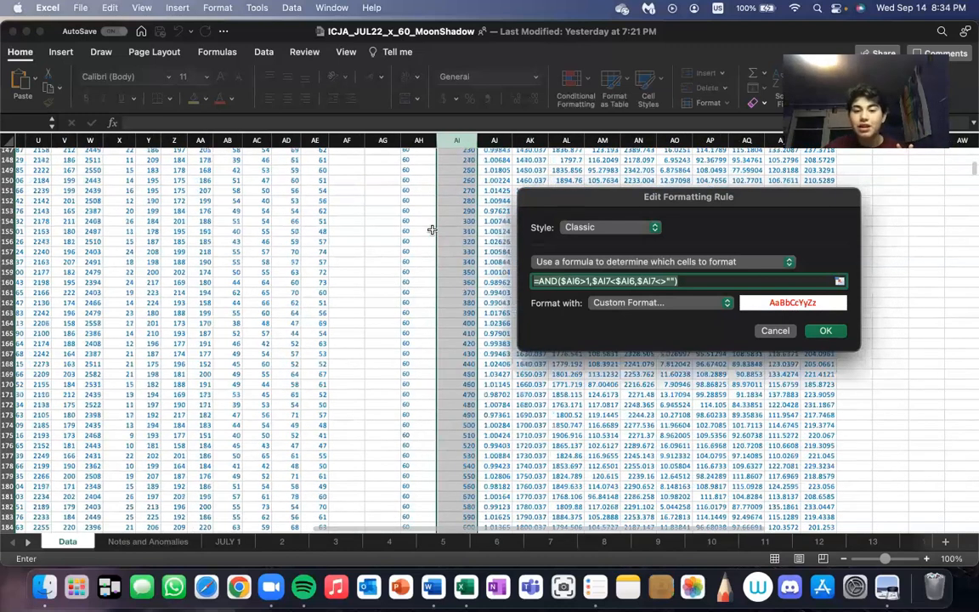
pyautogui.scroll(10, 429, 228)
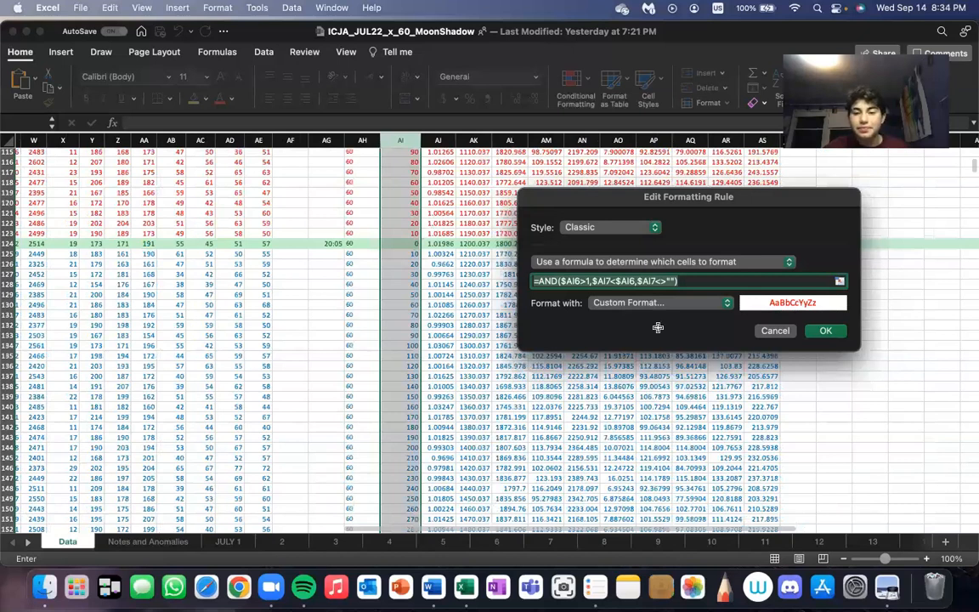
pyautogui.scroll(5, 827, 355)
pyautogui.click(825, 332)
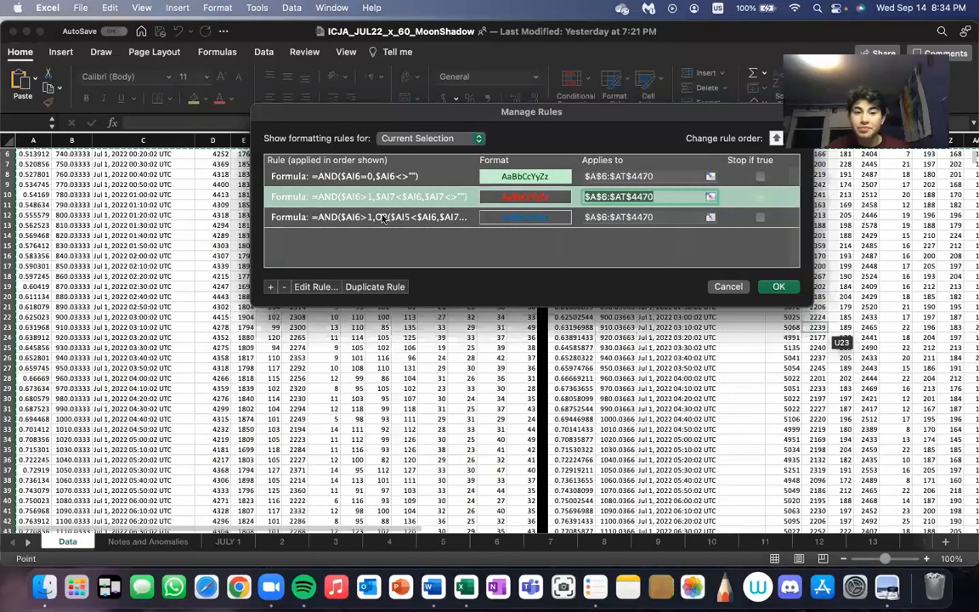
# Open the blue rule and examine its formula =AND($AI6>1,OR($AI5<$AI6,$AI7="")) alongside column AI
pyautogui.click(380, 217)
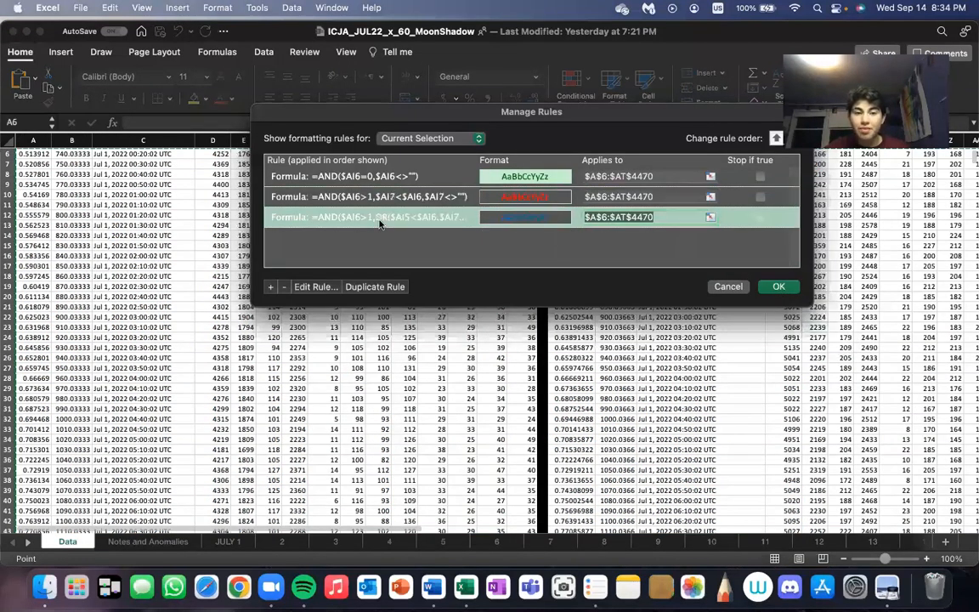
pyautogui.doubleClick(380, 219)
pyautogui.scroll(-2, 672, 389)
pyautogui.hscroll(2, 673, 390)
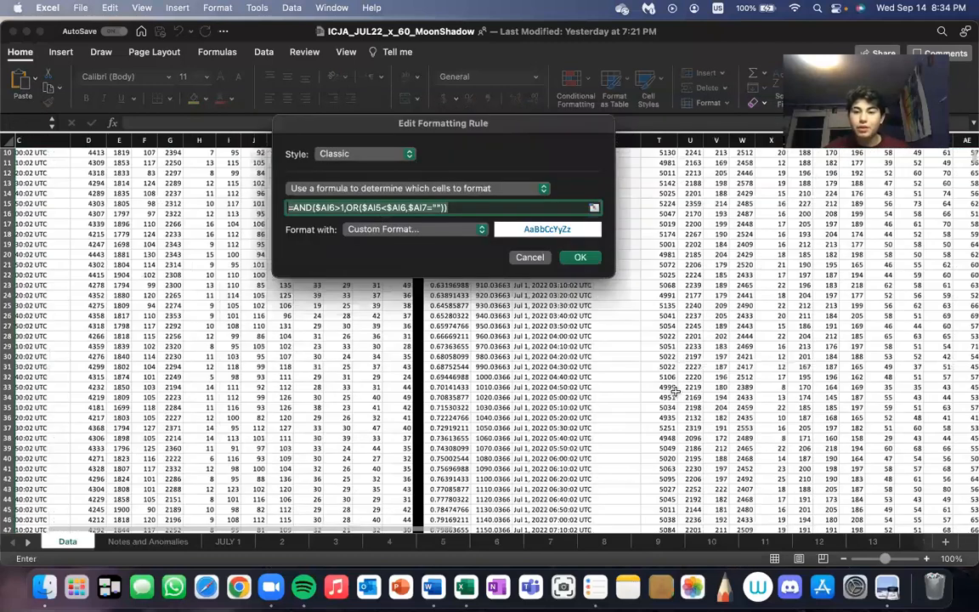
pyautogui.scroll(-6, 675, 391)
pyautogui.hscroll(5, 675, 391)
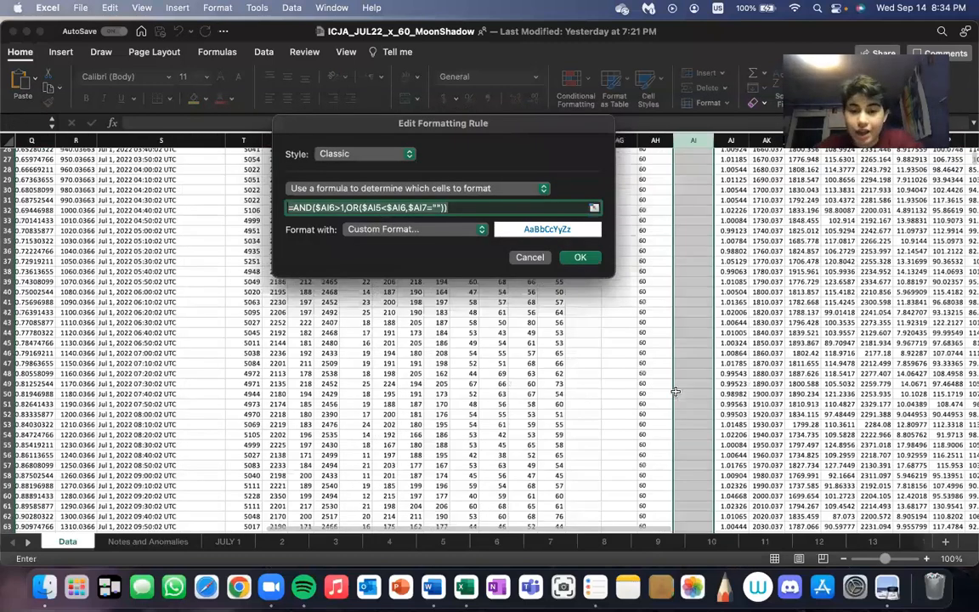
# Compare the blue rule's conditions with the ascending minutes and the last blue row before the July 2 gap, and close the rule and rule list
pyautogui.scroll(-20, 675, 391)
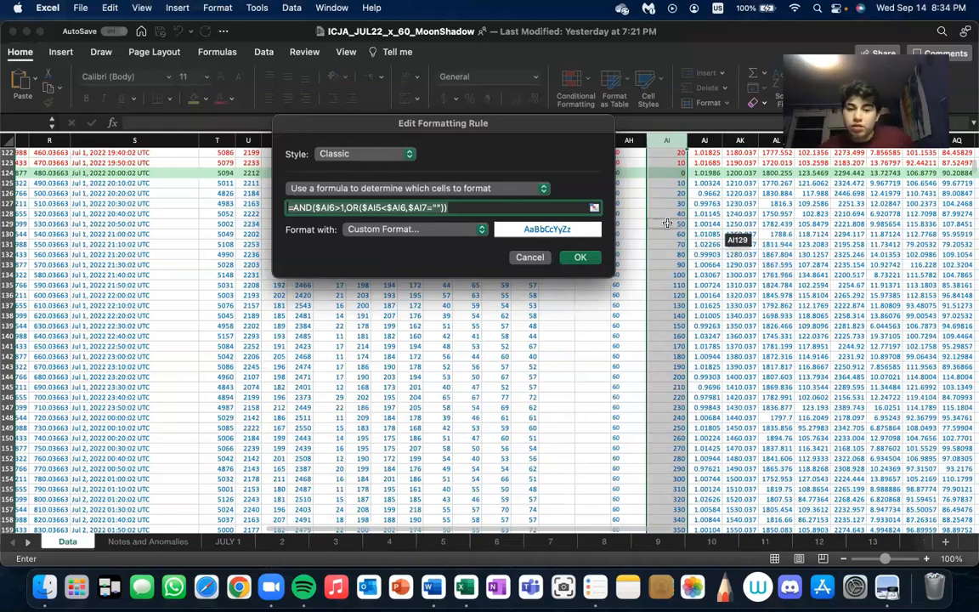
pyautogui.scroll(-2, 667, 223)
pyautogui.scroll(-7, 668, 223)
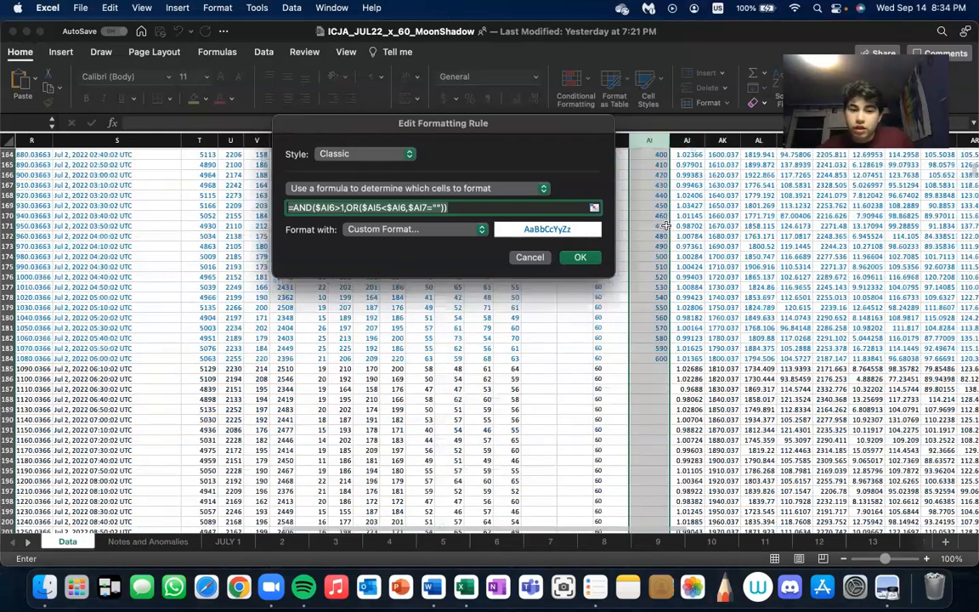
pyautogui.scroll(-8, 646, 221)
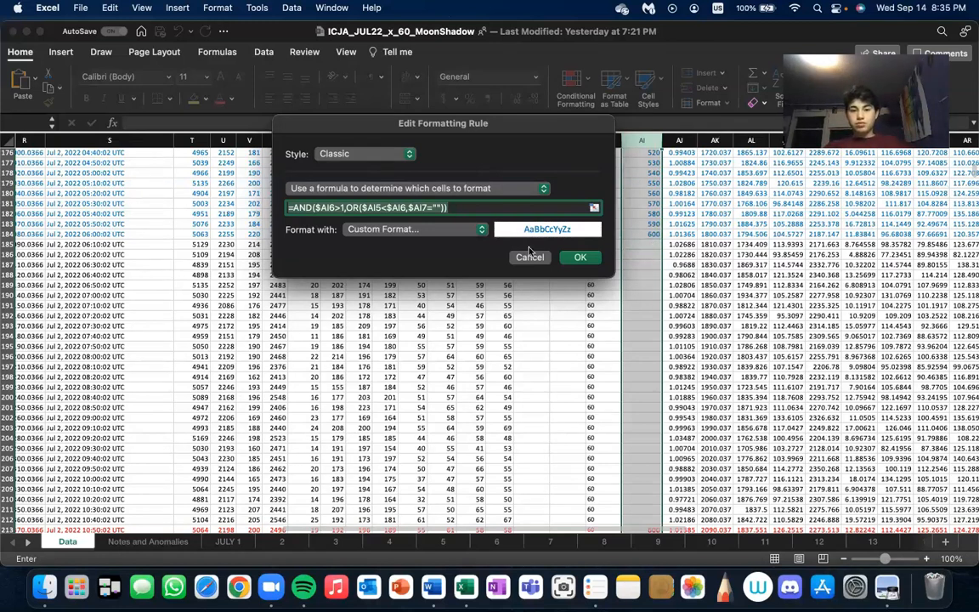
pyautogui.click(584, 258)
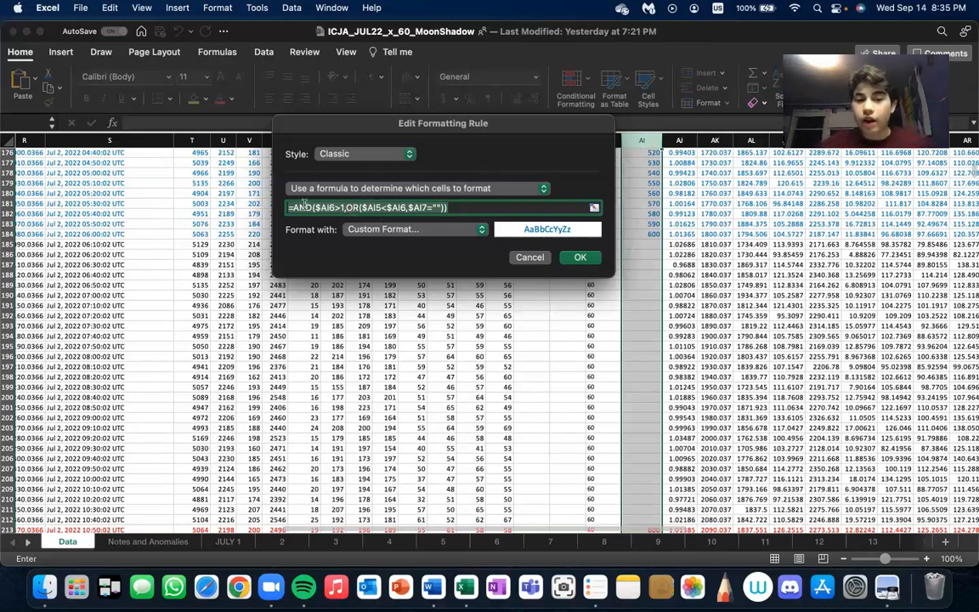
pyautogui.write('1,')
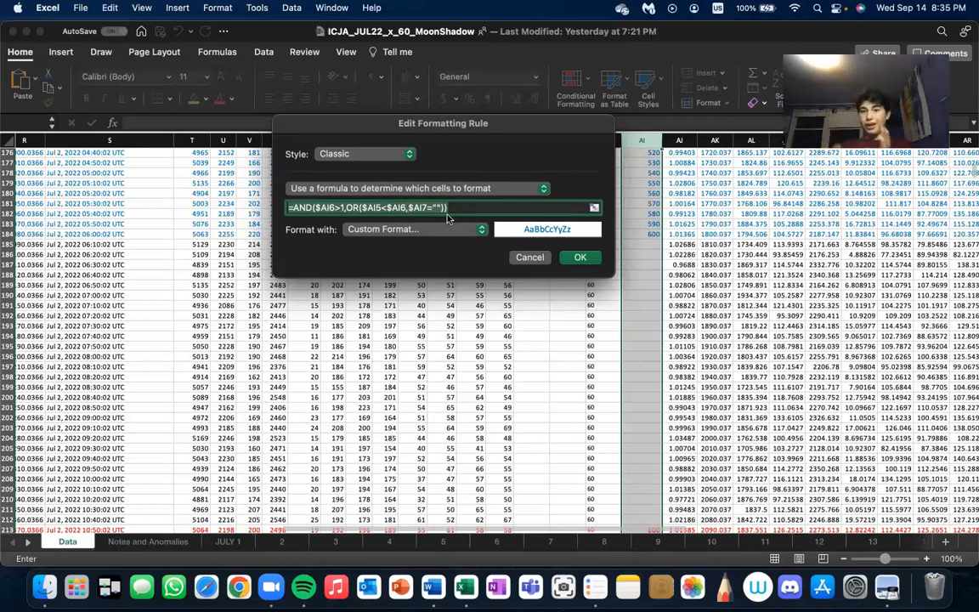
pyautogui.click(580, 256)
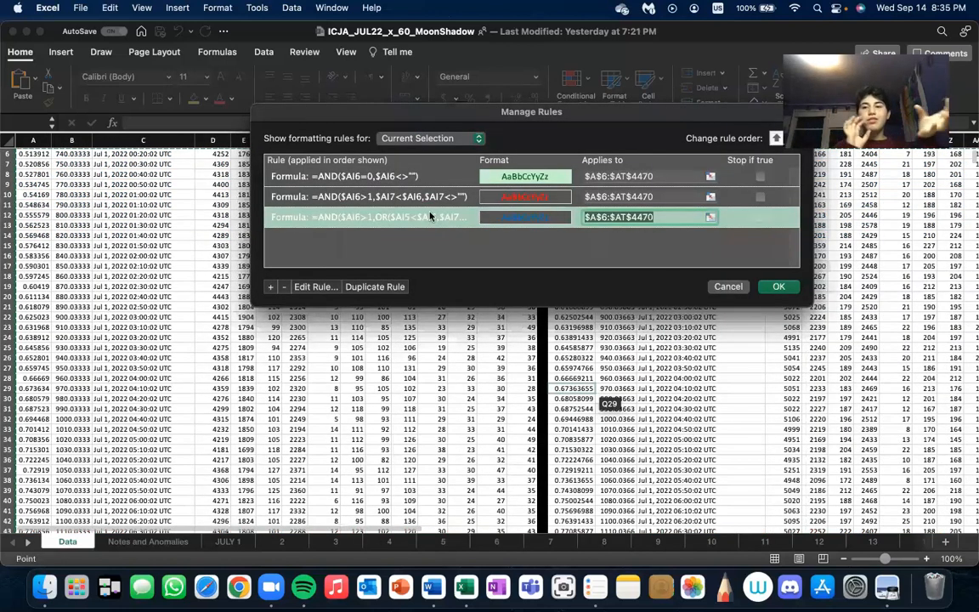
pyautogui.click(776, 287)
# Review how column AI drives the coloring from the first red rows of July 1 through the green zero row and the blue rows
pyautogui.hscroll(5, 773, 290)
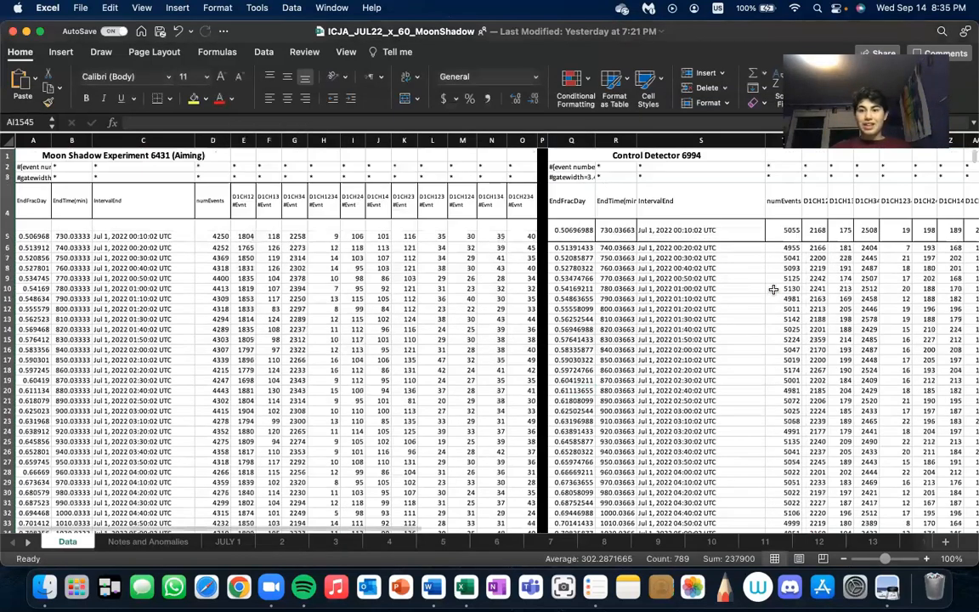
pyautogui.scroll(-10, 774, 290)
pyautogui.hscroll(5, 774, 290)
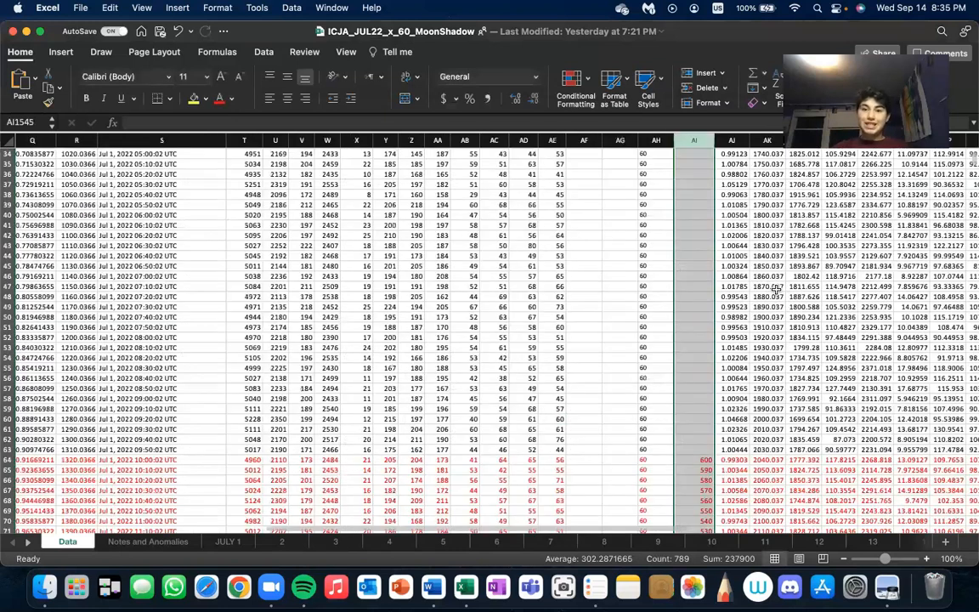
pyautogui.scroll(-7, 774, 290)
pyautogui.hscroll(1, 774, 290)
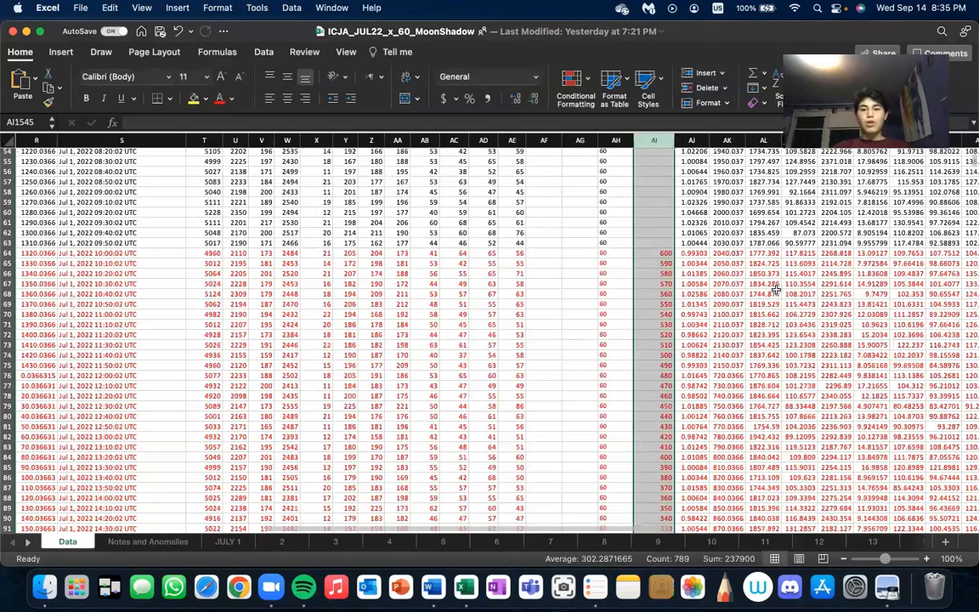
pyautogui.scroll(-11, 775, 290)
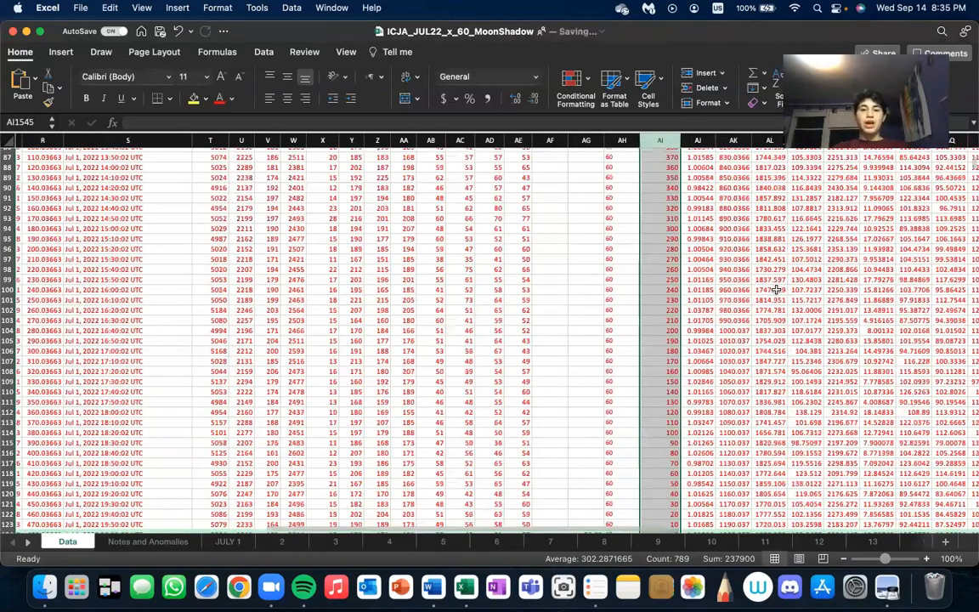
pyautogui.scroll(-7, 775, 290)
pyautogui.hscroll(-1, 775, 290)
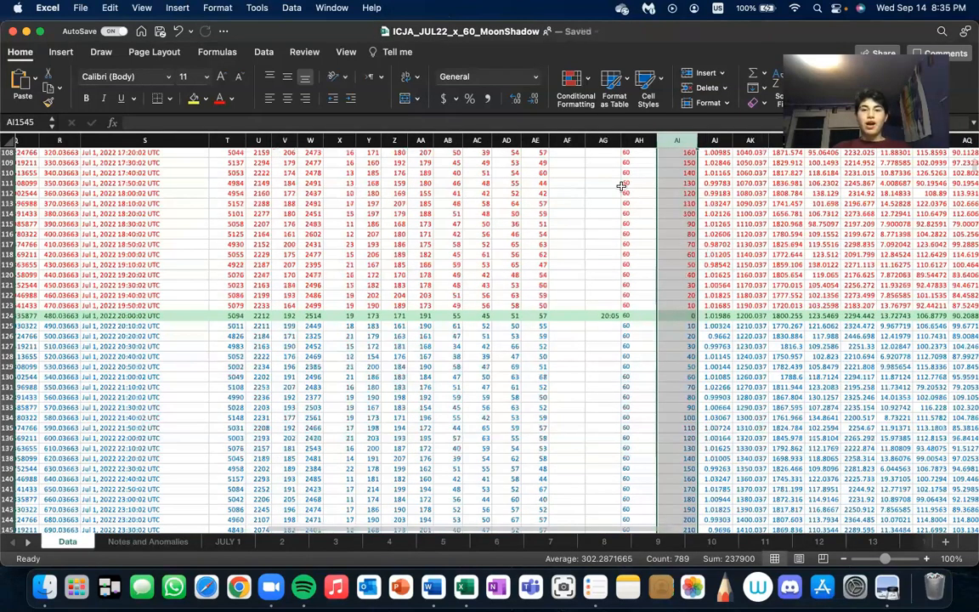
# Start a new Classic conditional formatting rule that uses a formula to determine which cells to format
pyautogui.click(589, 81)
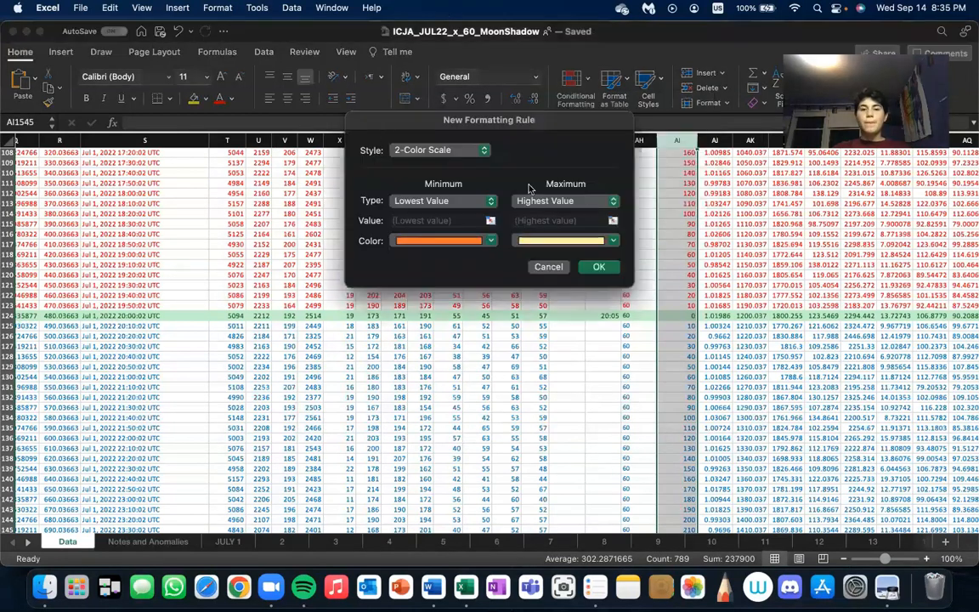
pyautogui.click(430, 151)
pyautogui.click(415, 213)
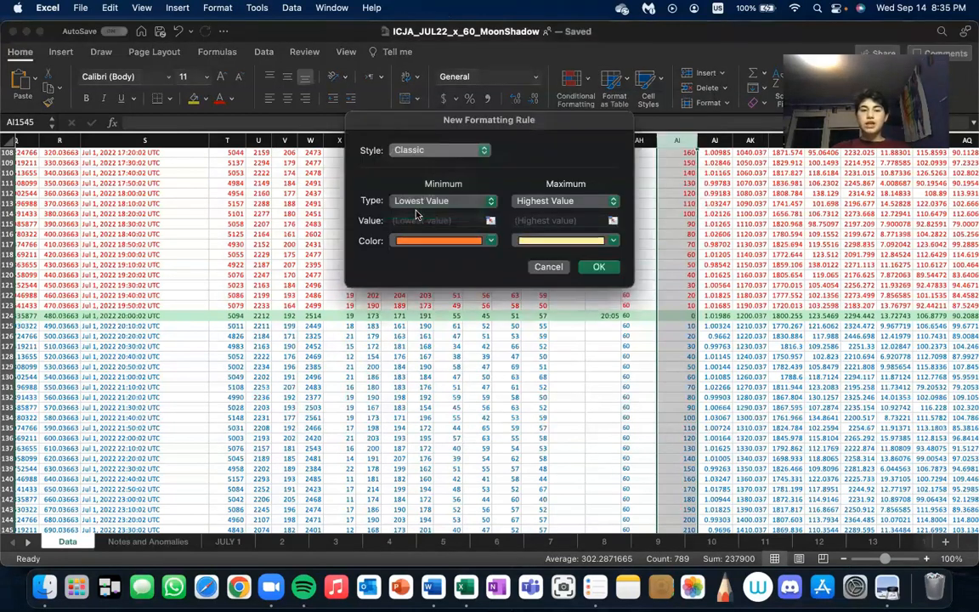
pyautogui.click(449, 226)
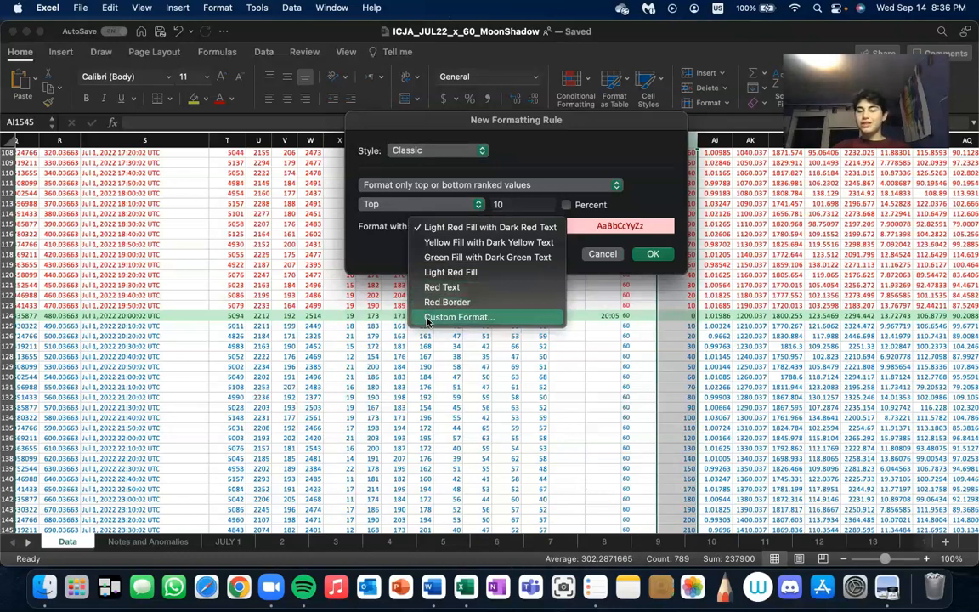
pyautogui.click(471, 165)
pyautogui.click(466, 184)
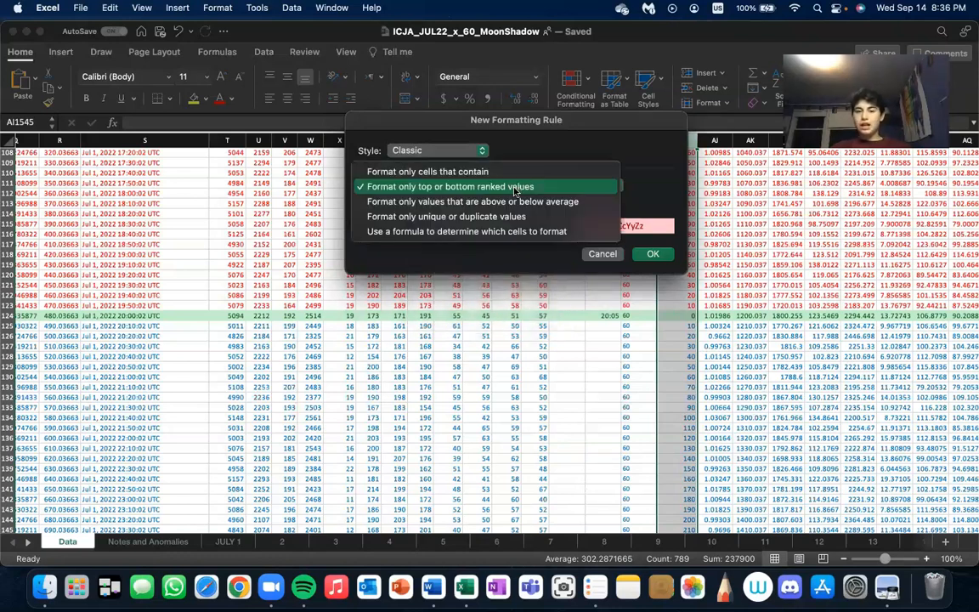
pyautogui.click(498, 232)
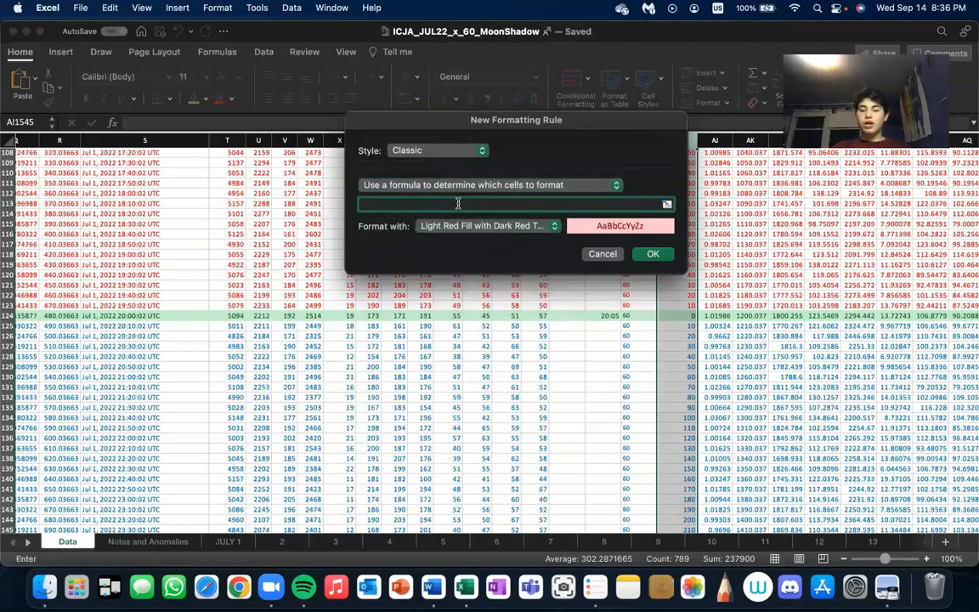
# Enter the sample formula =AND(hdgfkash,hfsjkhash in the new rule and clear its placeholder arguments
pyautogui.write('=')
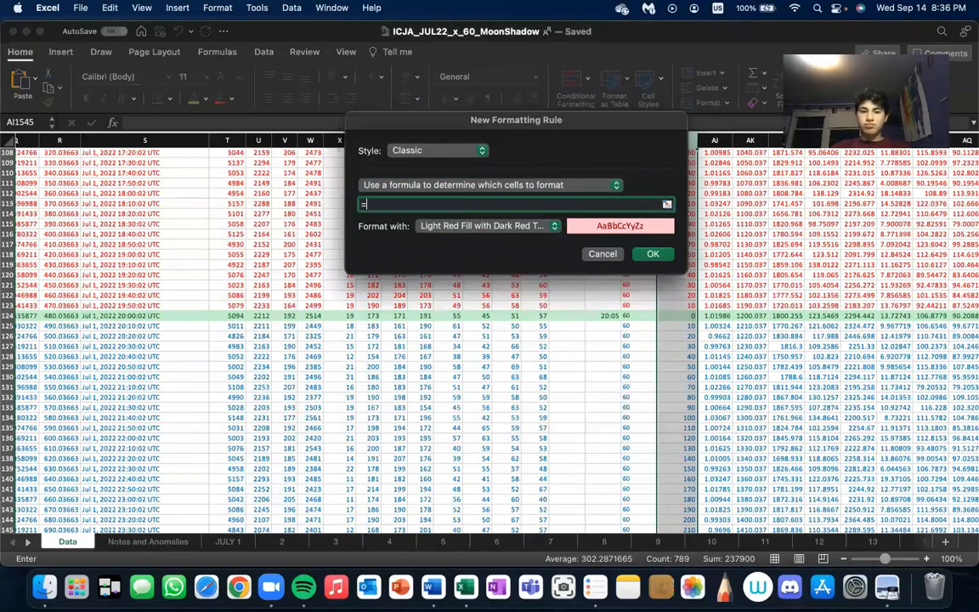
pyautogui.write('AND(hdgfkash,hfsjkhash')
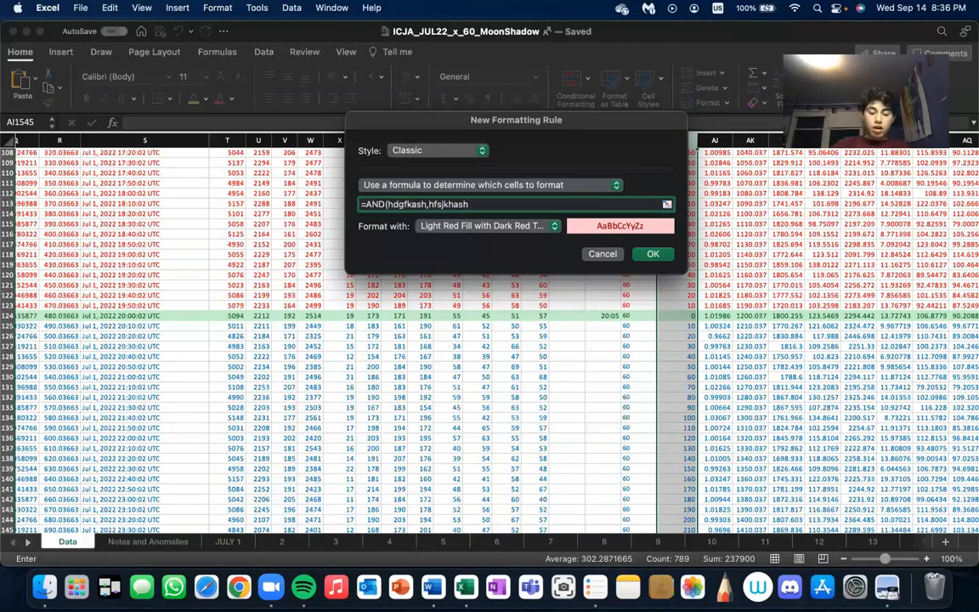
pyautogui.press('Return')
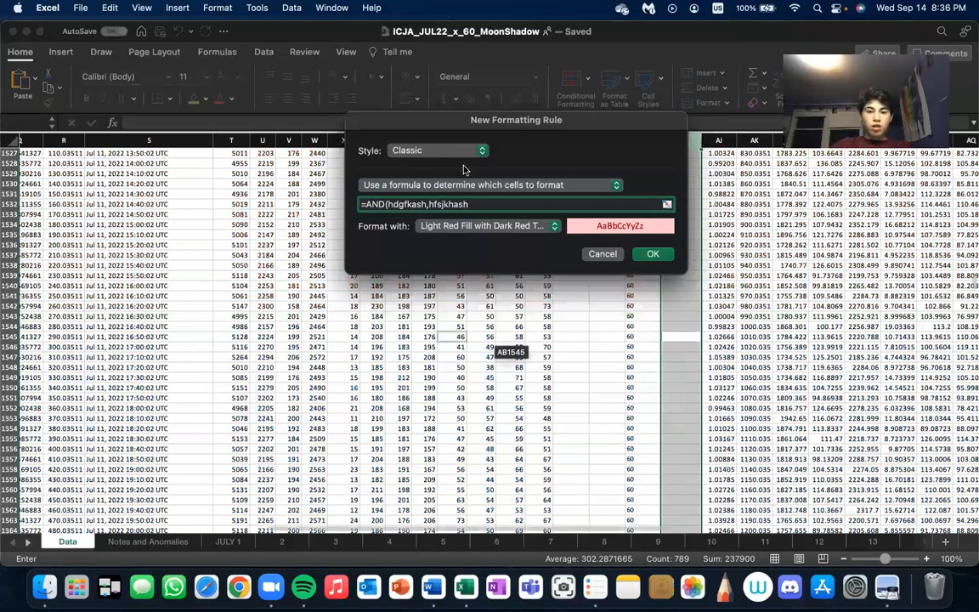
pyautogui.moveTo(481, 206); pyautogui.dragTo(389, 210)
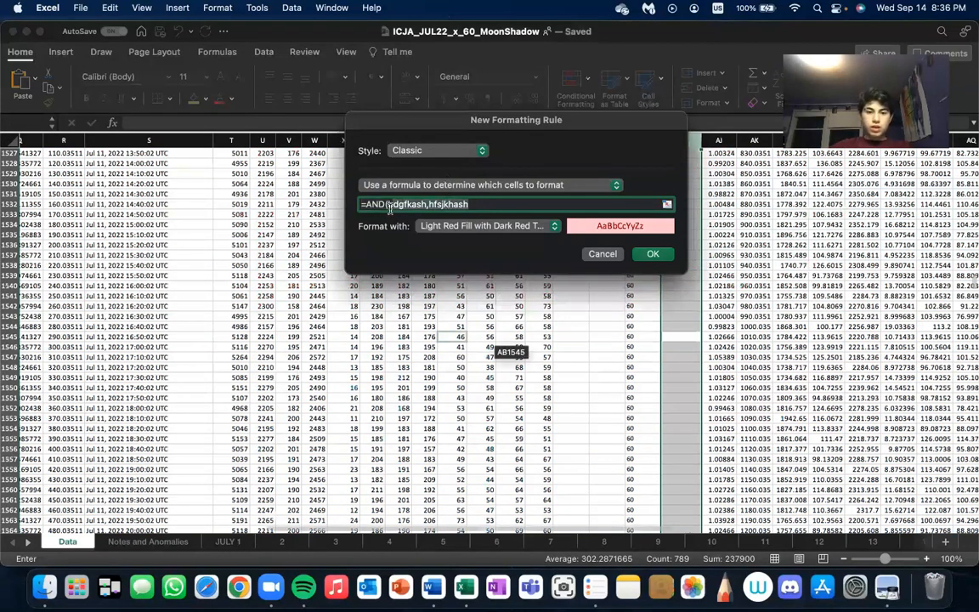
pyautogui.press('BackSpace')
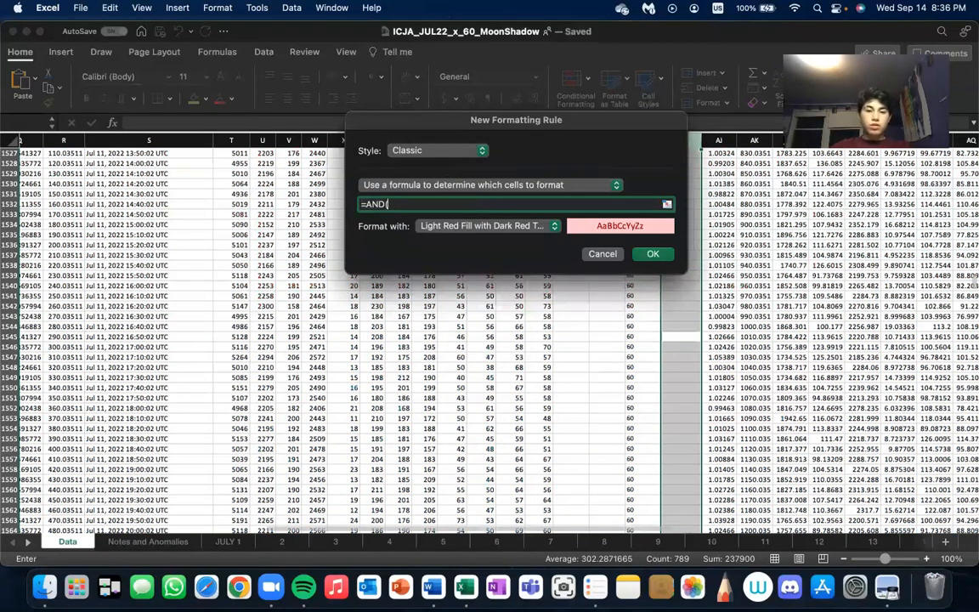
# Replace the AND function with the sample OR formula =OR(fdshja
pyautogui.press('BackSpace')
pyautogui.press('BackSpace')
pyautogui.press('BackSpace')
pyautogui.press('BackSpace')
pyautogui.write('O')
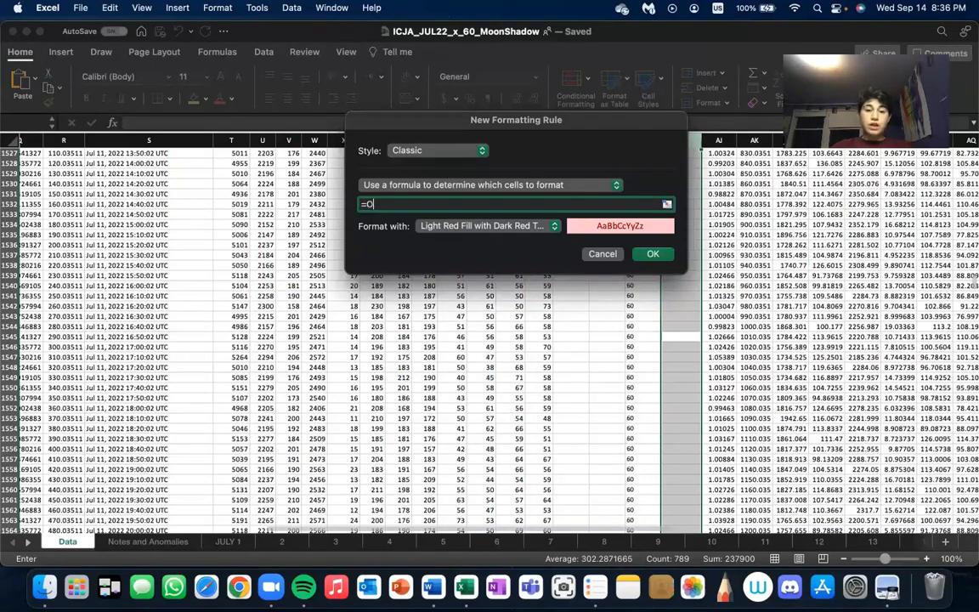
pyautogui.write('R(fdshja')
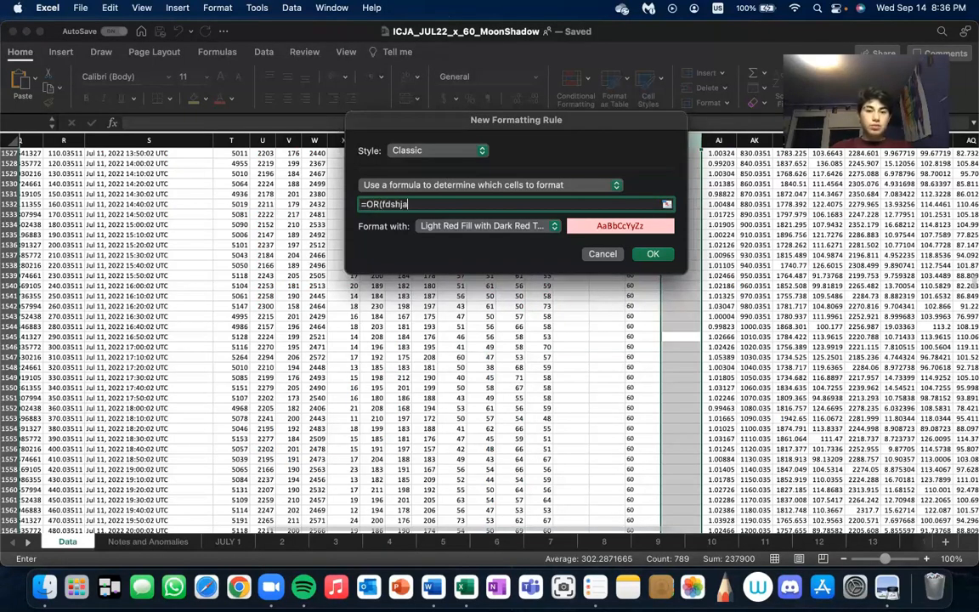
# Clear the sample OR formula, discard the new rule and select cell AH1543
pyautogui.press('BackSpace')
pyautogui.press('BackSpace')
pyautogui.press('BackSpace')
pyautogui.press('BackSpace')
pyautogui.press('BackSpace')
pyautogui.press('BackSpace')
pyautogui.press('BackSpace')
pyautogui.press('BackSpace')
pyautogui.press('BackSpace')
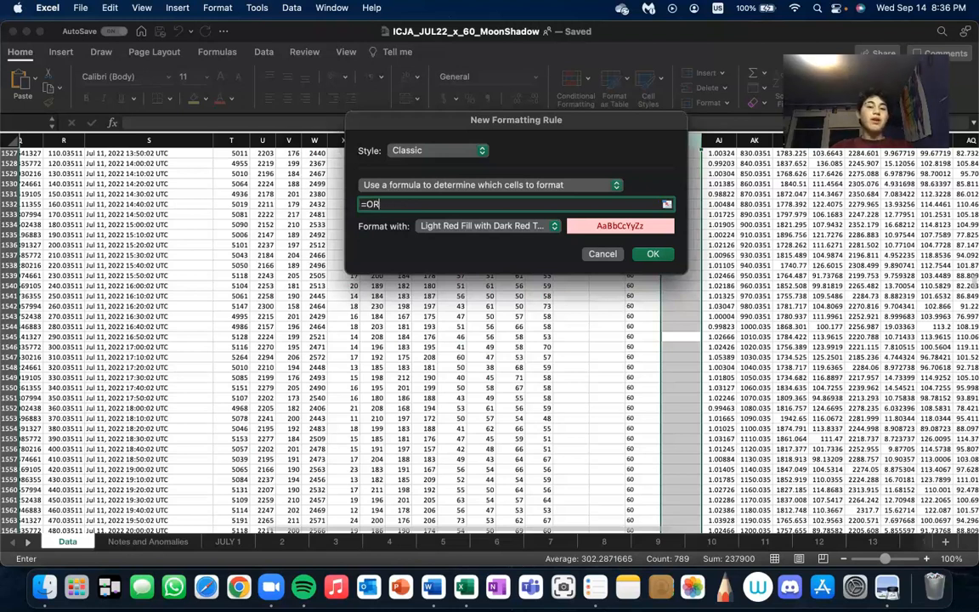
pyautogui.press('BackSpace')
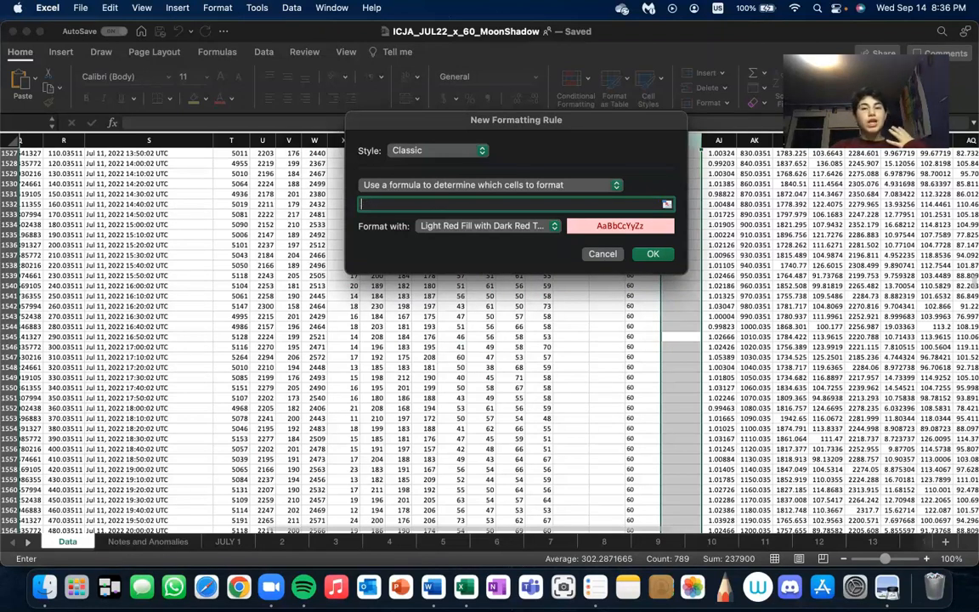
pyautogui.click(601, 254)
pyautogui.click(657, 321)
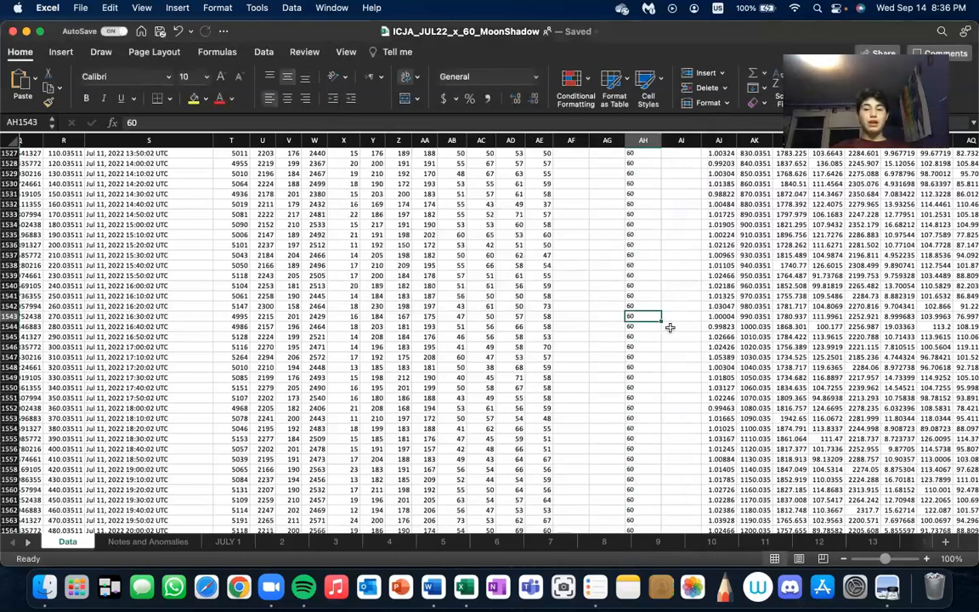
pyautogui.hscroll(3, 671, 328)
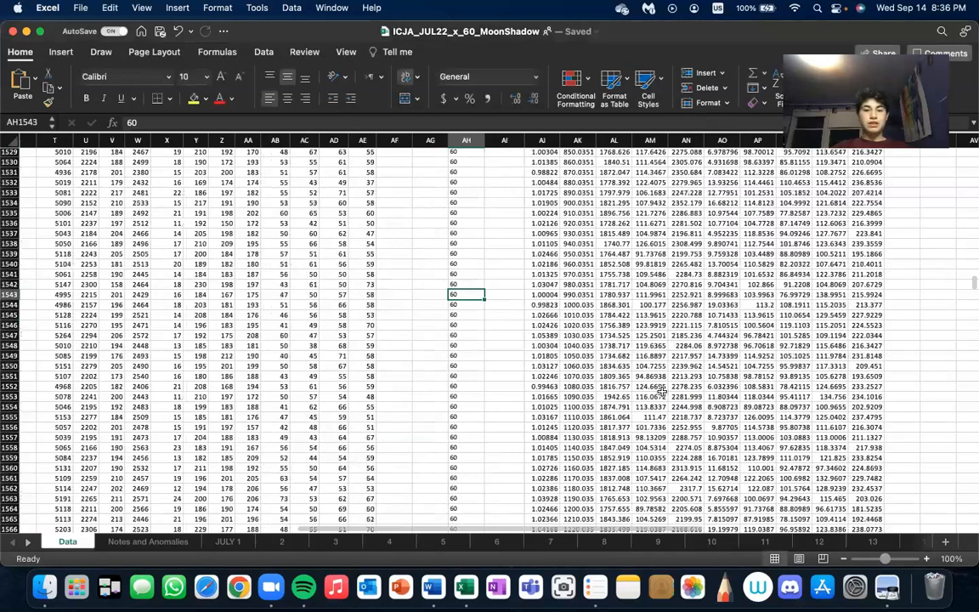
pyautogui.scroll(-15, 661, 391)
pyautogui.hscroll(-1, 662, 391)
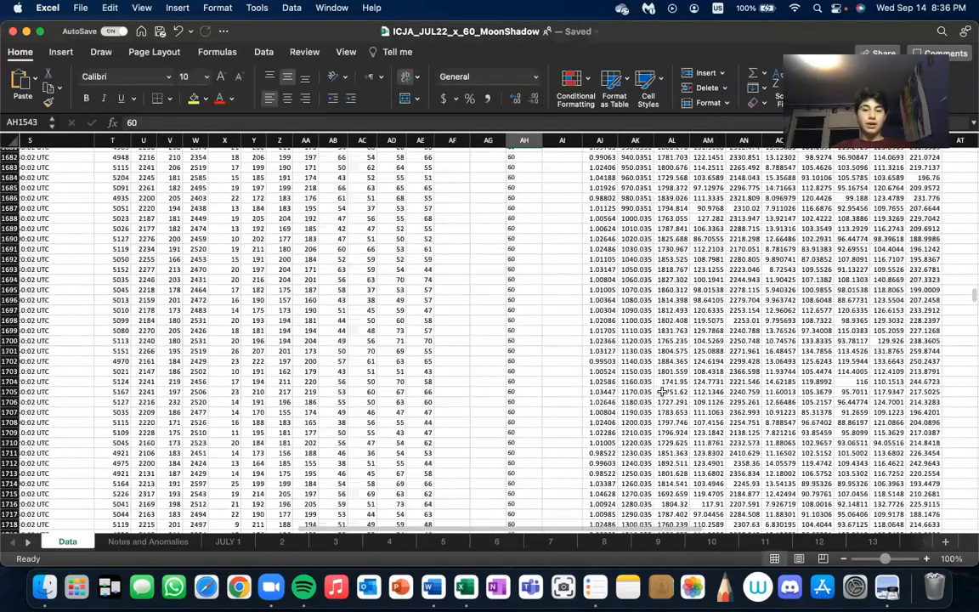
pyautogui.scroll(-20, 662, 390)
pyautogui.hscroll(-1, 680, 391)
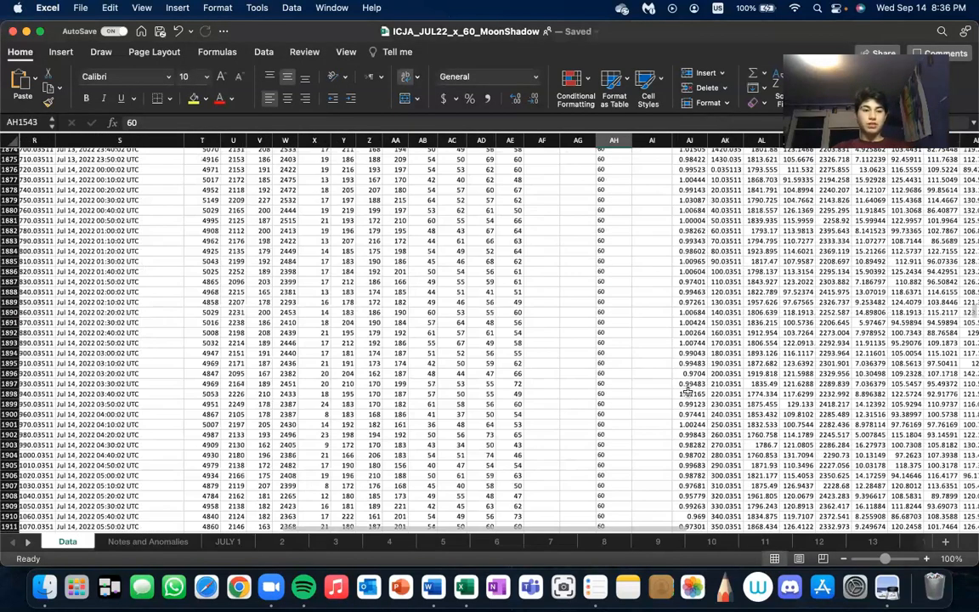
pyautogui.scroll(5, 687, 391)
pyautogui.hscroll(-5, 687, 391)
pyautogui.scroll(15, 687, 391)
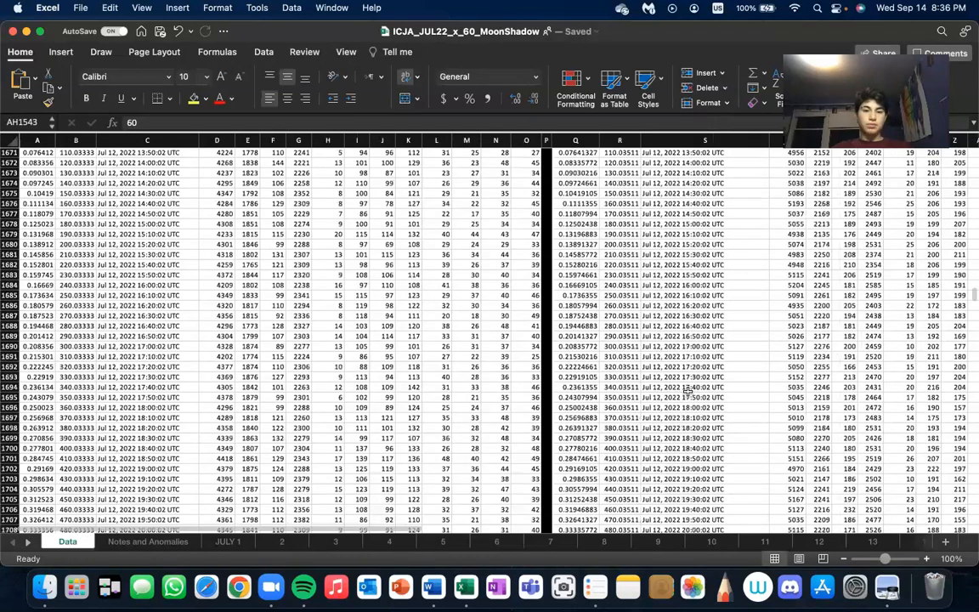
pyautogui.scroll(20, 687, 391)
pyautogui.scroll(20, 687, 391)
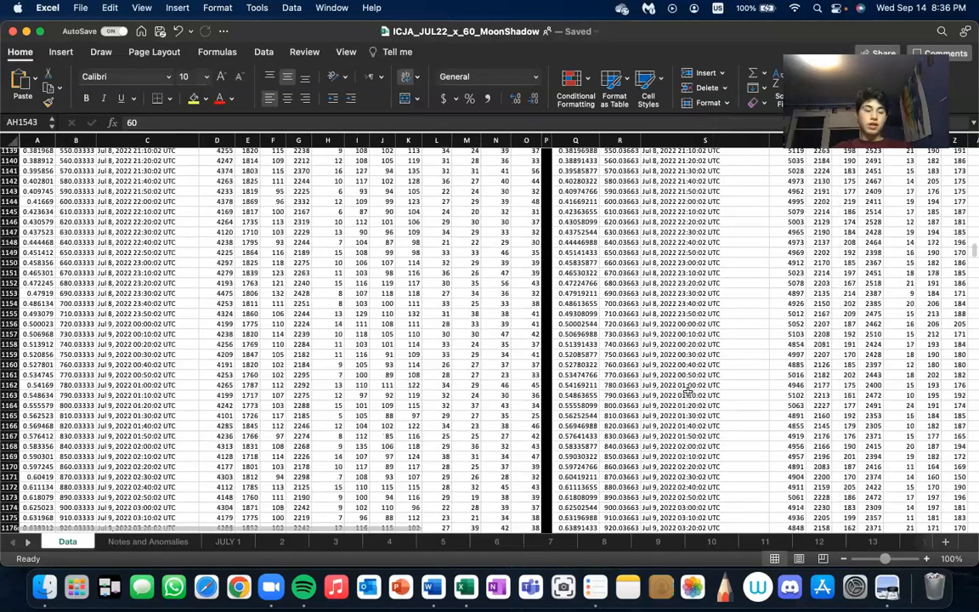
pyautogui.scroll(15, 687, 391)
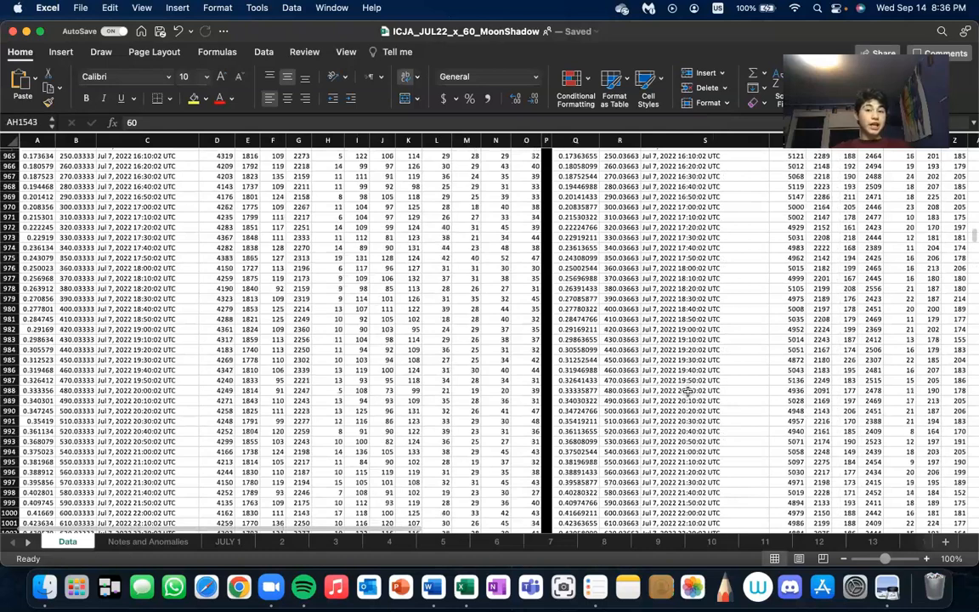
# Look through the late July 2022 data rows for green-highlighted moon shadow rows
pyautogui.scroll(-20, 687, 391)
pyautogui.scroll(-20, 687, 391)
pyautogui.scroll(-20, 687, 391)
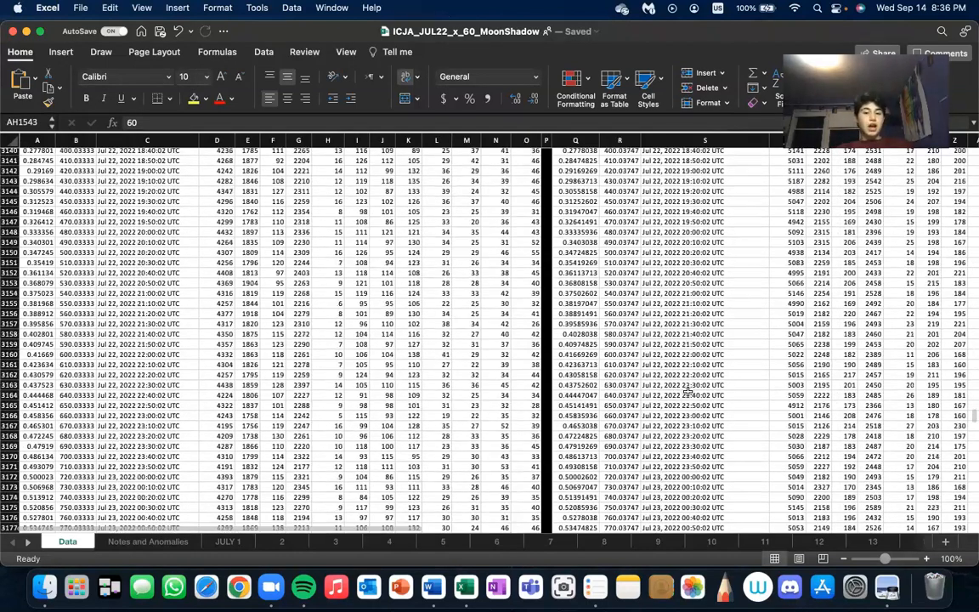
pyautogui.scroll(-20, 687, 391)
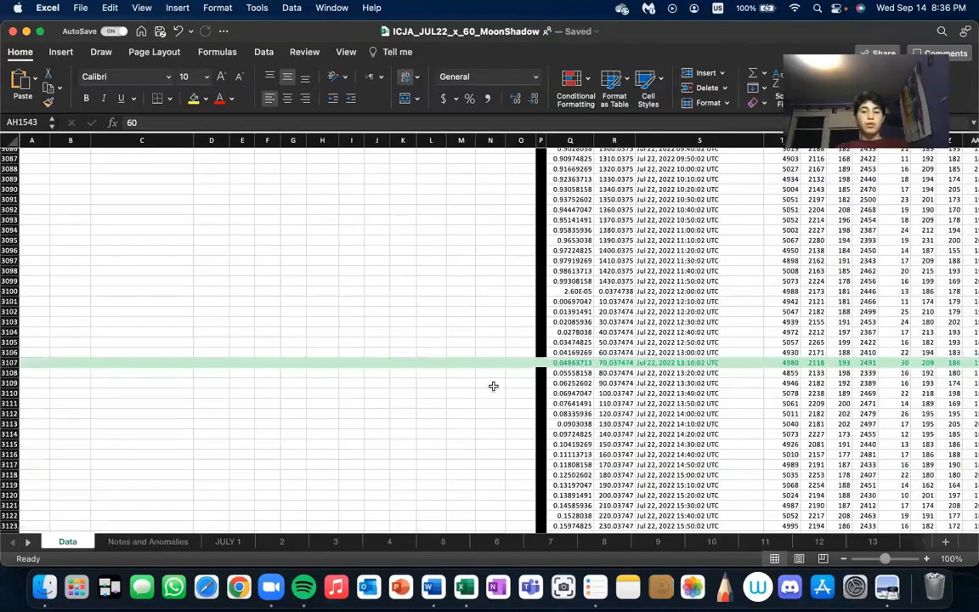
pyautogui.scroll(-10, 395, 396)
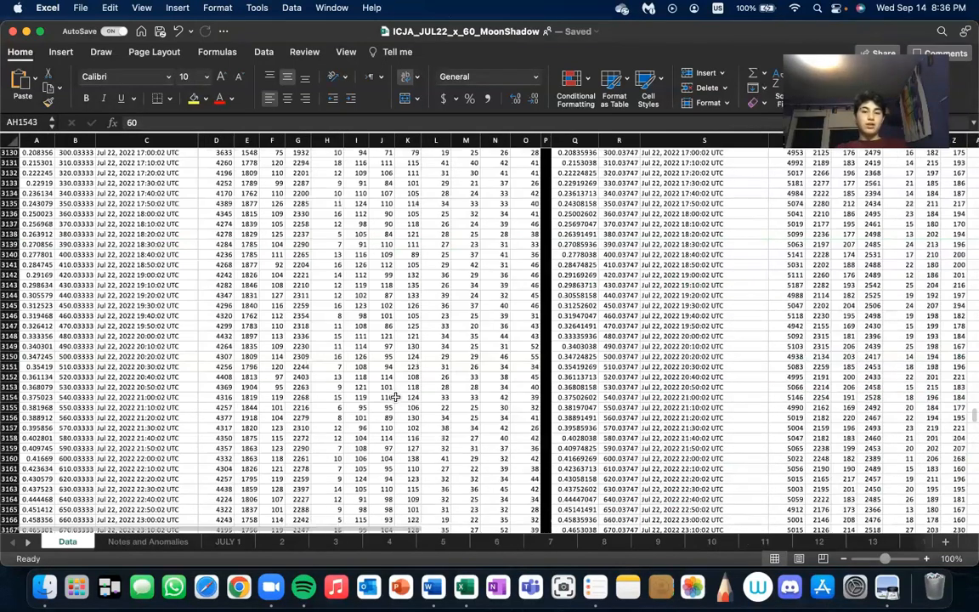
pyautogui.scroll(-20, 395, 397)
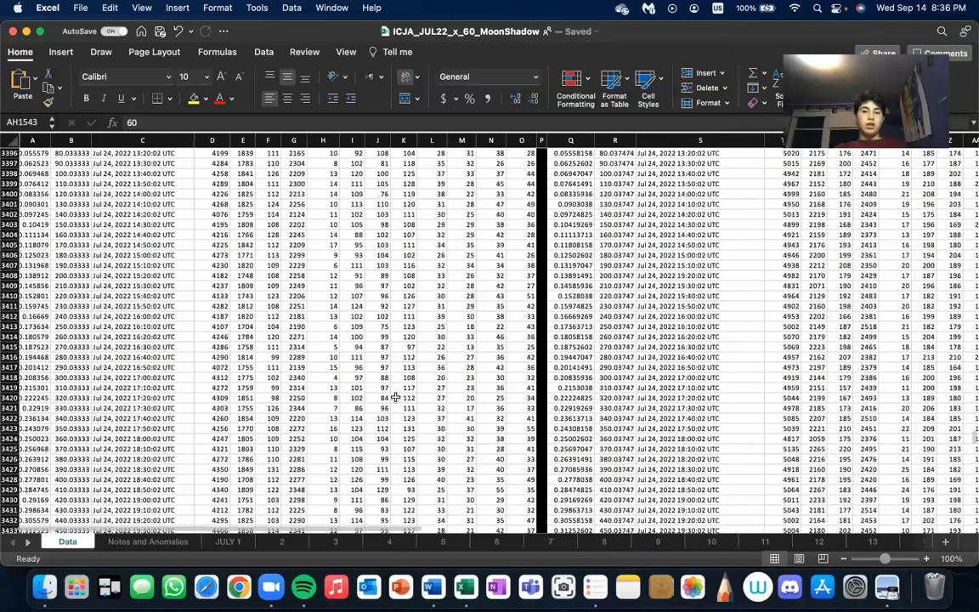
pyautogui.scroll(20, 396, 397)
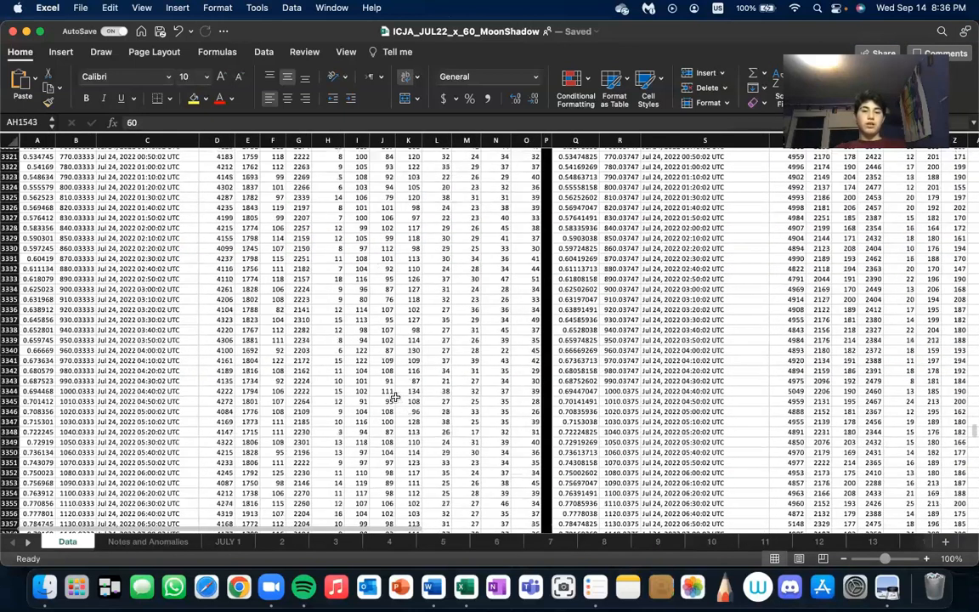
pyautogui.scroll(17, 395, 397)
pyautogui.scroll(20, 395, 397)
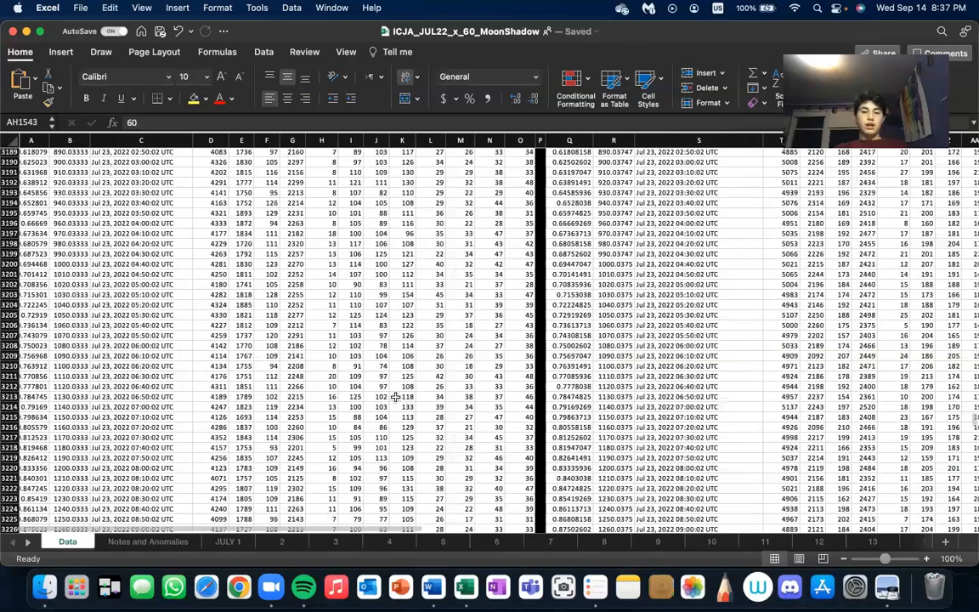
pyautogui.scroll(-14, 396, 397)
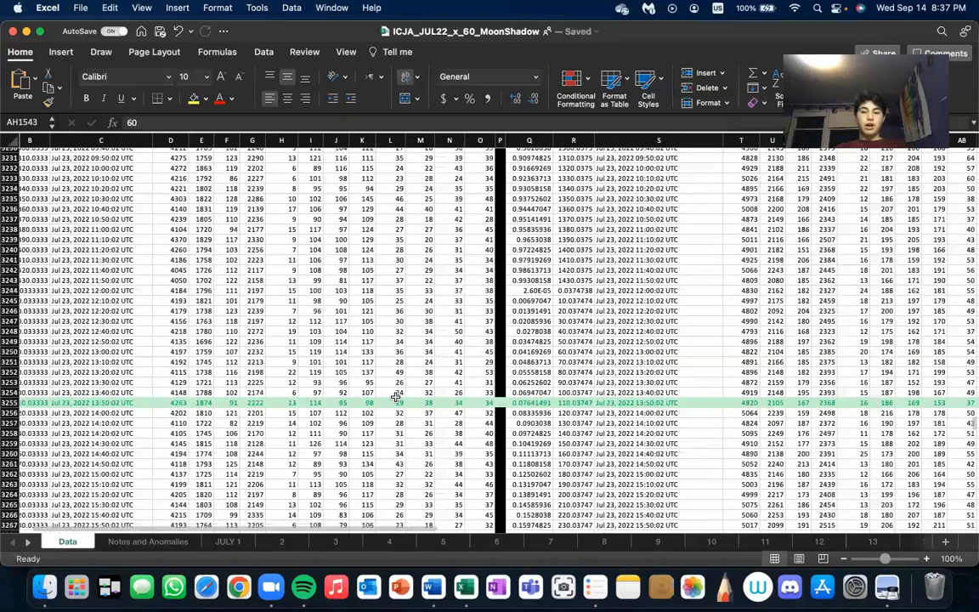
# Inspect the time and offset columns of green row 3255 and select its empty cell AI3255
pyautogui.hscroll(10, 395, 397)
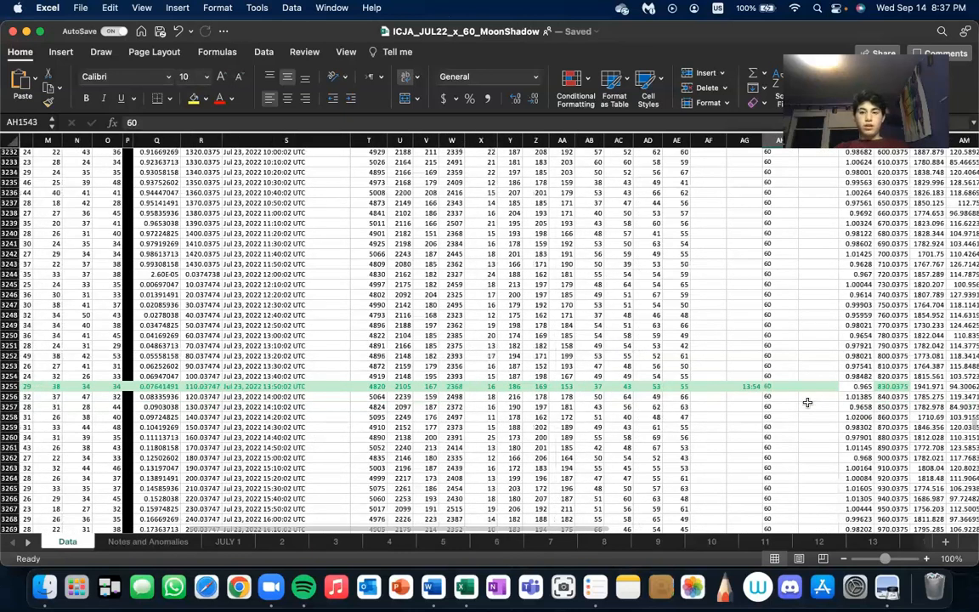
pyautogui.hscroll(3, 777, 371)
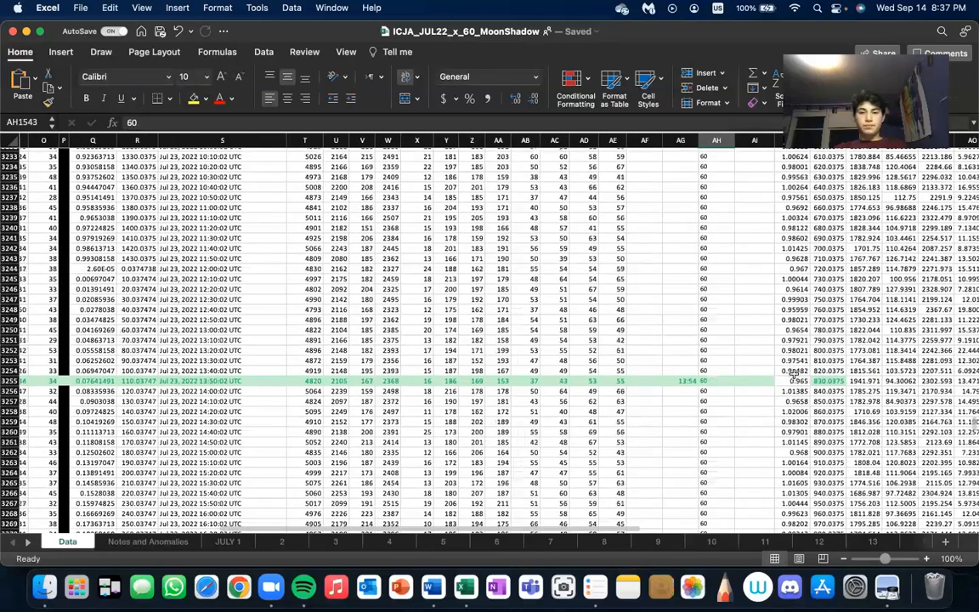
pyautogui.hscroll(4, 795, 374)
pyautogui.scroll(1, 795, 374)
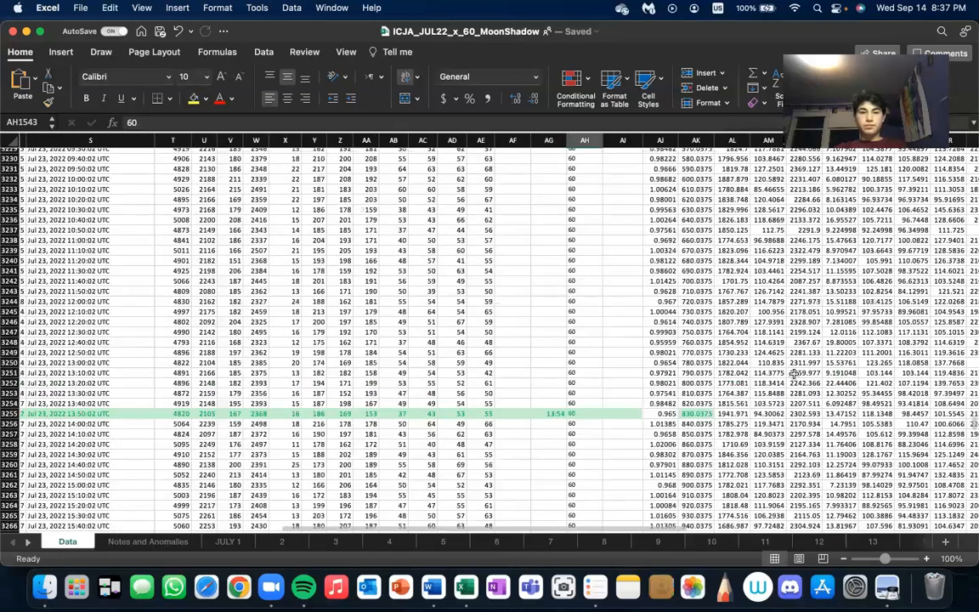
pyautogui.click(629, 413)
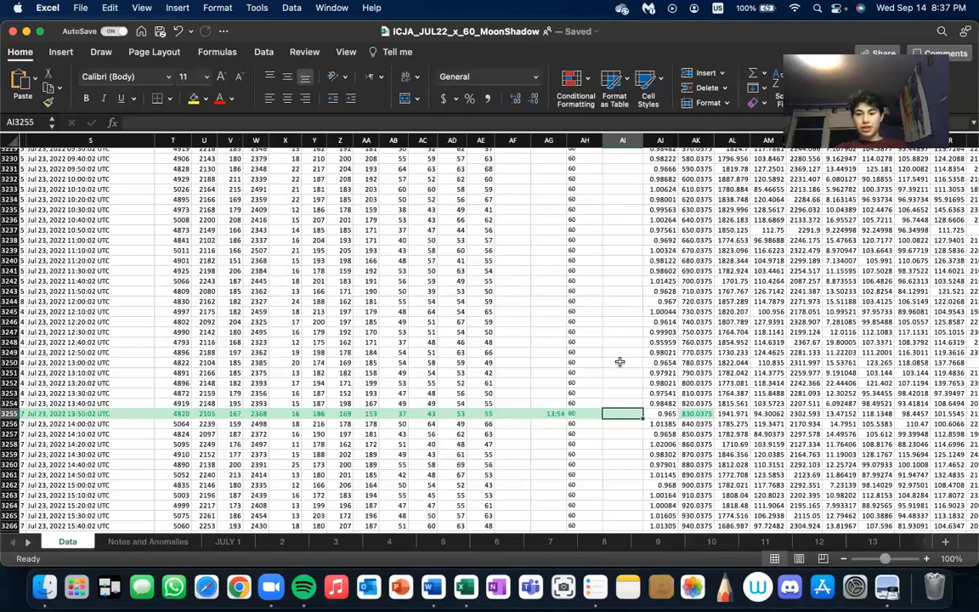
# Examine the column AI minute offsets in the red and blue rows around green row 2958
pyautogui.hscroll(2, 621, 363)
pyautogui.hscroll(5, 621, 362)
pyautogui.scroll(1, 622, 362)
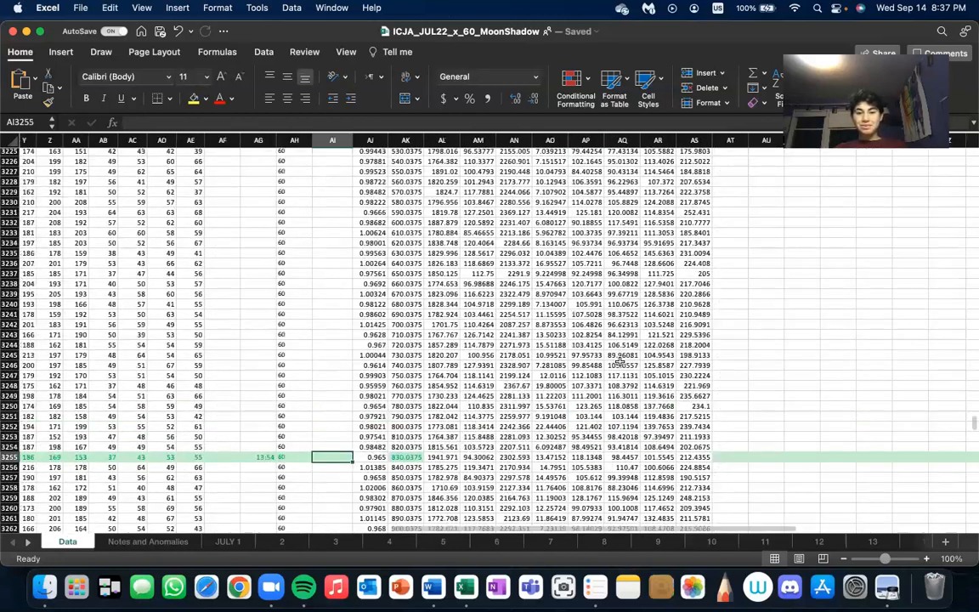
pyautogui.scroll(20, 620, 362)
pyautogui.hscroll(-1, 620, 362)
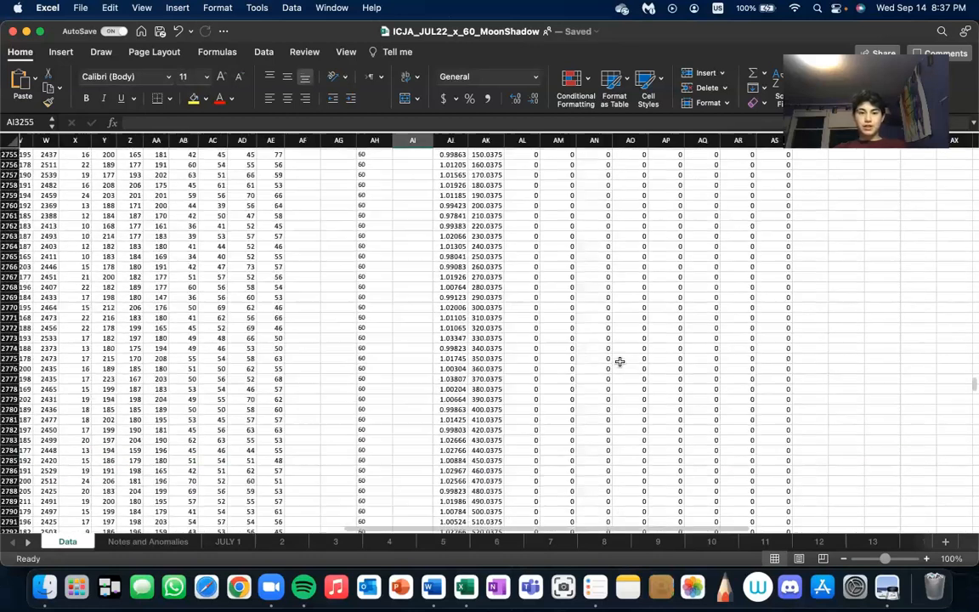
pyautogui.scroll(-4, 620, 362)
pyautogui.hscroll(-1, 620, 362)
pyautogui.scroll(-7, 621, 363)
pyautogui.hscroll(-1, 621, 363)
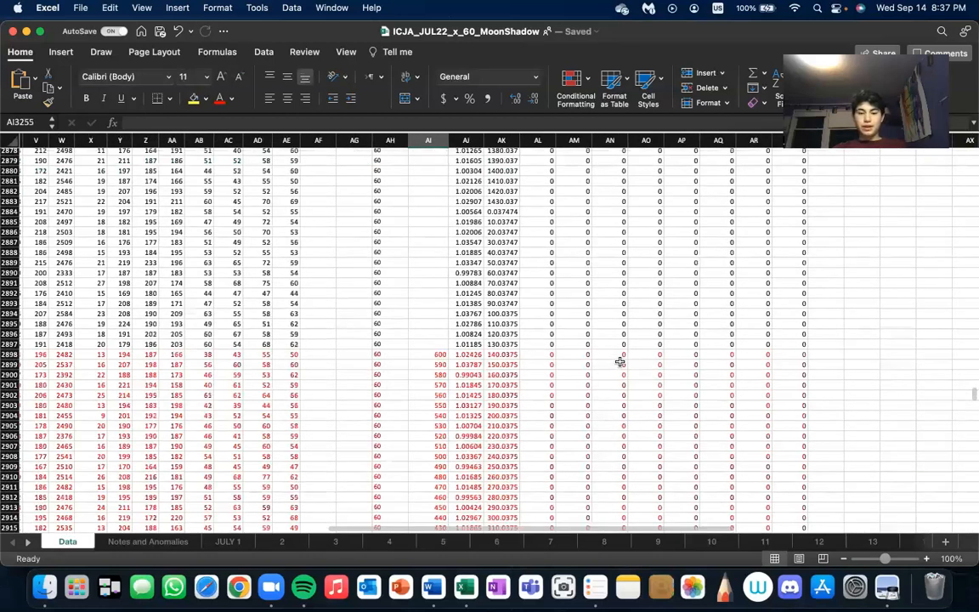
pyautogui.scroll(-2, 444, 487)
pyautogui.hscroll(-1, 444, 487)
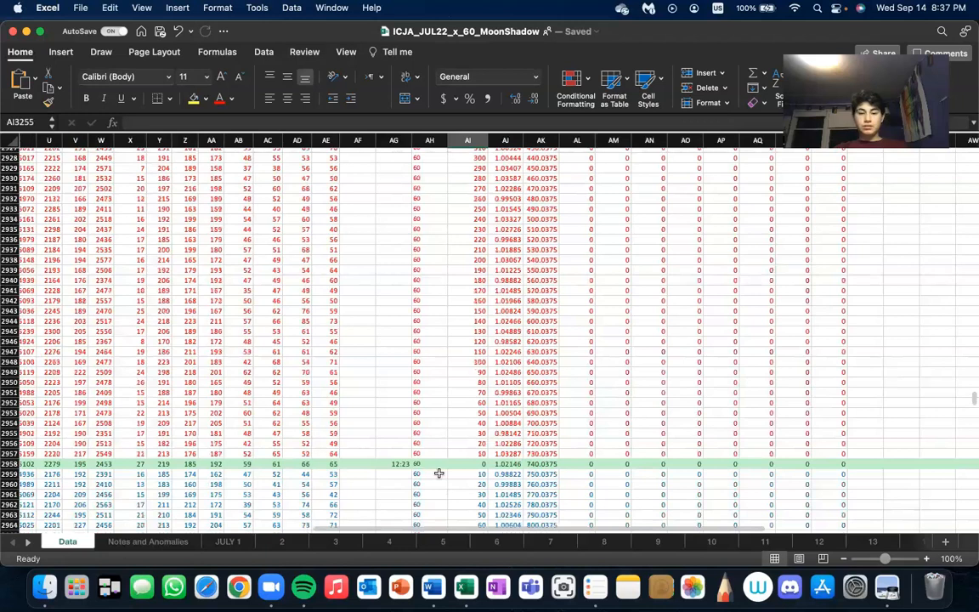
pyautogui.scroll(-2, 467, 468)
pyautogui.hscroll(-1, 467, 467)
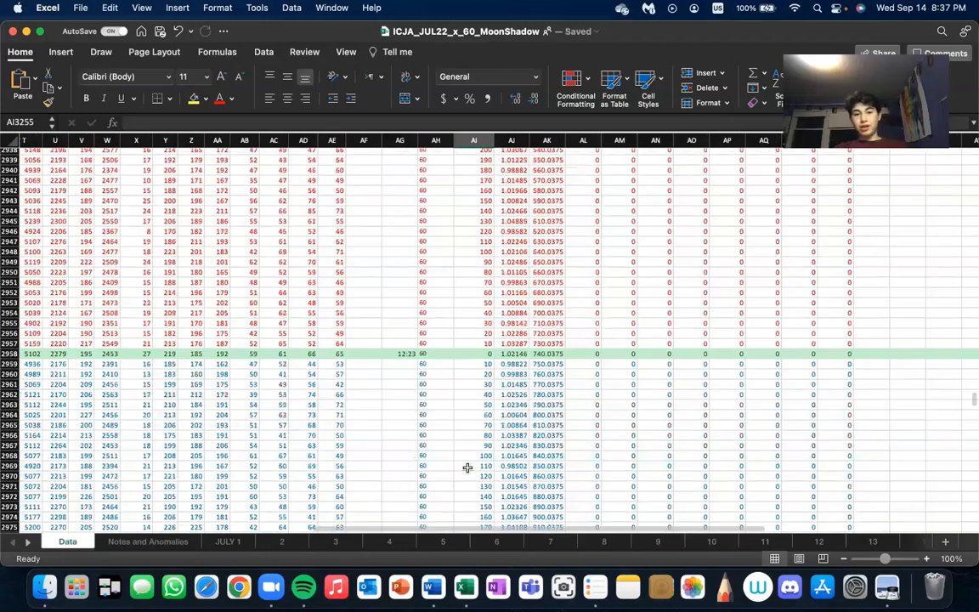
# Check where the blue rows after row 2958 end and compare them with the uncoloured rows beyond
pyautogui.scroll(-9, 468, 468)
pyautogui.hscroll(1, 467, 467)
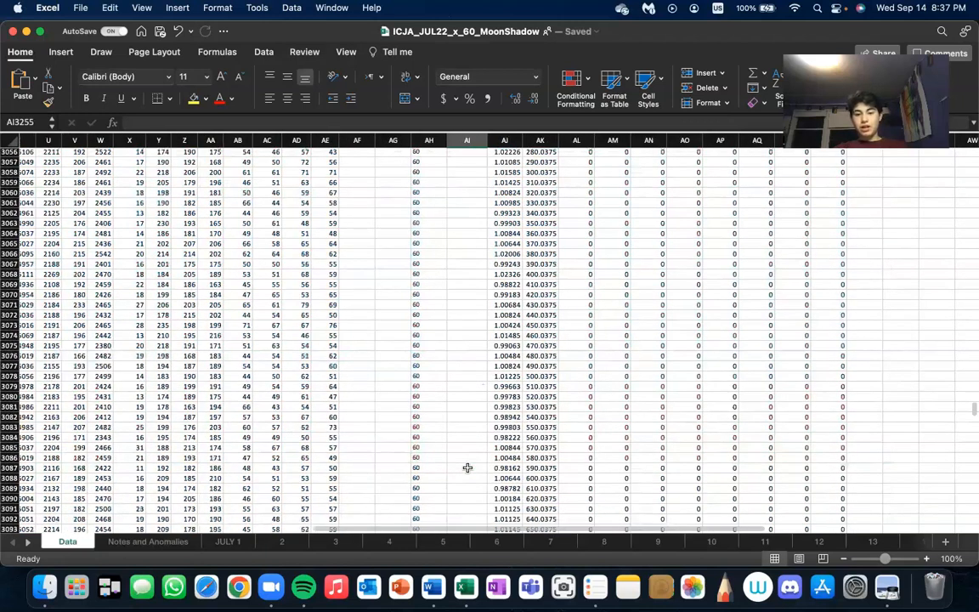
pyautogui.scroll(-8, 467, 468)
pyautogui.scroll(-15, 467, 468)
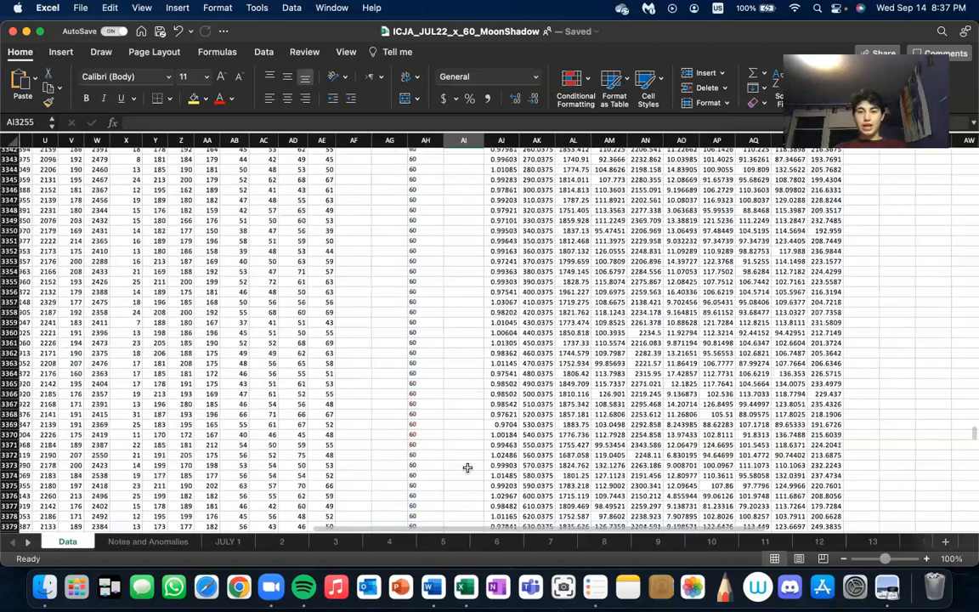
pyautogui.scroll(20, 468, 468)
pyautogui.hscroll(-1, 468, 468)
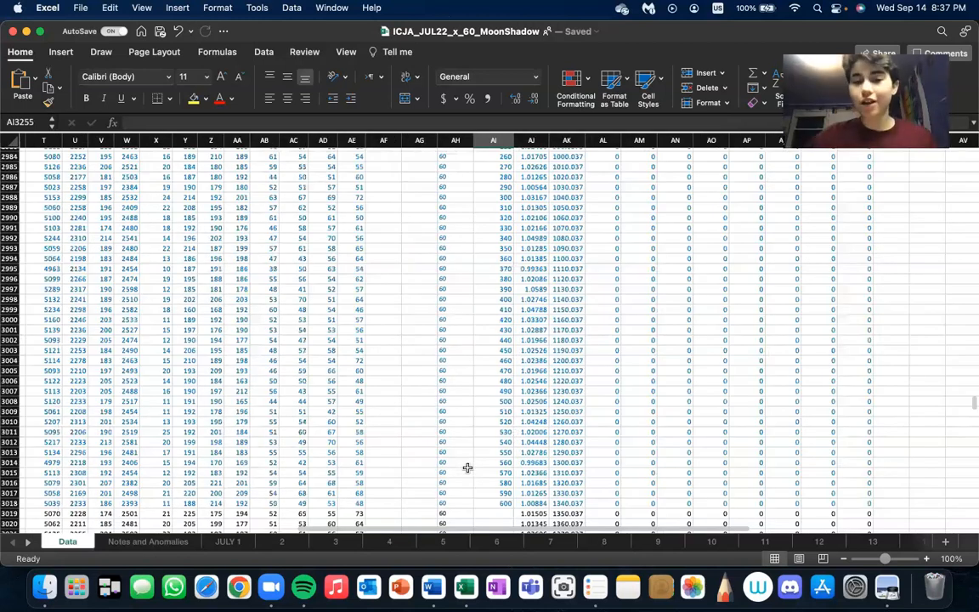
# Look back through the earlier data to the red, green and blue rows around row 422
pyautogui.scroll(15, 467, 467)
pyautogui.scroll(15, 470, 463)
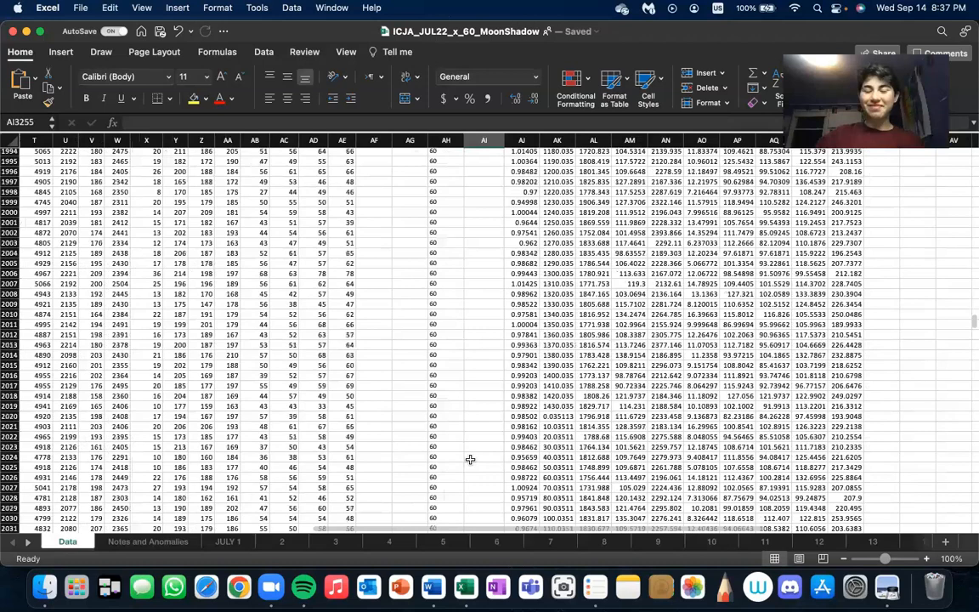
pyautogui.scroll(13, 471, 463)
pyautogui.hscroll(-1, 471, 463)
pyautogui.scroll(10, 471, 465)
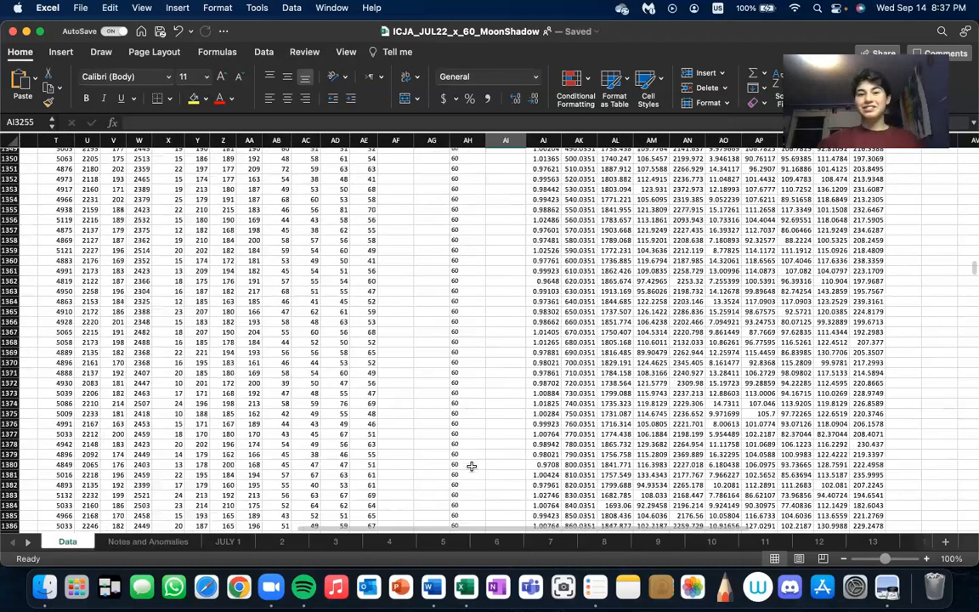
pyautogui.scroll(20, 471, 467)
pyautogui.hscroll(1, 471, 466)
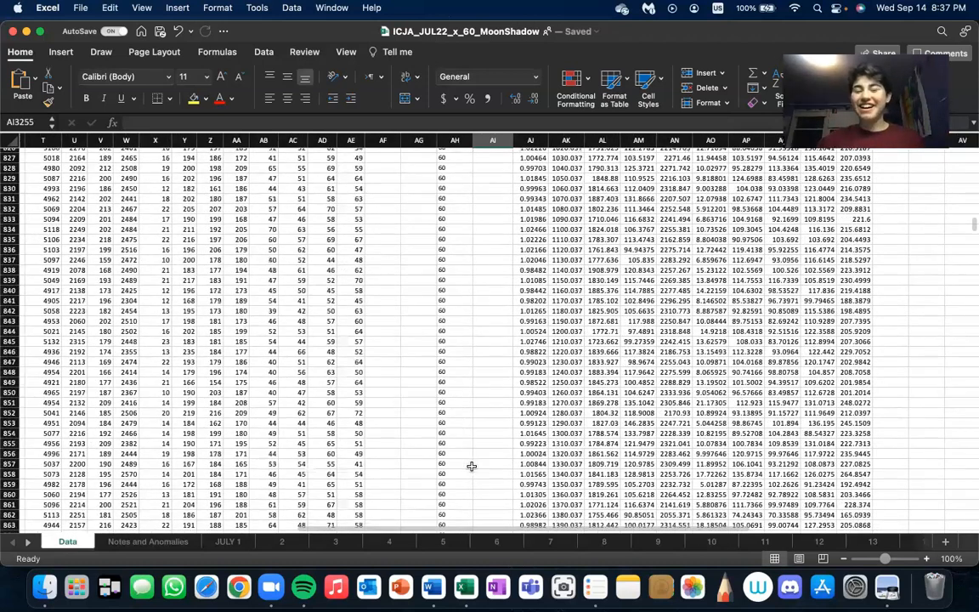
pyautogui.scroll(17, 472, 467)
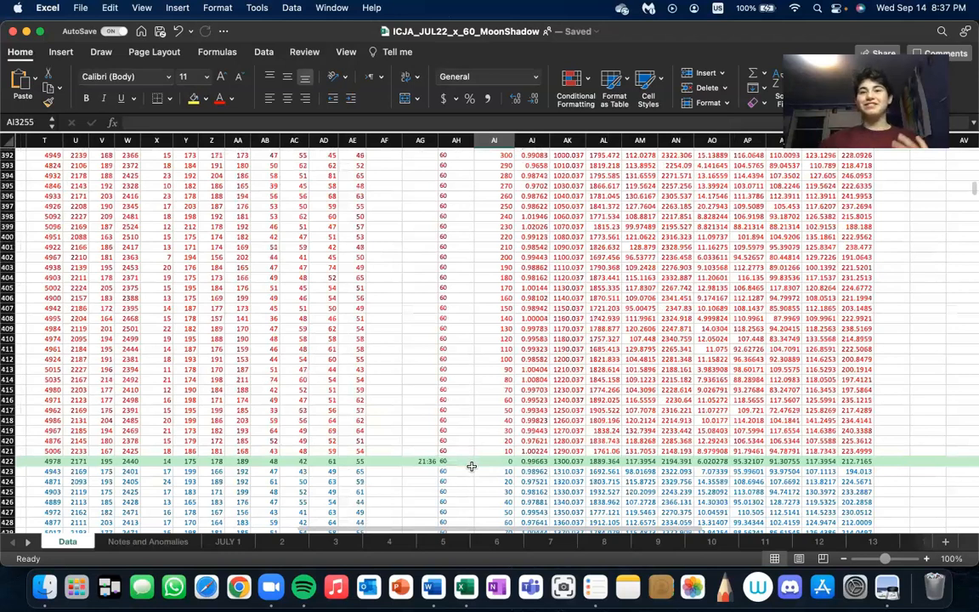